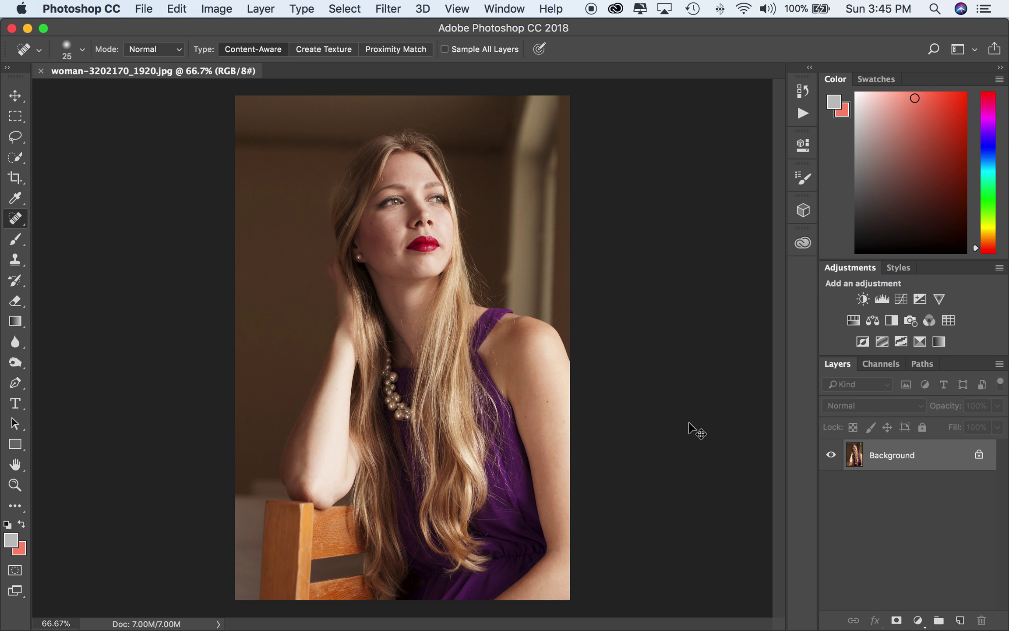
- Duplicate the Background layer and try out the Move tool on the copy
key("super+j")
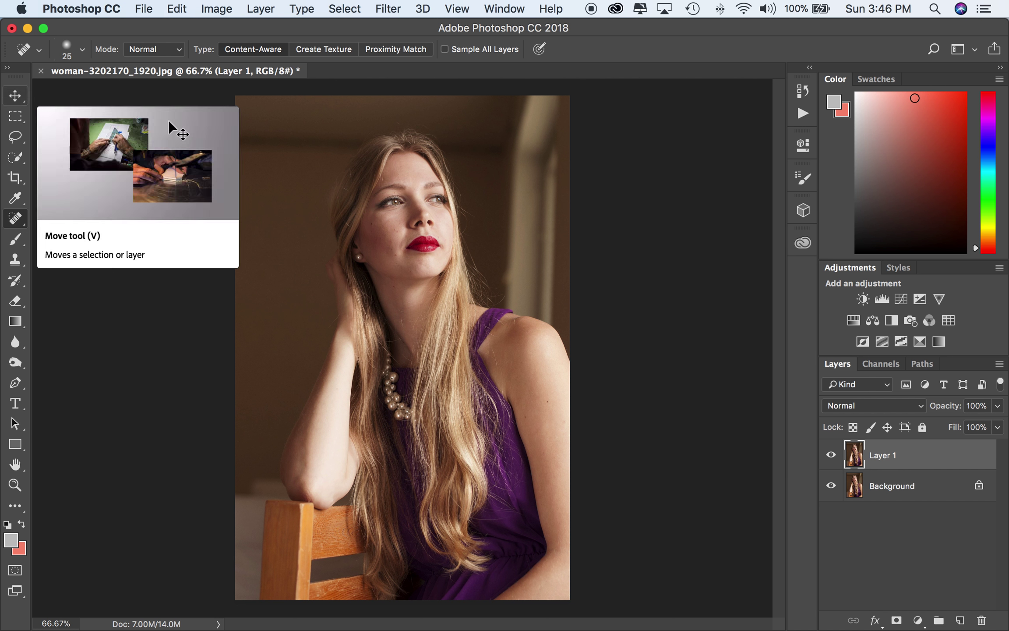
left_click(14, 93)
mouse_move(340, 197)
left_mouse_down()
mouse_move(543, 196)
mouse_move(331, 190)
left_mouse_up()
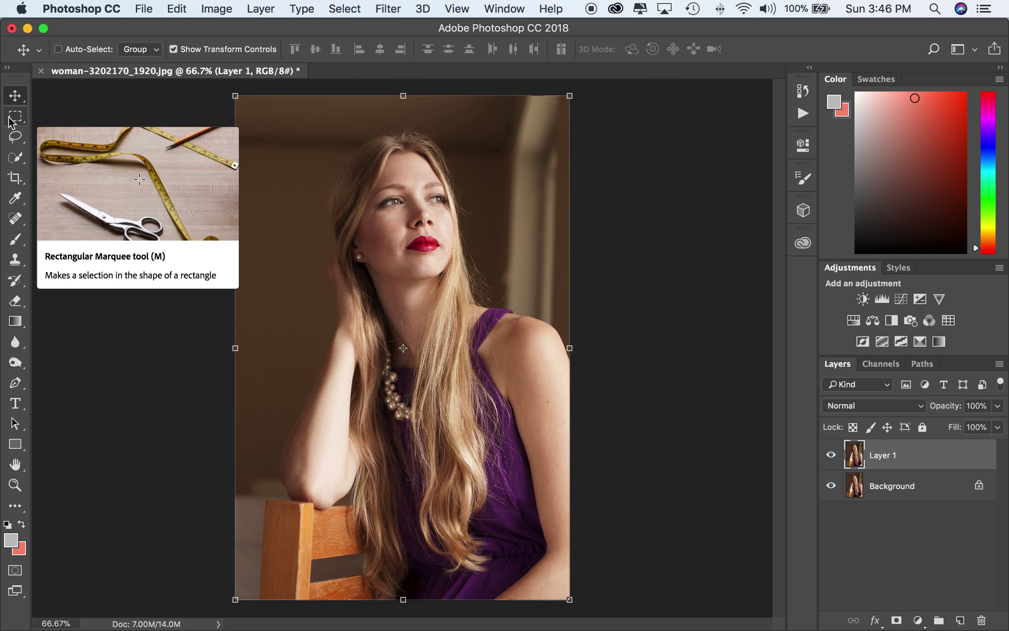
- Draw a rectangular marquee selection around the woman's head and neck, and deselect it
left_click_drag(13, 119, 12, 119)
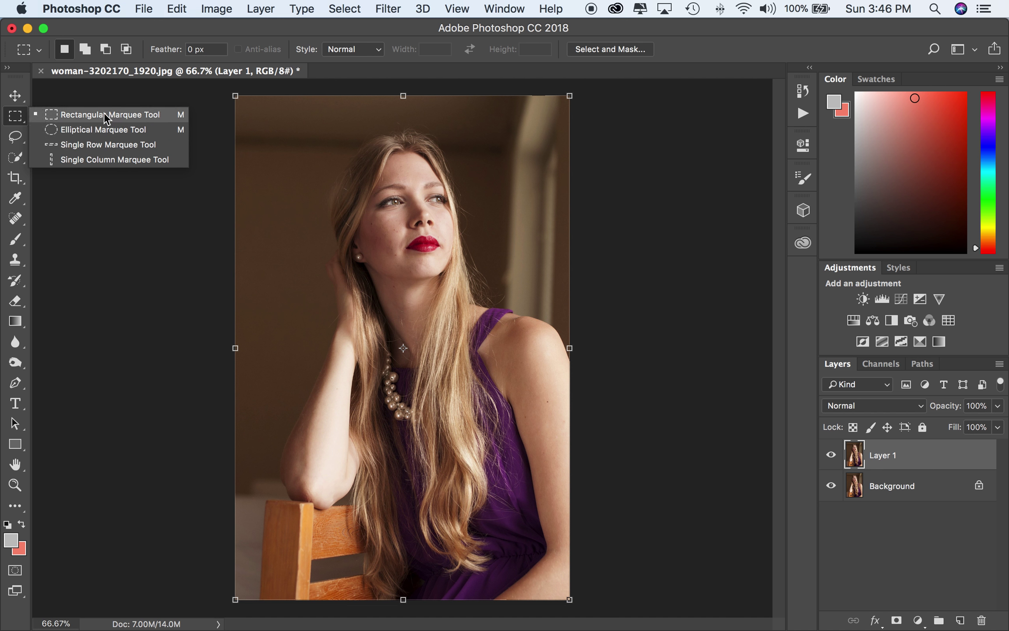
left_click(17, 121)
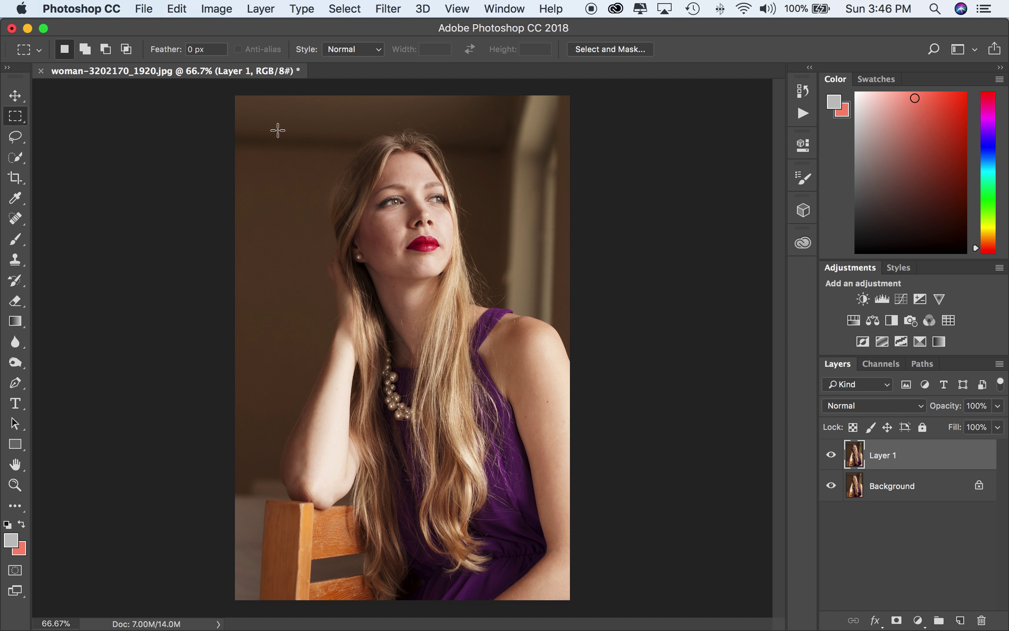
left_click_drag(295, 124, 511, 350)
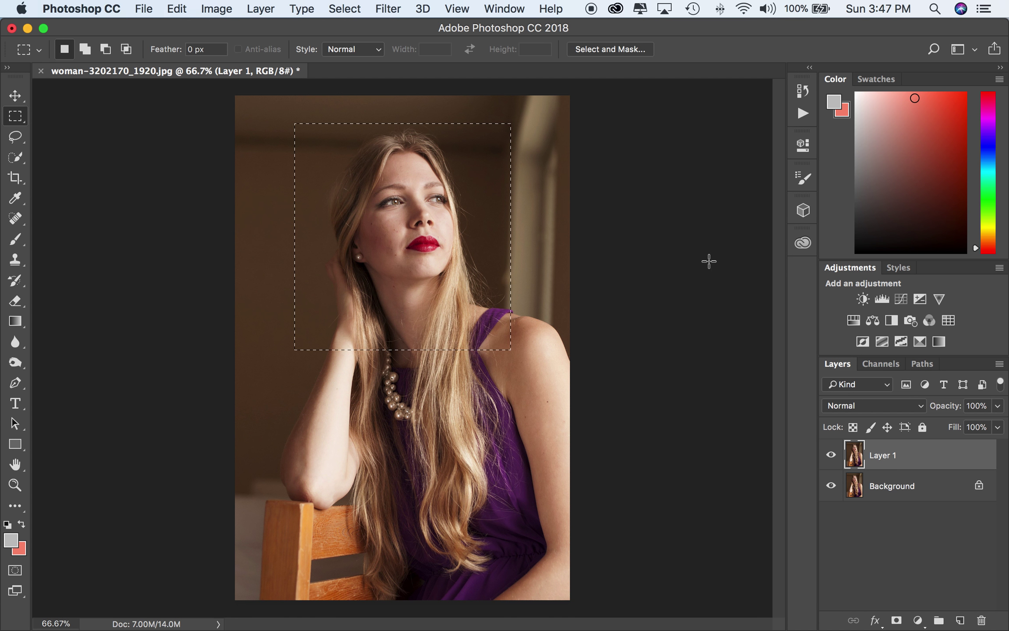
key("super+d")
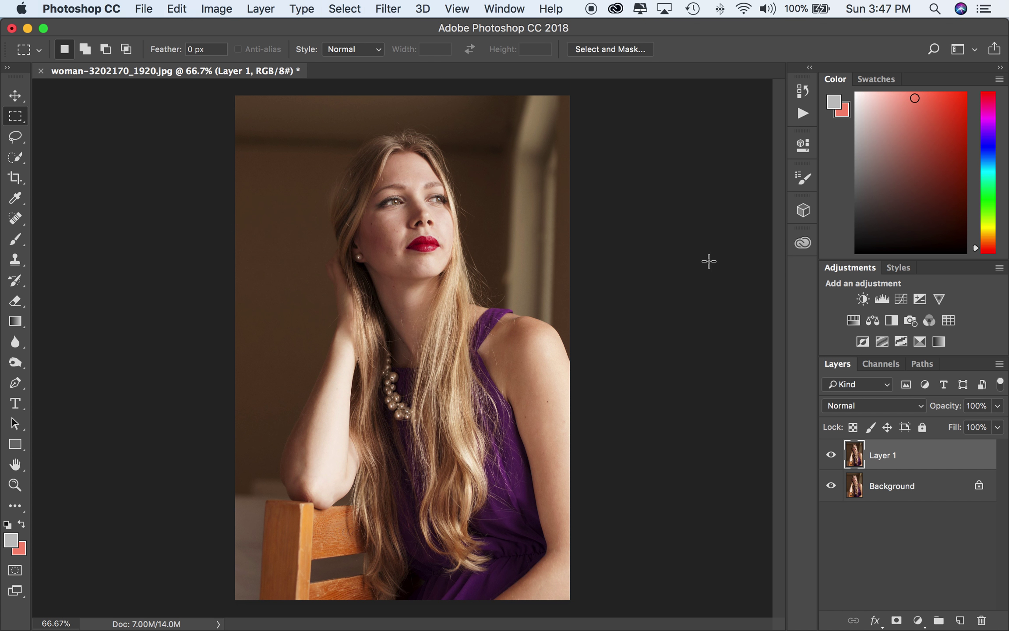
- Draw a freehand selection around the woman's head with the Lasso tool, and deselect it
right_click(19, 137)
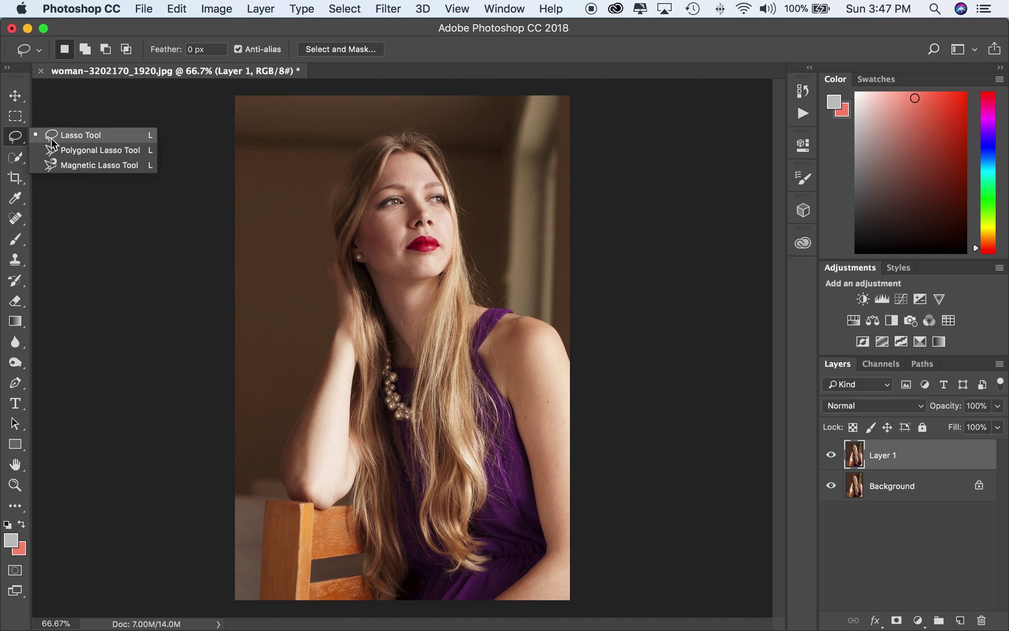
left_click(93, 136)
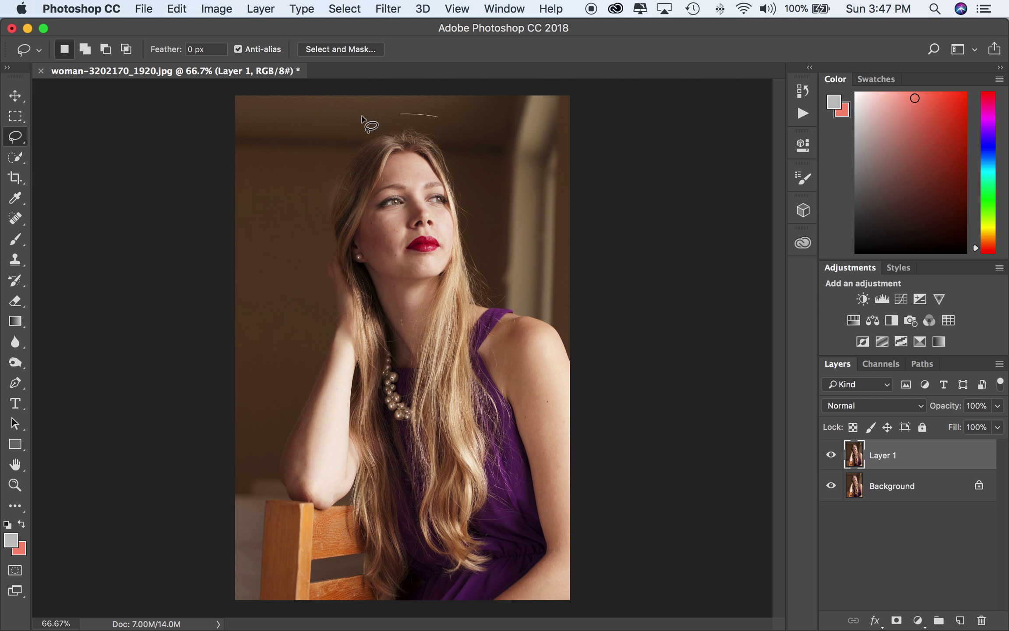
mouse_move(292, 232)
left_mouse_down()
mouse_move(433, 346)
mouse_move(512, 326)
mouse_move(555, 243)
mouse_move(548, 198)
mouse_move(442, 122)
left_mouse_up()
key("super+d")
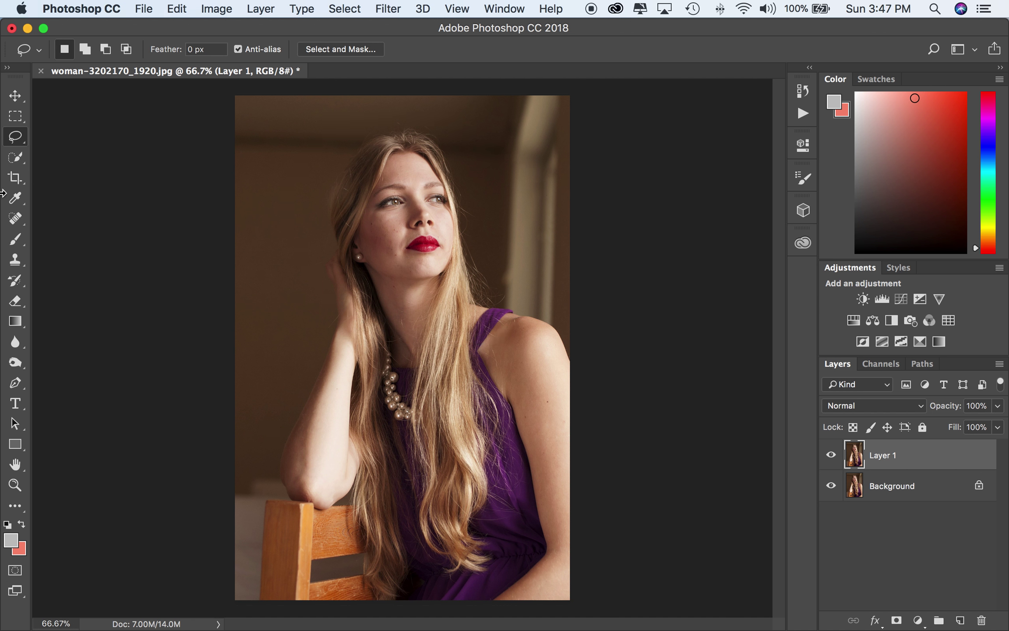
- Select the brown background beside and above the woman with the Quick Selection tool, and deselect it
left_click(16, 158)
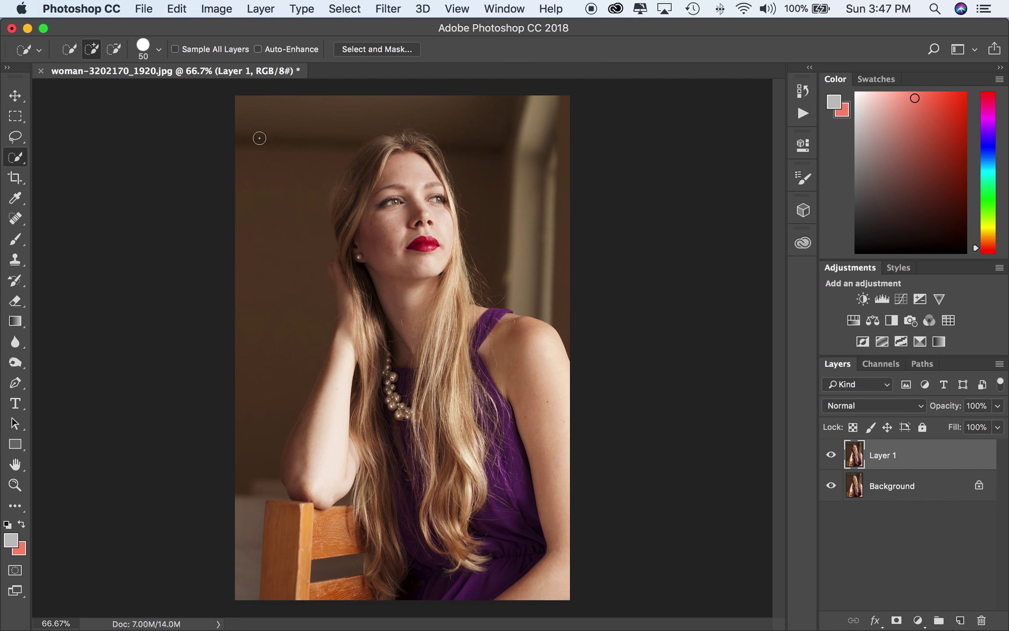
mouse_move(272, 106)
left_mouse_down()
mouse_move(300, 116)
mouse_move(283, 171)
mouse_move(278, 369)
left_mouse_up()
mouse_move(451, 111)
left_mouse_down()
mouse_move(509, 130)
mouse_move(509, 151)
mouse_move(506, 126)
left_mouse_up()
key("super+d")
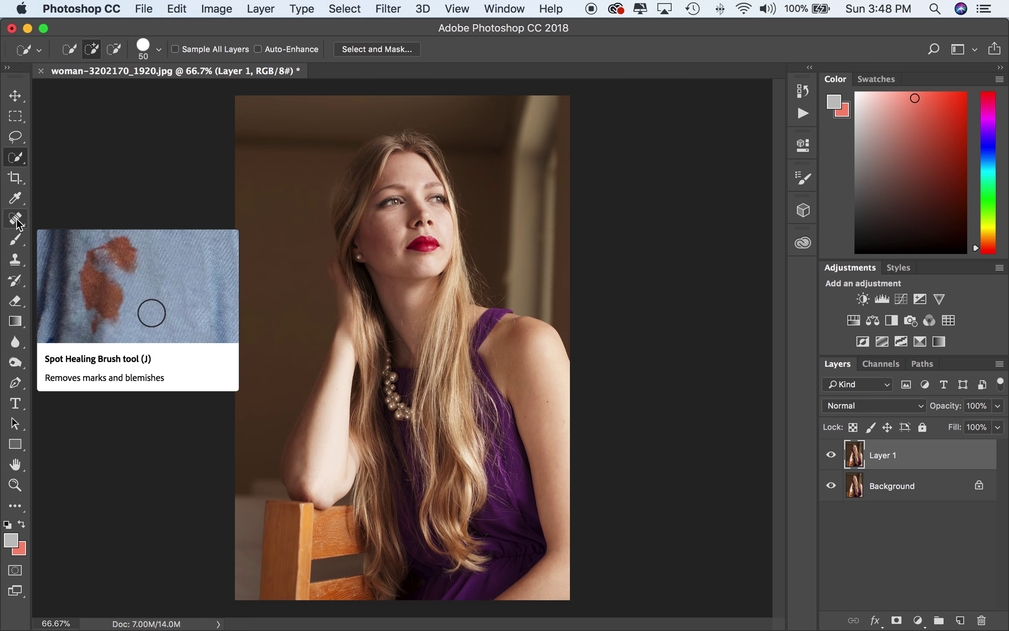
- Activate the Spot Healing Brush and examine the woman's face for blemishes at 300% zoom
left_click(16, 223)
key("super+equal")
key("super+equal")
key("super+equal")
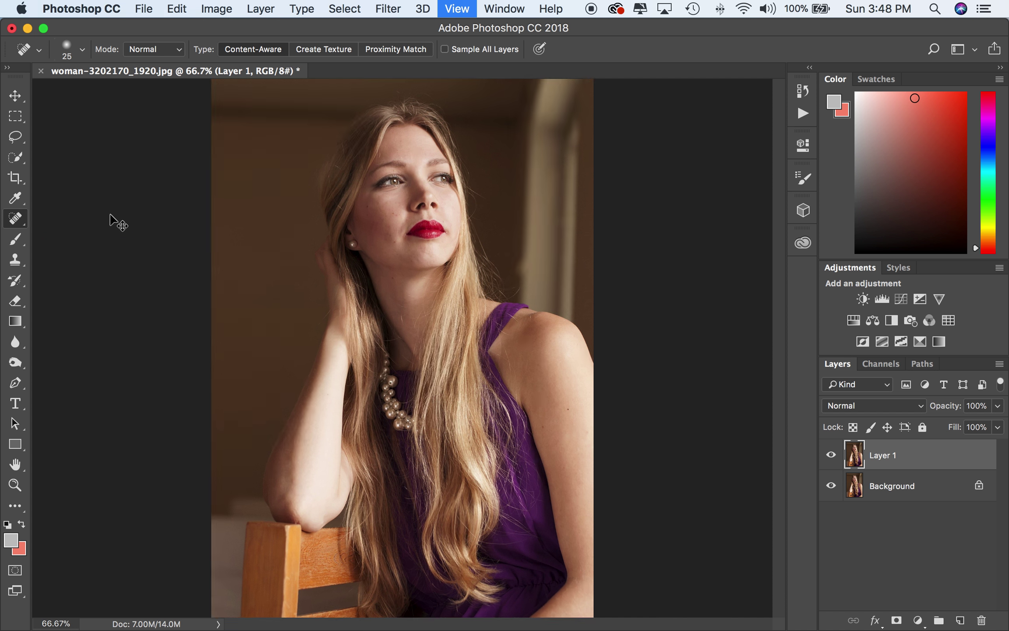
scroll(326, 224, "up", 10)
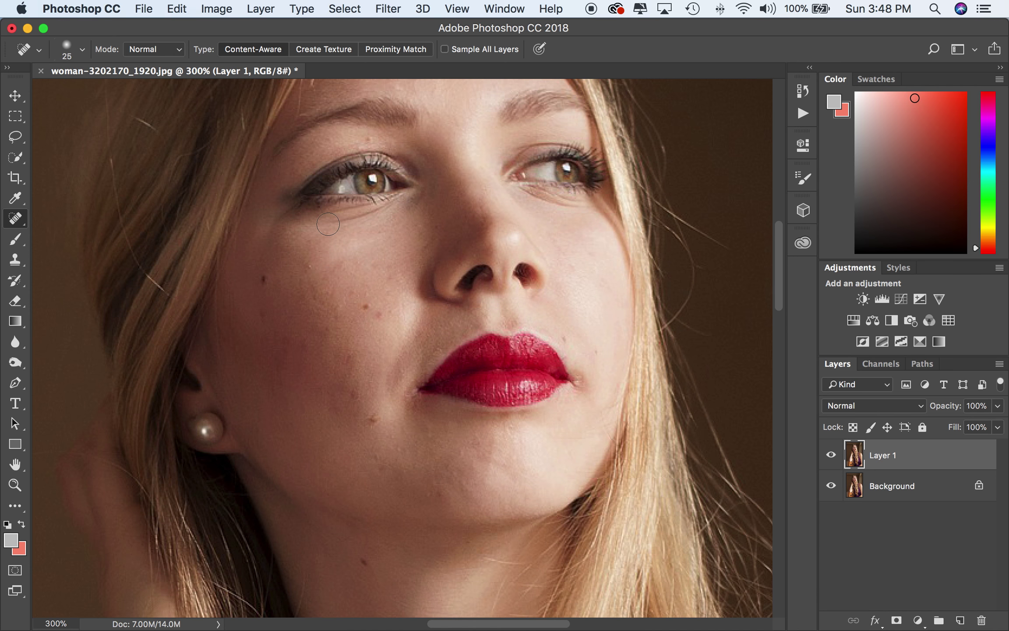
scroll(327, 225, "up", 1)
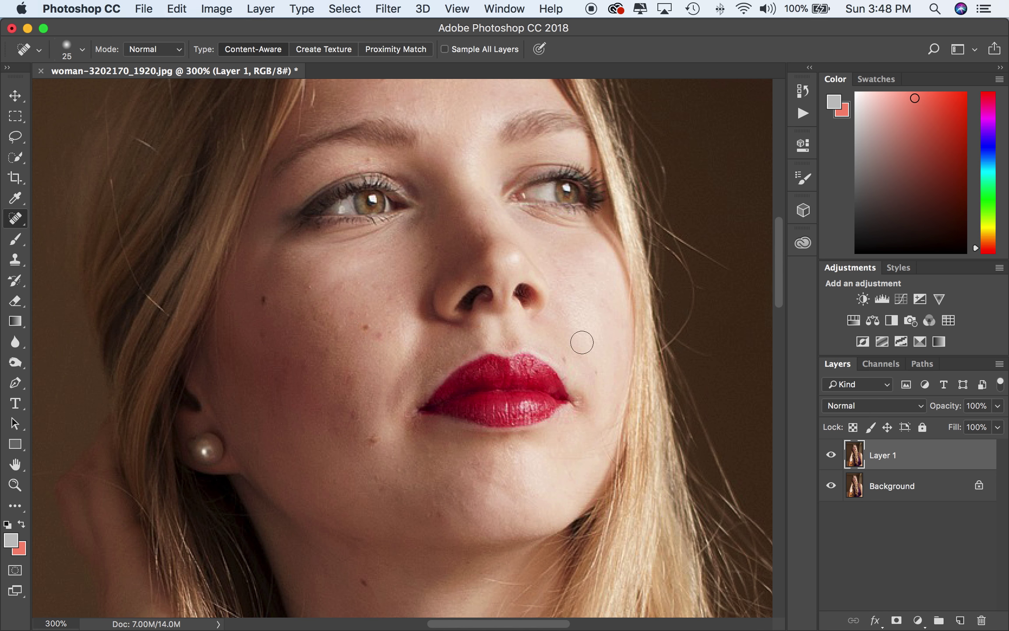
scroll(581, 342, "up", 4)
scroll(581, 342, "down", 4)
scroll(582, 342, "down", 3)
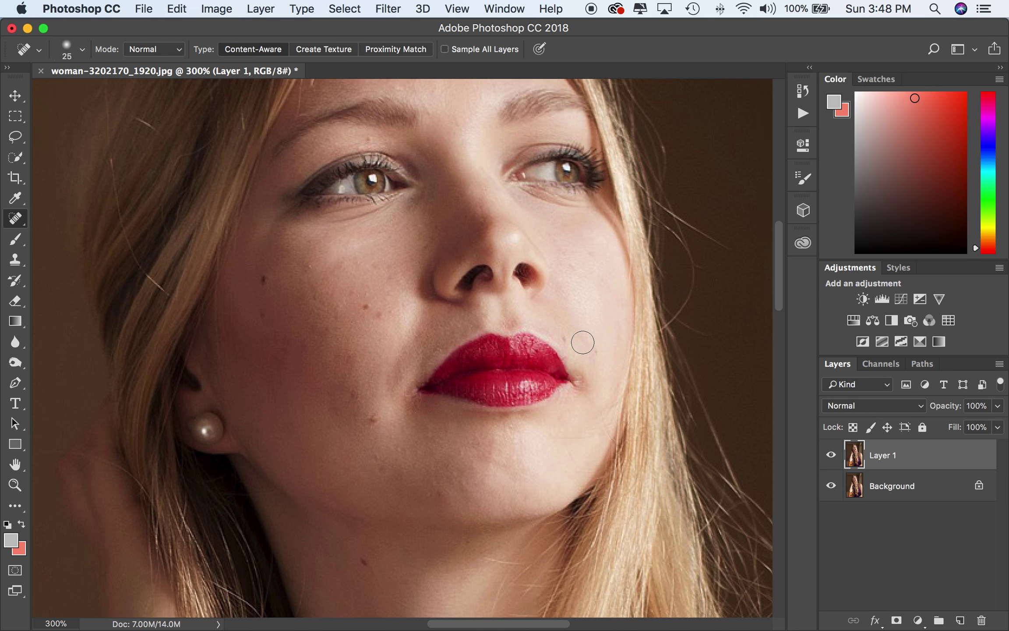
scroll(583, 342, "down", 3)
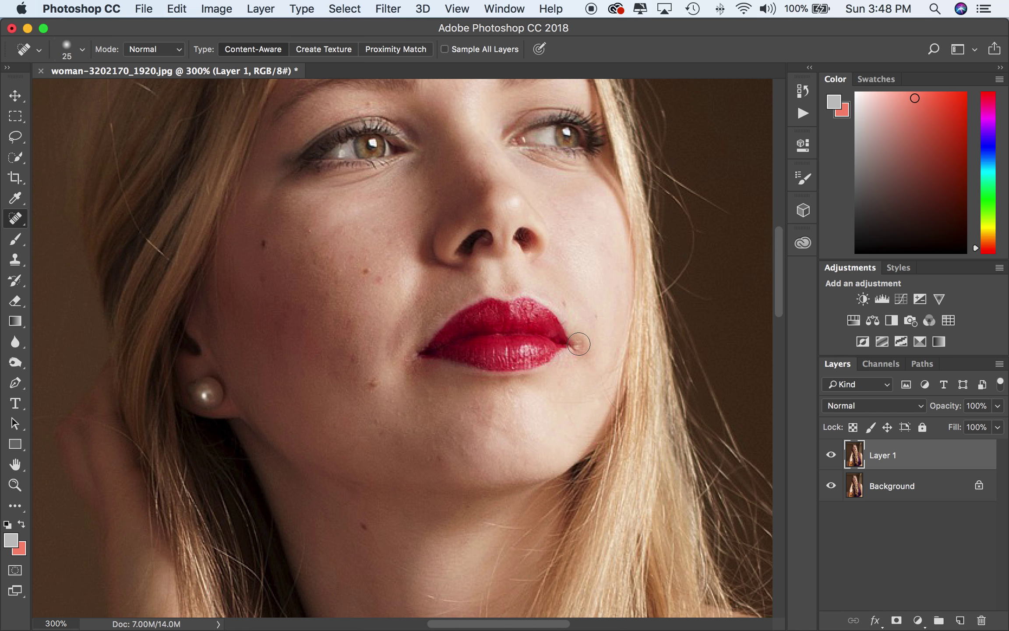
left_click(578, 344)
scroll(475, 437, "up", 2)
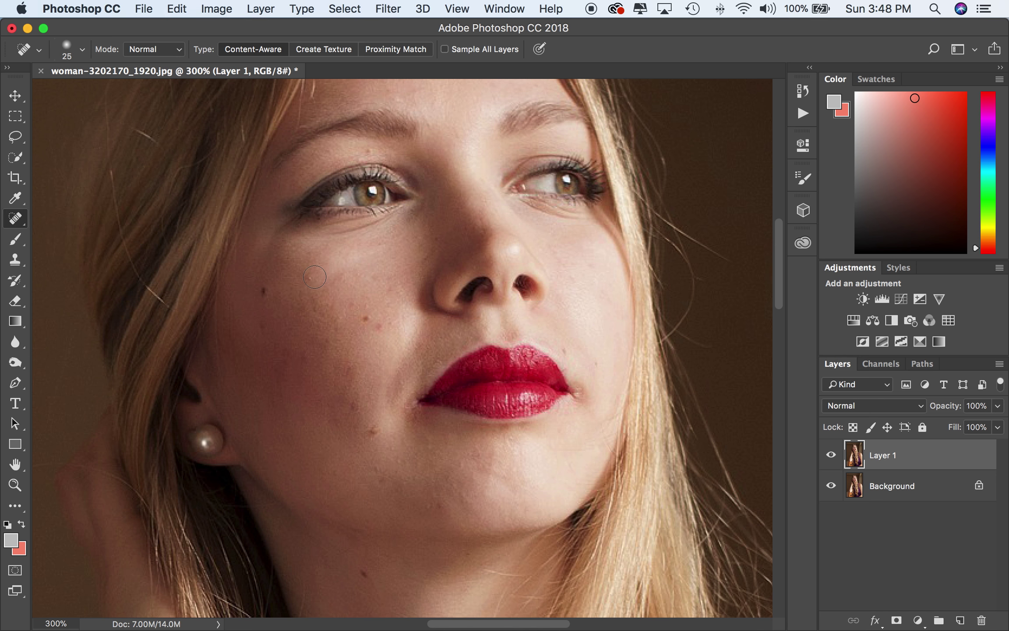
scroll(315, 276, "up", 2)
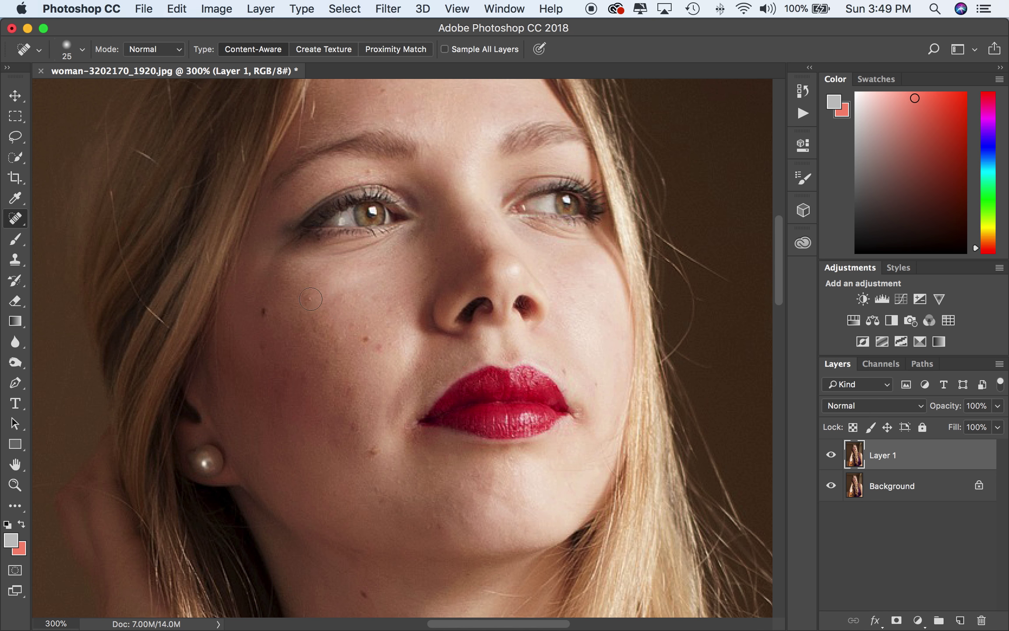
- Remove the dark mole and the small red spots on the cheek beside the earring with the Spot Healing Brush
key("bracketright")
key("bracketright")
key("bracketright")
key("bracketright")
key("bracketright")
key("bracketleft")
left_click_drag(264, 312, 264, 311)
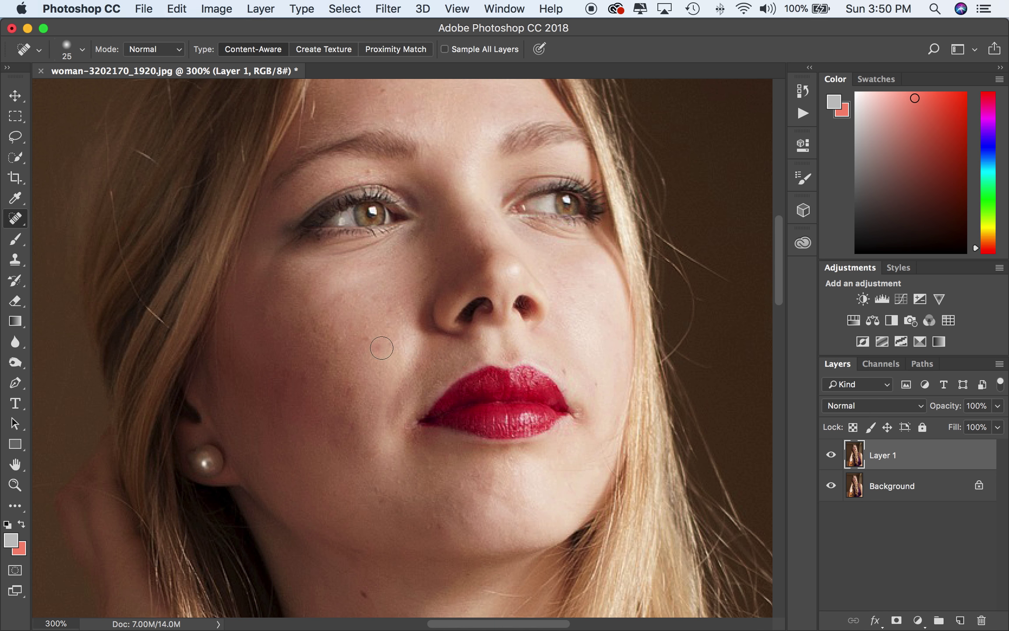
key("bracketleft")
left_click(375, 347)
left_click(375, 297)
- Heal the small spots on the cheek nearest the window, beside the lips, with a 15 px brush
scroll(578, 420, "right", 5)
left_click(470, 371)
left_click(500, 383)
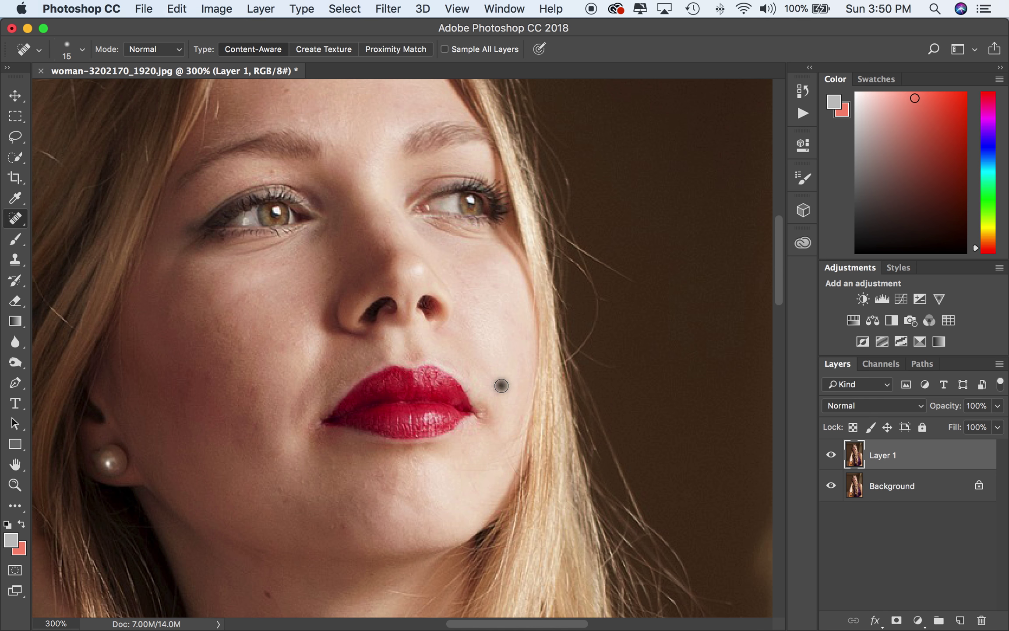
left_click(472, 372)
- Try to heal the mark at the corner of the mouth with a 30 px brush, and undo the stroke
key("bracketright")
key("bracketright")
key("bracketright")
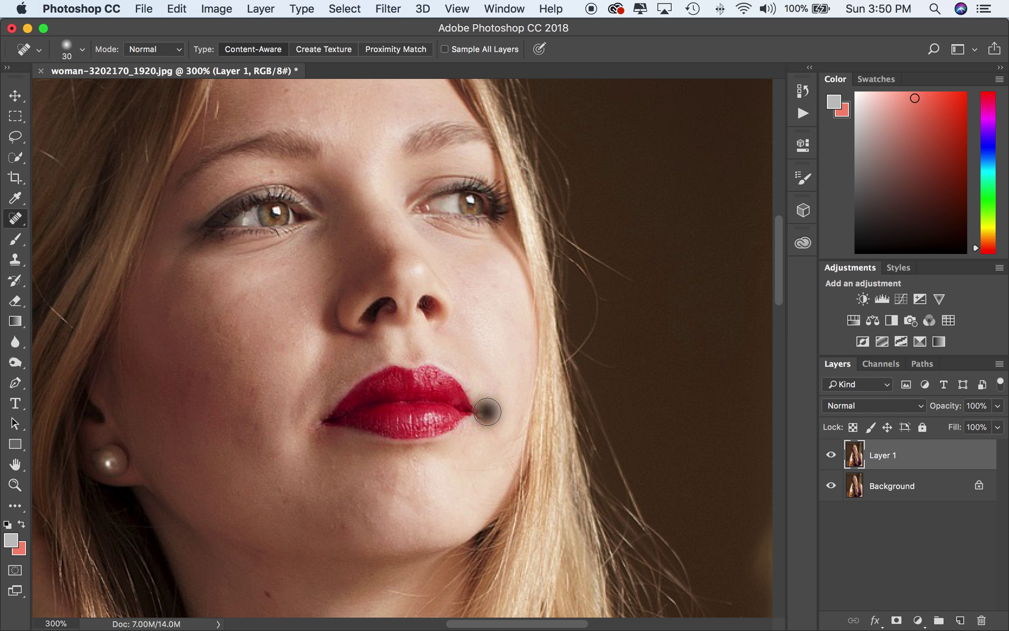
left_click(493, 411)
key("super+z")
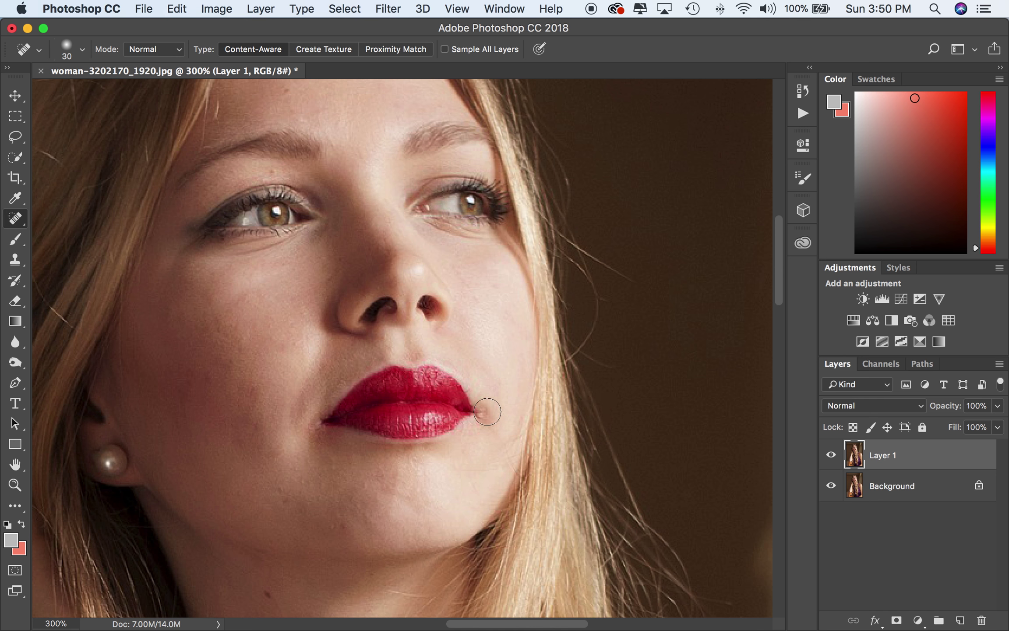
- Heal the mark at the corner of the mouth with a 35 px Spot Healing Brush
key("super+equal")
key("super+equal")
key("super+equal")
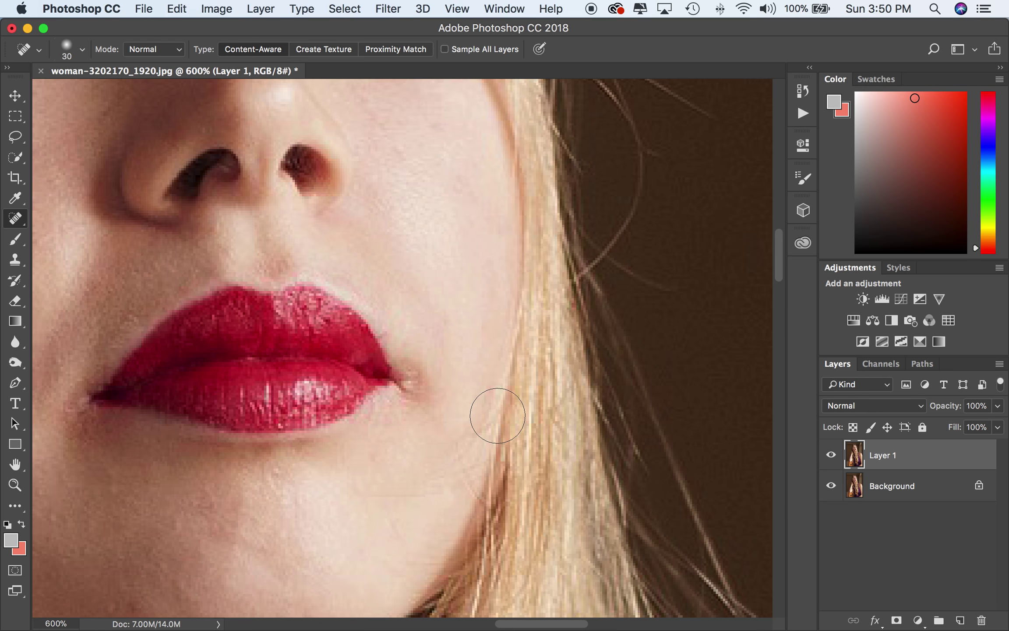
scroll(497, 415, "left", 5)
key("bracketright")
left_click(488, 362)
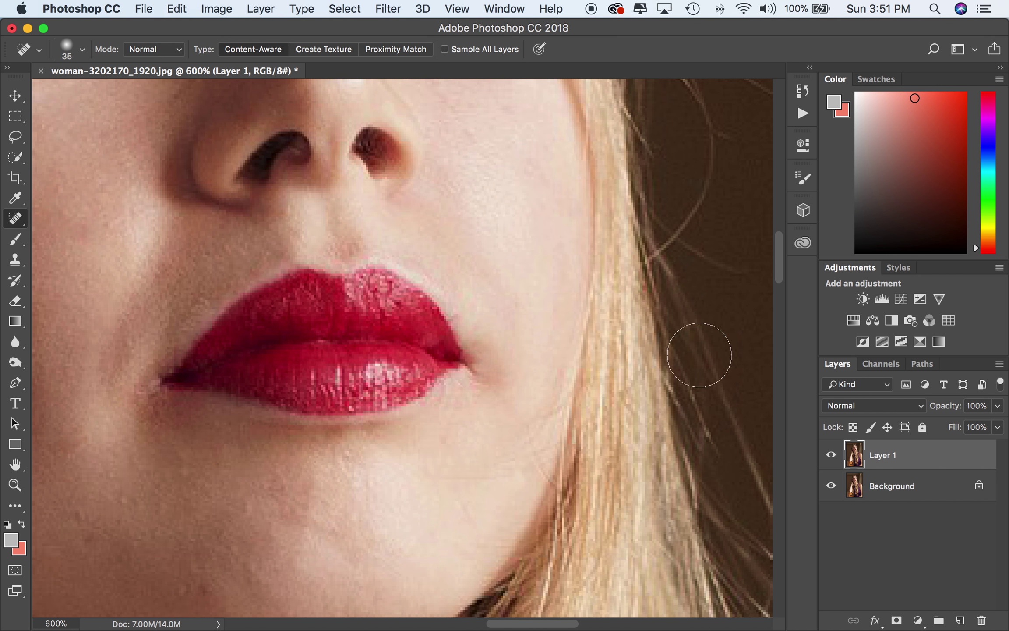
- Examine the skin around the nose, mouth and cheeks at 600% zoom for remaining blemishes
scroll(558, 296, "up", 6)
scroll(557, 296, "left", 8)
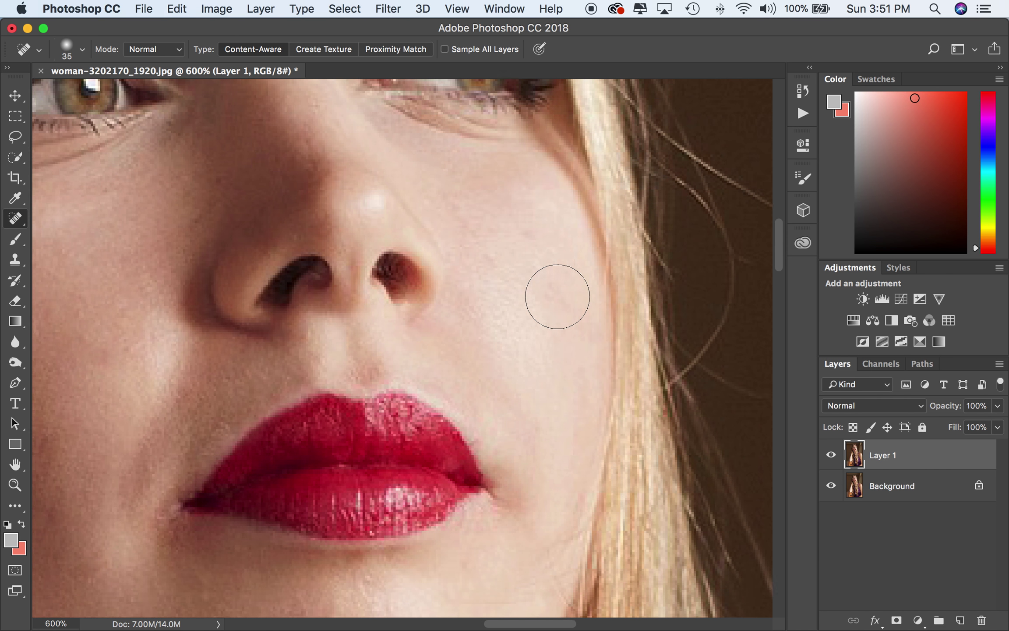
scroll(556, 293, "down", 3)
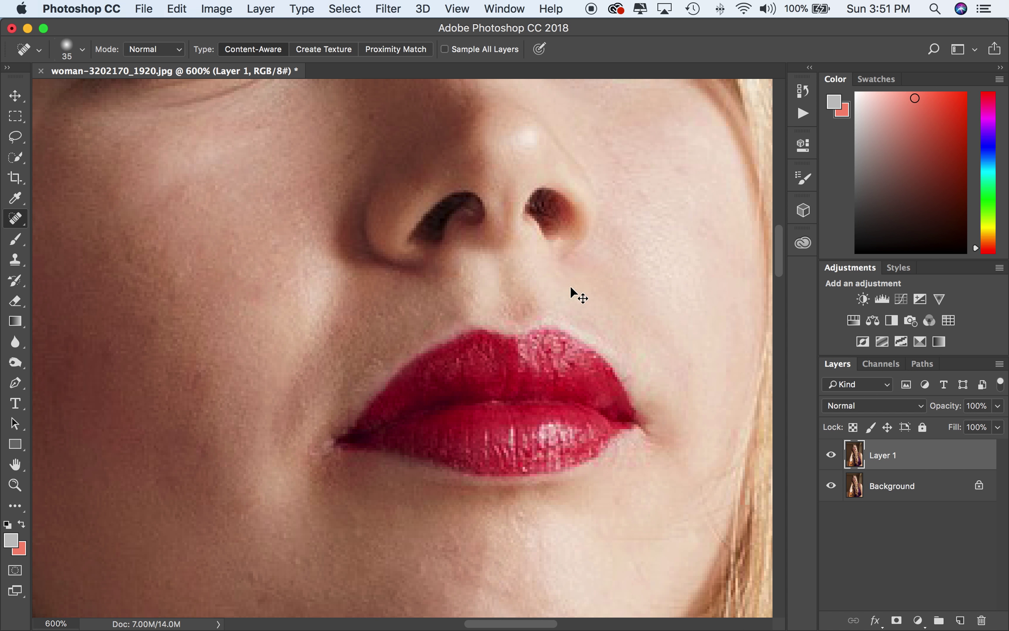
key("super+z")
scroll(647, 417, "up", 10)
scroll(643, 417, "down", 15)
scroll(644, 416, "left", 6)
scroll(643, 417, "up", 4)
scroll(643, 417, "left", 3)
scroll(643, 417, "up", 3)
- Heal the mark on the neck below the jawline with a 20 px Spot Healing Brush
key("bracketleft")
key("bracketleft")
key("bracketleft")
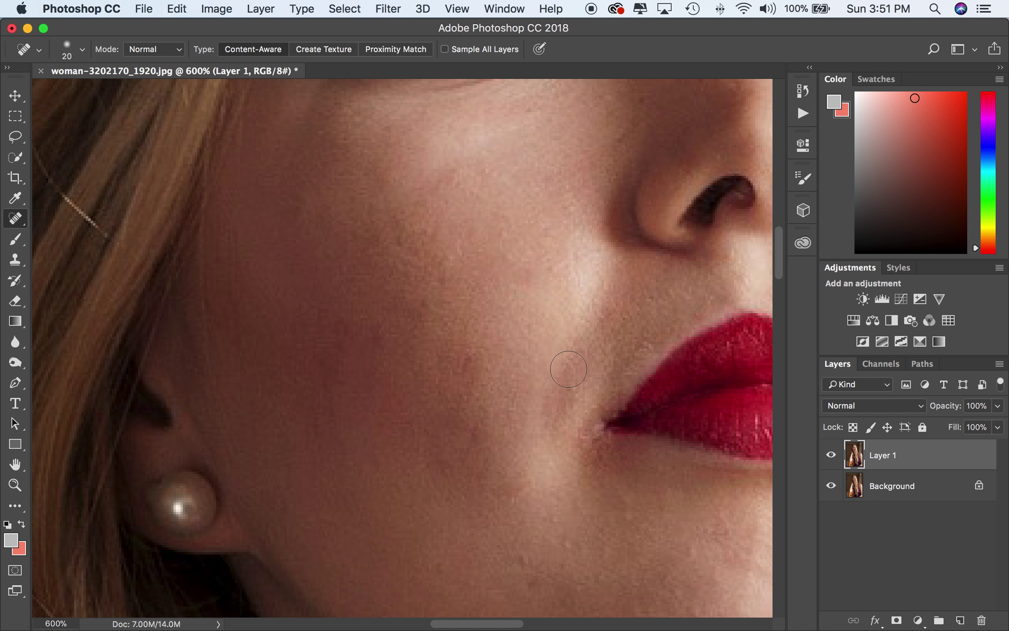
scroll(569, 359, "down", 13)
scroll(567, 369, "down", 3)
left_click(497, 395)
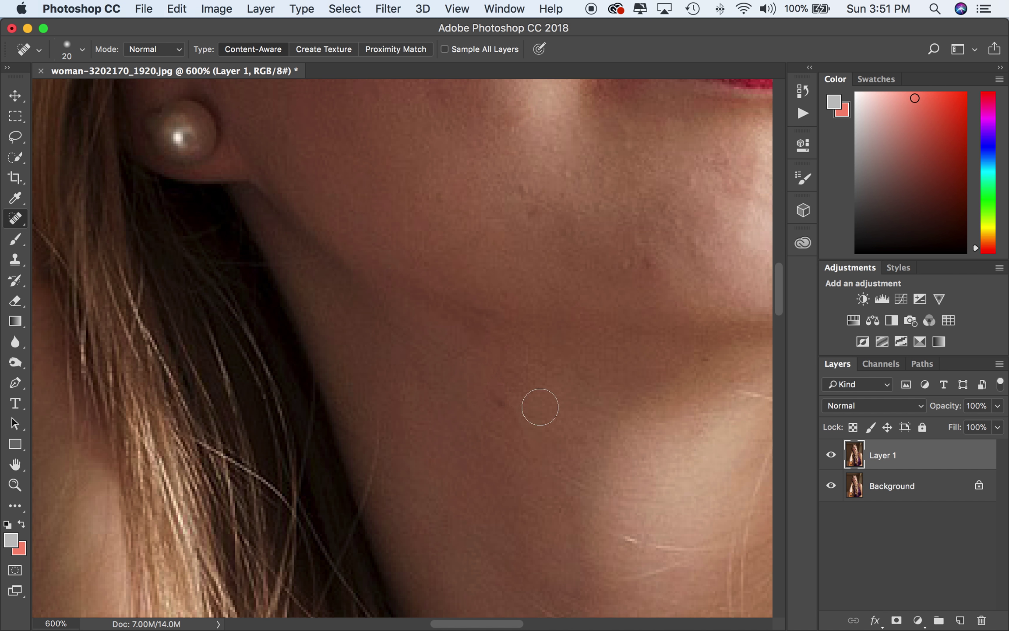
- Set the Spot Healing Brush hardness to 50%
scroll(524, 406, "right", 2)
scroll(523, 406, "down", 1)
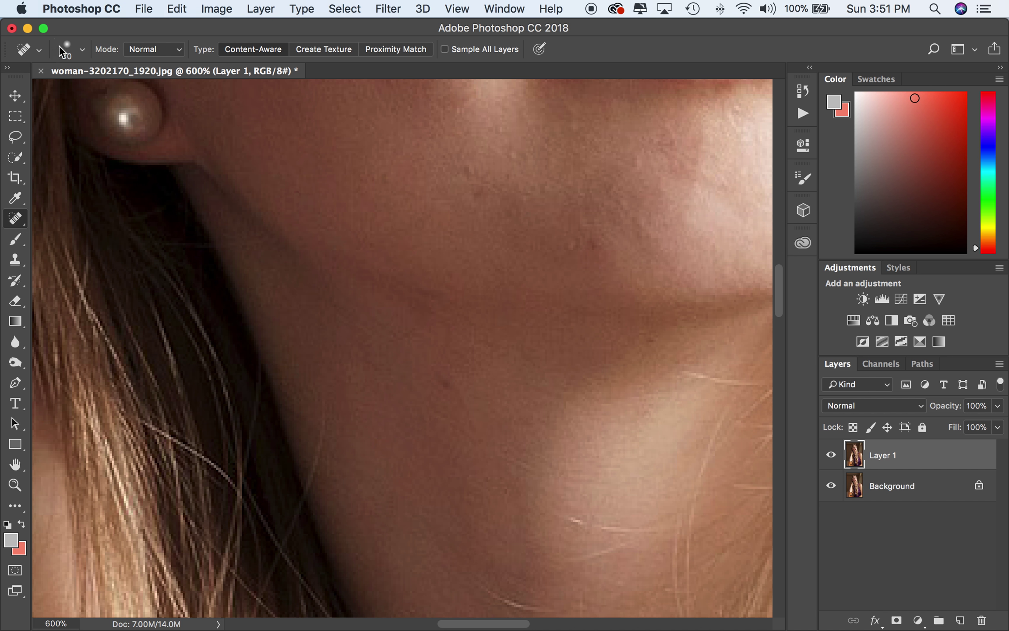
left_click(82, 49)
left_click_drag(26, 128, 106, 130)
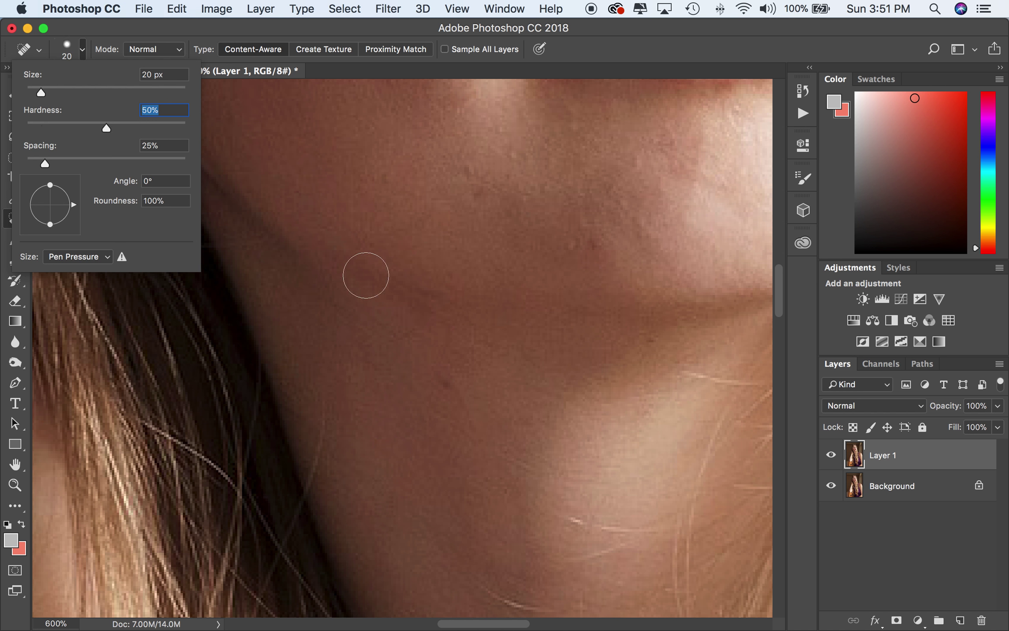
key("Return")
- Heal the small blemish above the eye with the 20 px Spot Healing Brush
scroll(563, 232, "up", 5)
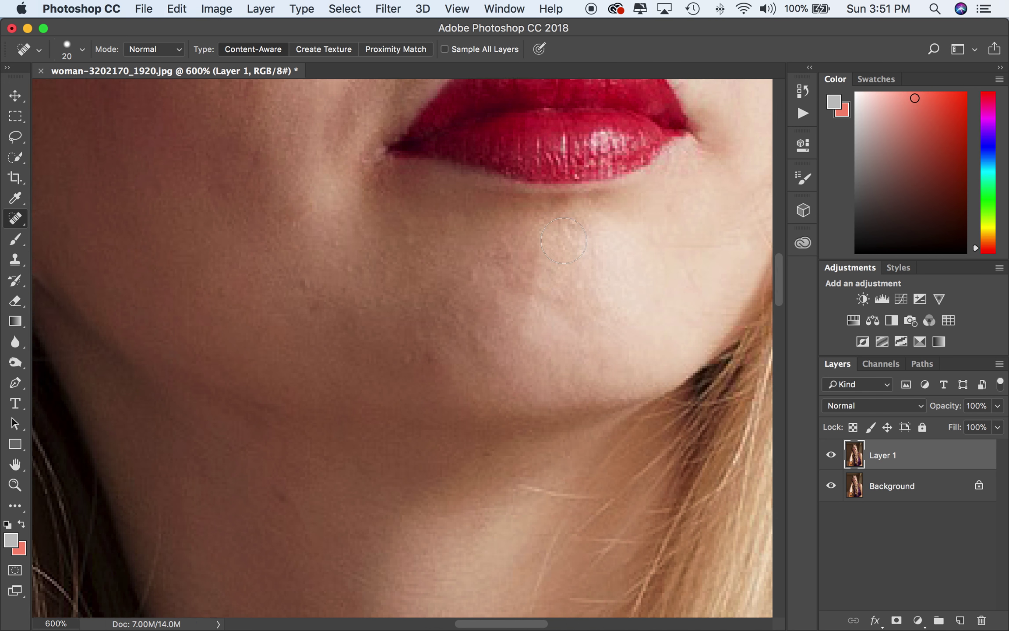
scroll(564, 241, "up", 10)
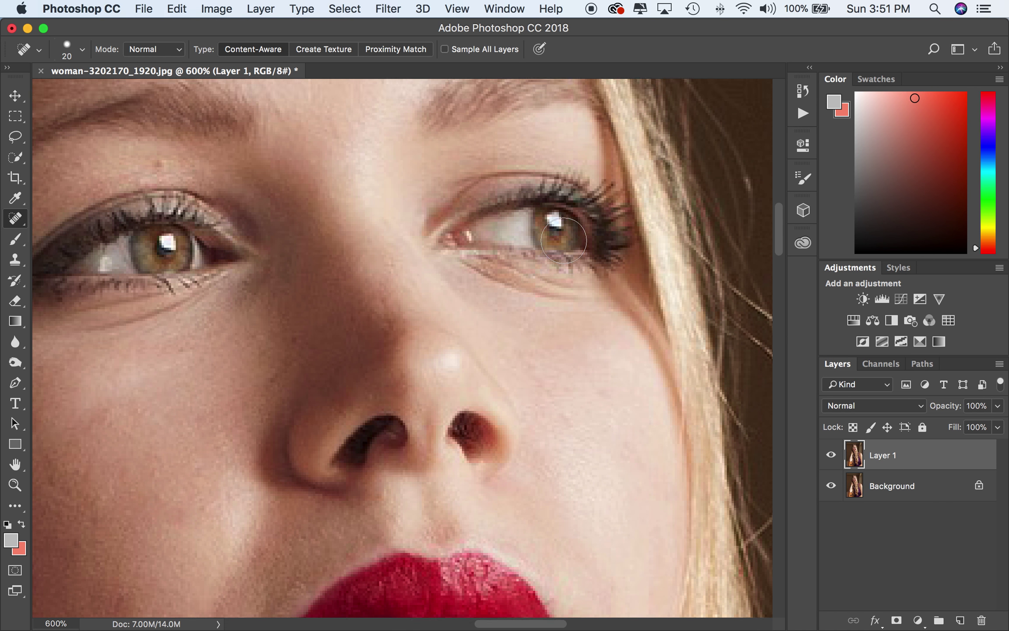
scroll(563, 241, "up", 8)
left_click(261, 215)
scroll(491, 266, "down", 10)
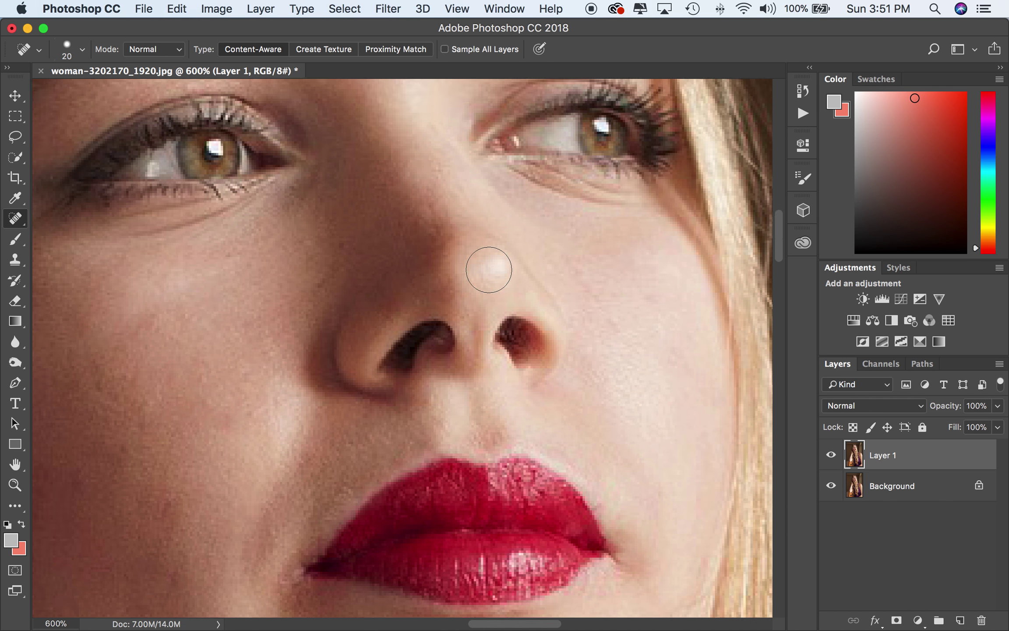
key("super+minus")
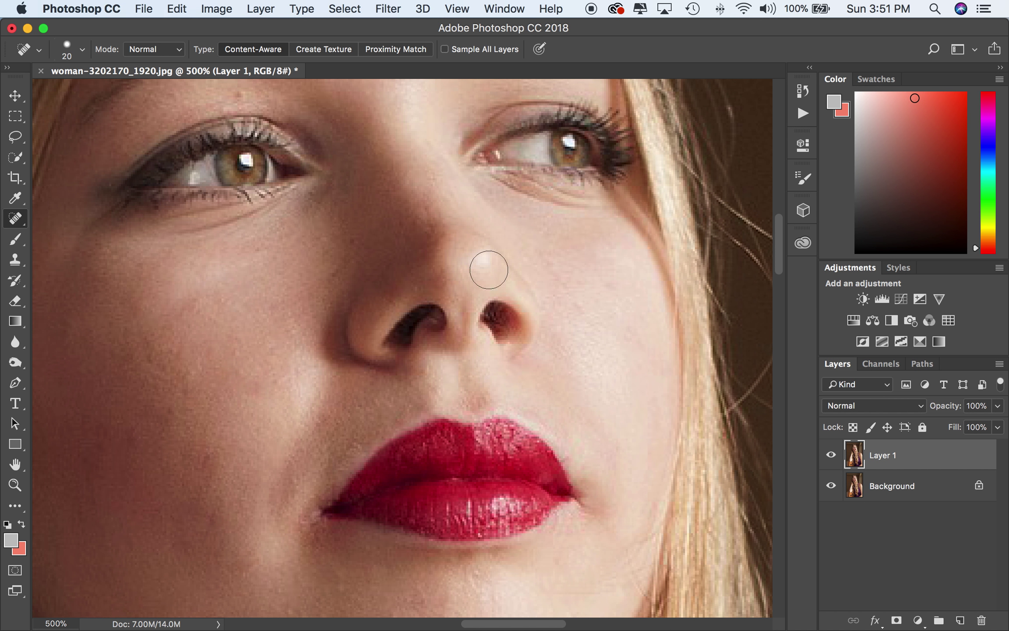
key("super+minus")
key("super+minus")
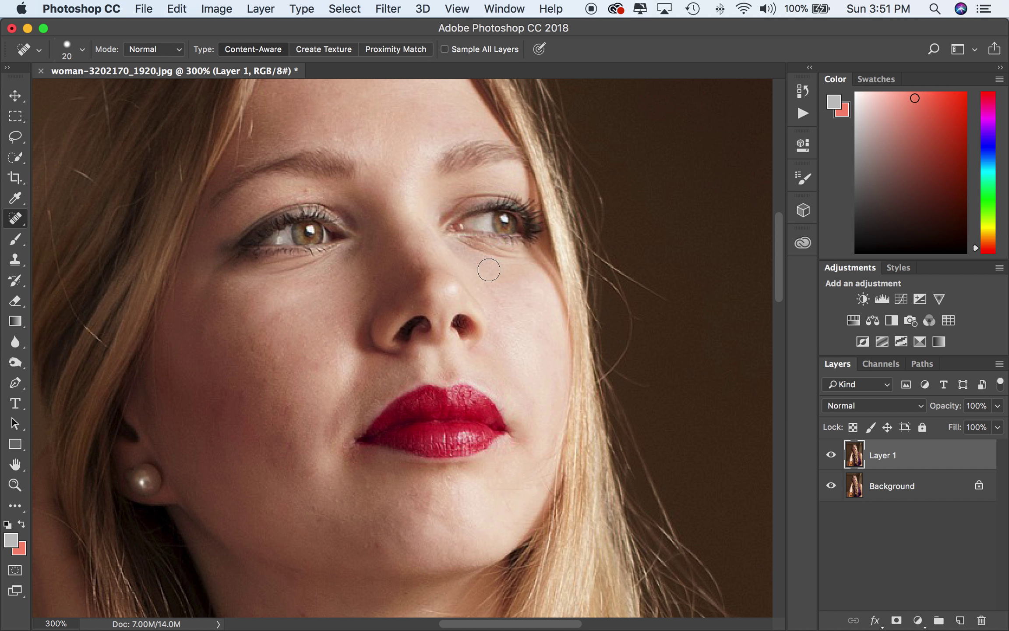
- Heal the remaining dark spot between the eye and the eyebrow with the 20 px Spot Healing Brush
key("super+minus")
key("super+plus")
key("super+plus")
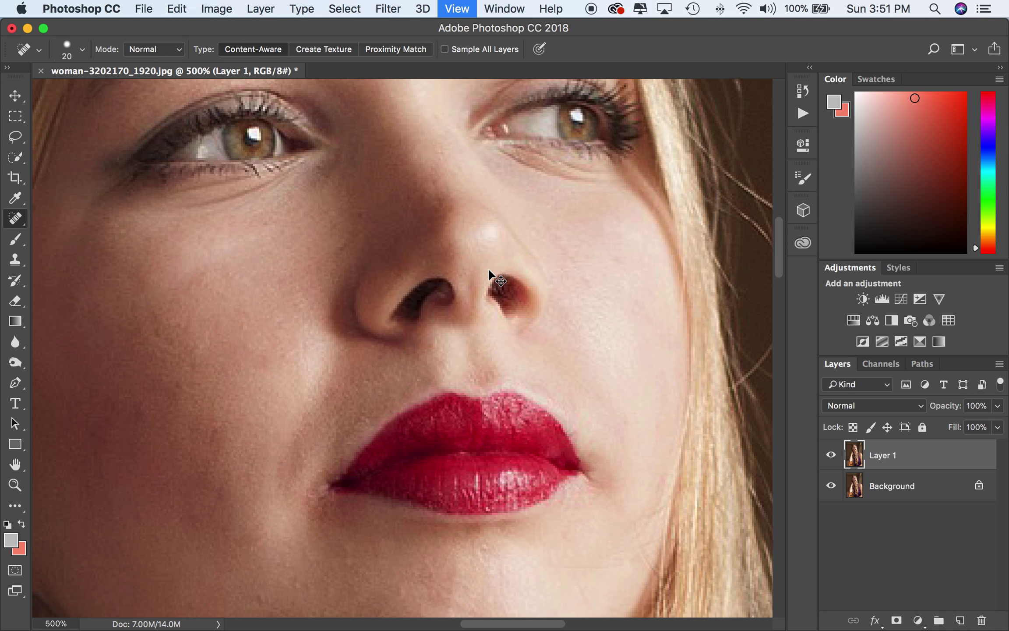
key("super+minus")
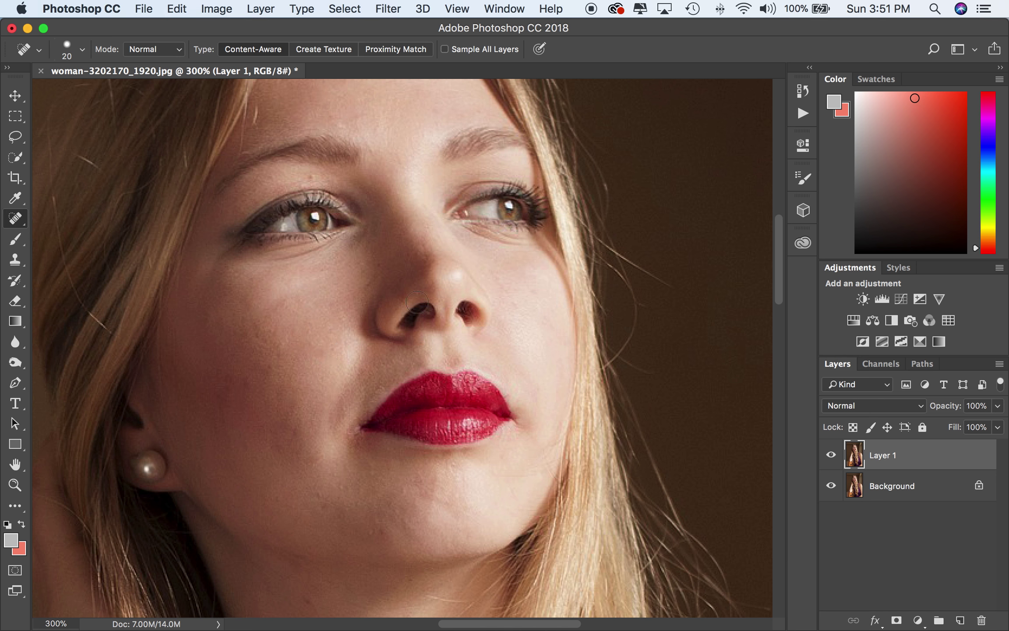
left_click(310, 174)
- Heal the two dark moles on the upper arm with the 20 px Spot Healing Brush
scroll(492, 331, "down", 10)
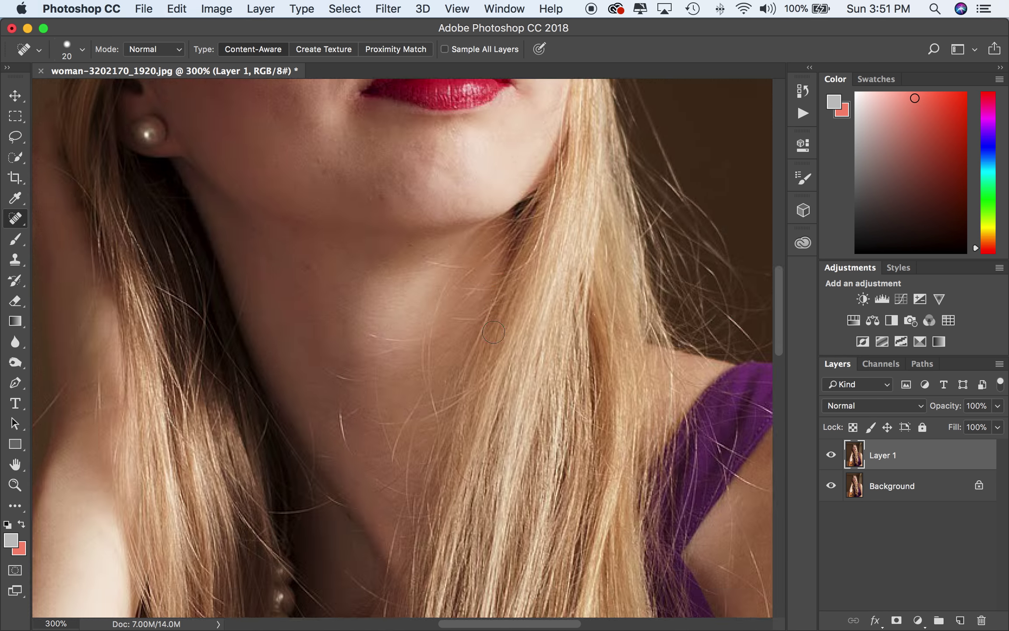
scroll(492, 331, "down", 5)
scroll(492, 331, "right", 10)
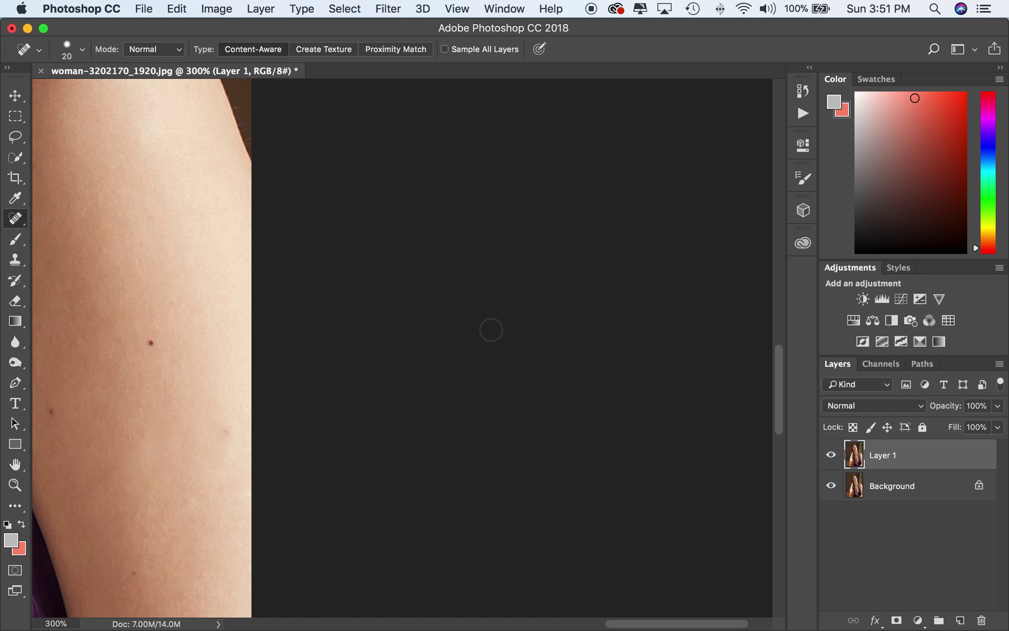
scroll(491, 330, "left", 6)
scroll(350, 332, "right", 3)
left_click(205, 343)
scroll(244, 295, "left", 5)
left_click(303, 417)
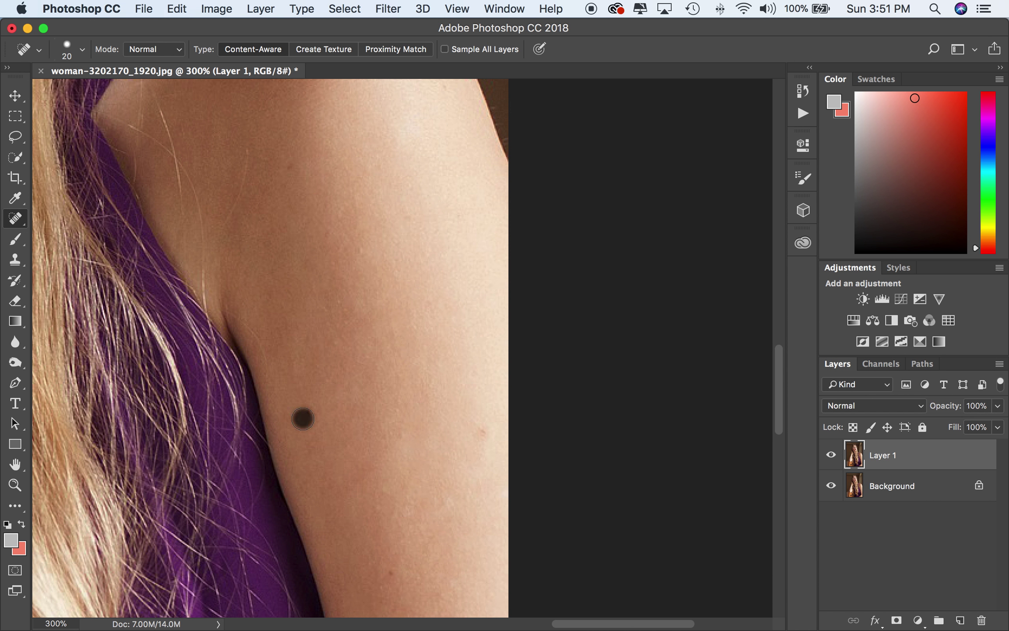
- Examine the healed arm, the whole portrait and the face at different zoom levels for remaining blemishes
key("super+minus")
key("super+minus")
key("super+minus")
key("super+minus")
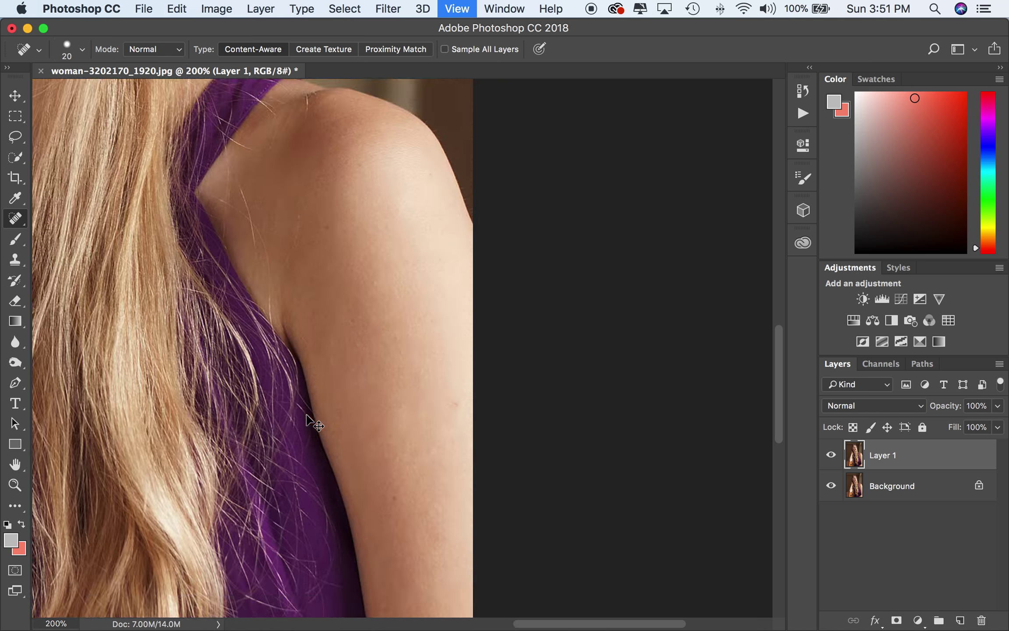
key("super+plus")
key("super+plus")
key("super+plus")
key("super+plus")
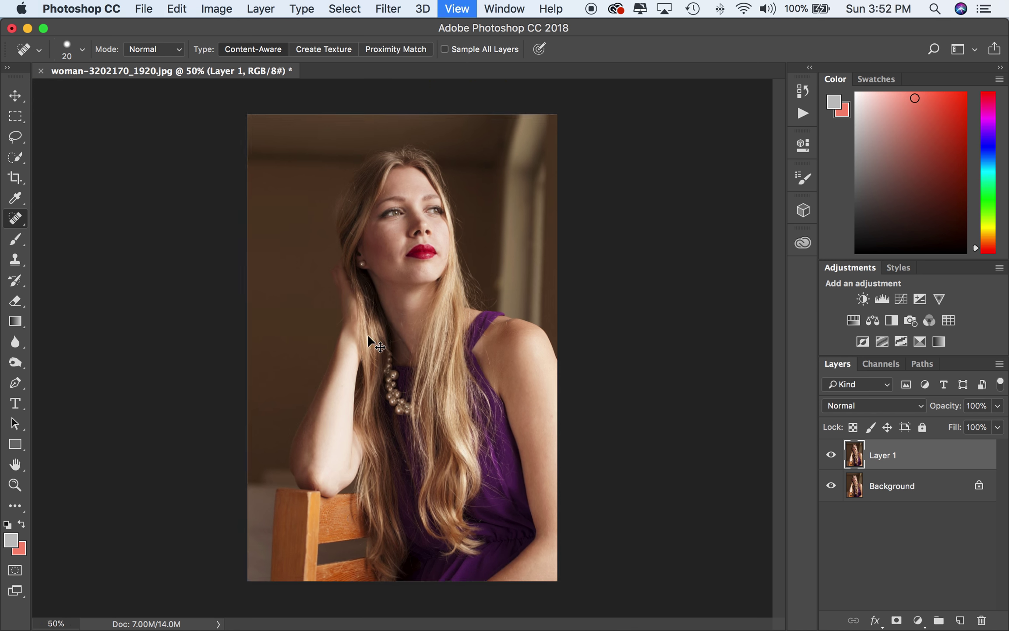
scroll(368, 335, "up", 10)
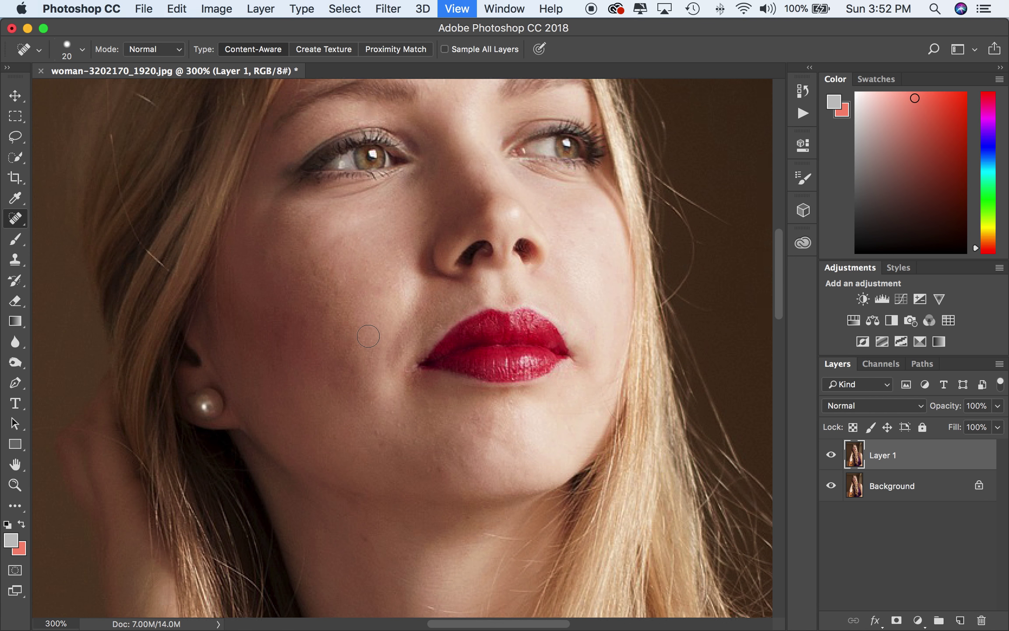
- Compare the face before and after retouching by hiding and showing Layer 1 several times
left_click(831, 455)
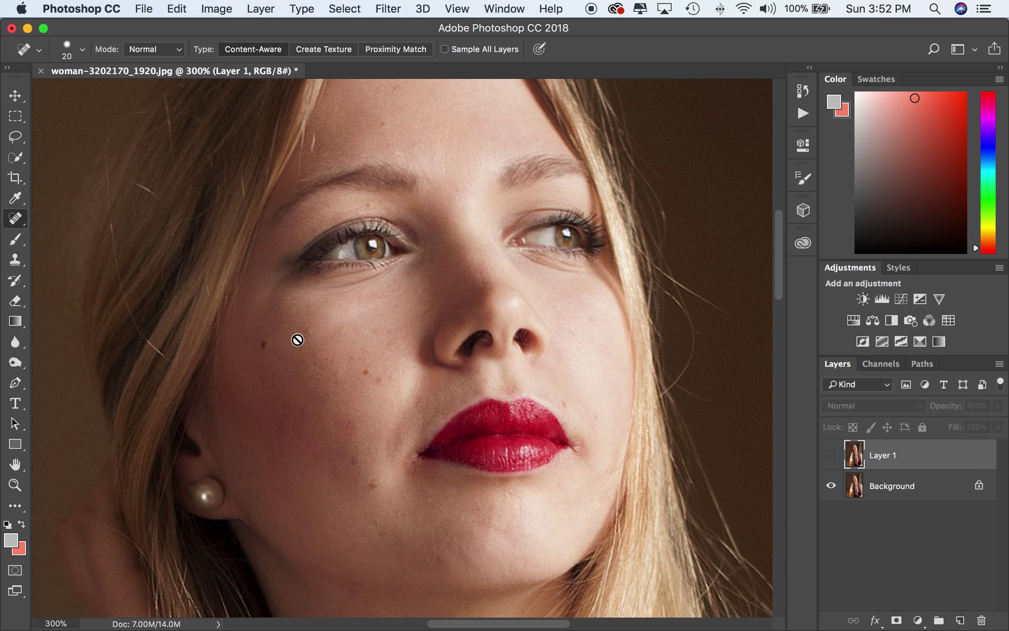
left_click(831, 456)
left_click(830, 456)
left_click(830, 455)
left_click(831, 456)
left_click(830, 455)
left_click(831, 456)
- Remove the short bright stray hair on the lower neck with a 15 px Spot Healing Brush
key("super+minus")
scroll(666, 338, "right", 5)
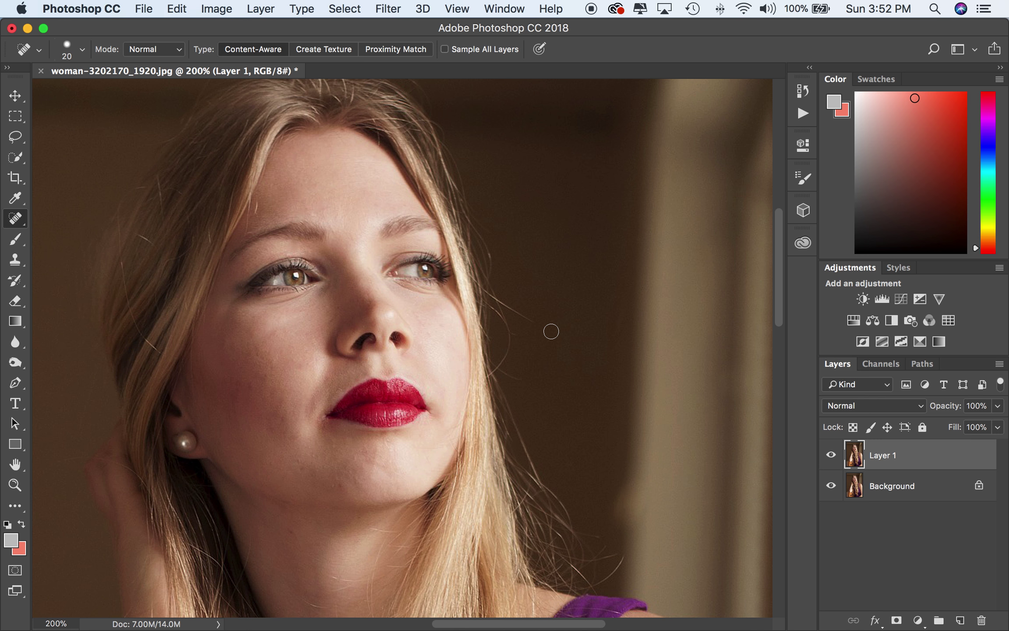
scroll(553, 332, "down", 5)
scroll(556, 330, "up", 1)
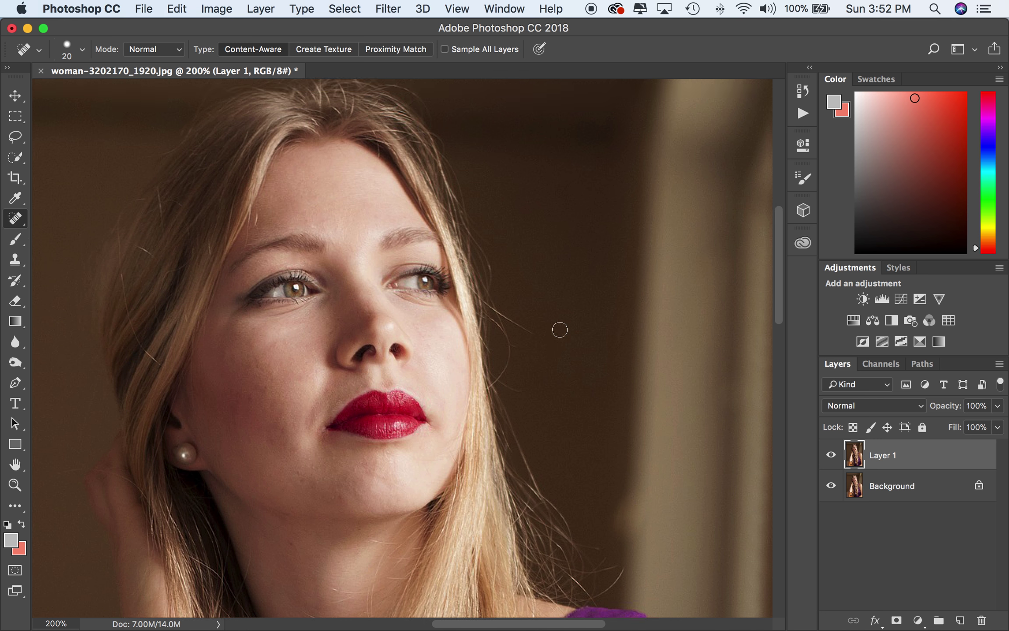
scroll(556, 331, "down", 10)
scroll(558, 329, "left", 5)
scroll(559, 329, "up", 6)
scroll(559, 329, "right", 7)
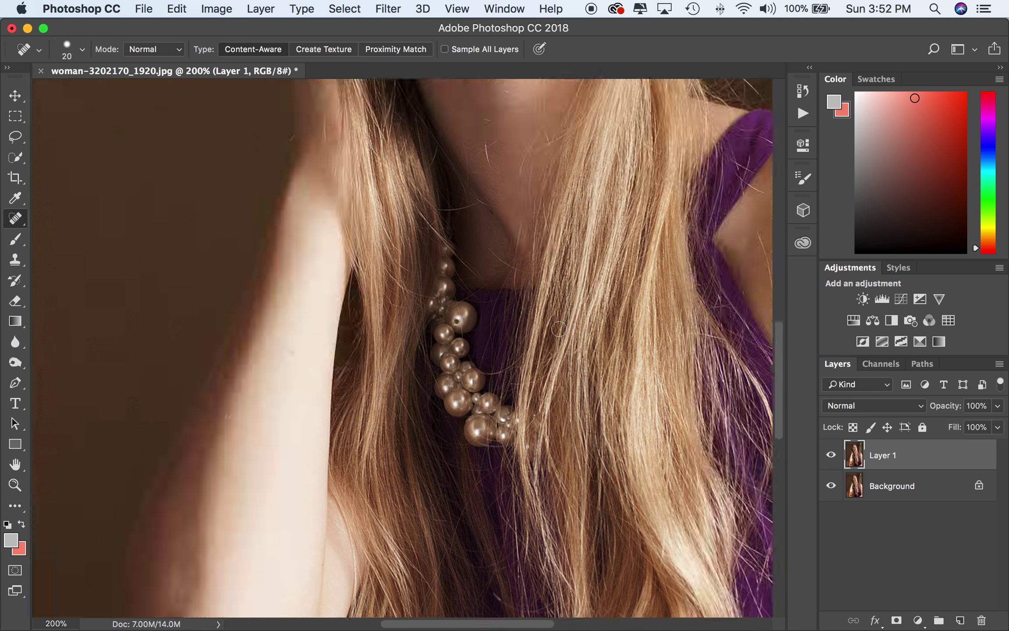
key("super+equal")
key("super+equal")
key("super+equal")
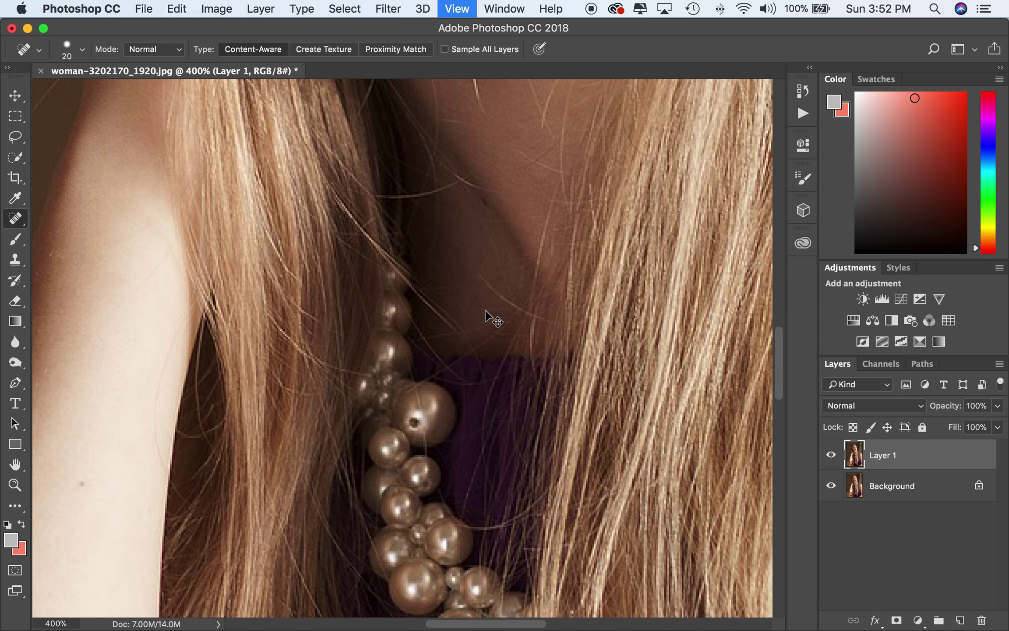
scroll(486, 280, "up", 6)
scroll(462, 263, "down", 1)
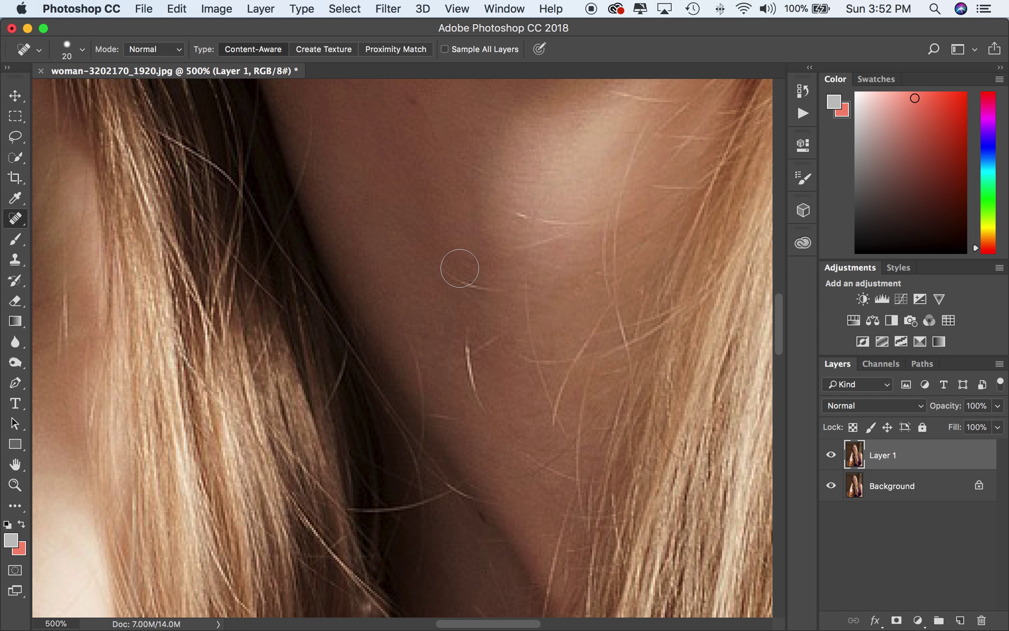
key("bracketleft")
key("bracketleft")
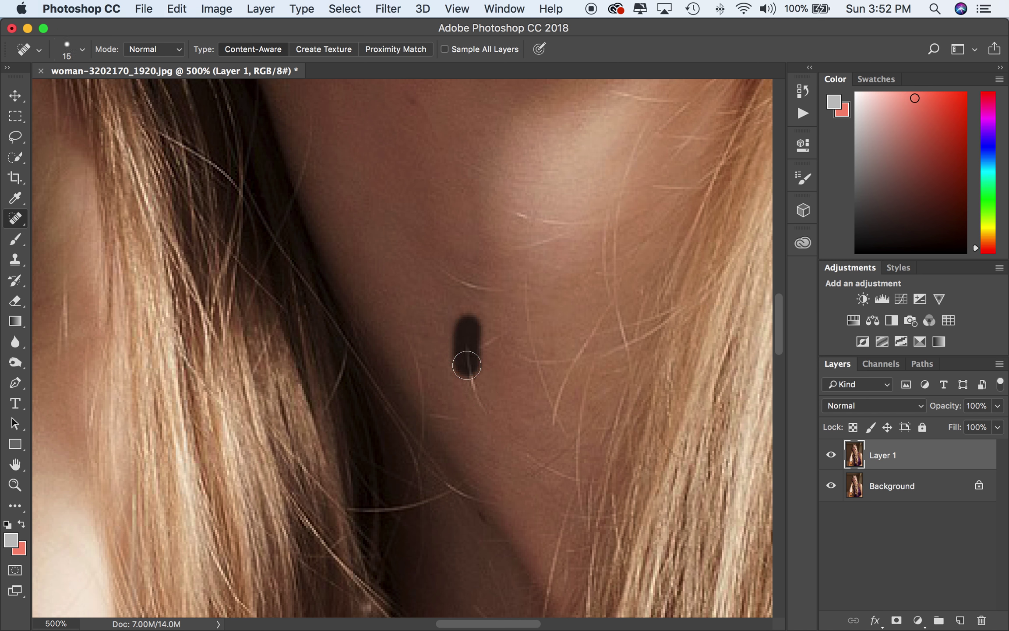
left_click_drag(488, 414, 489, 413)
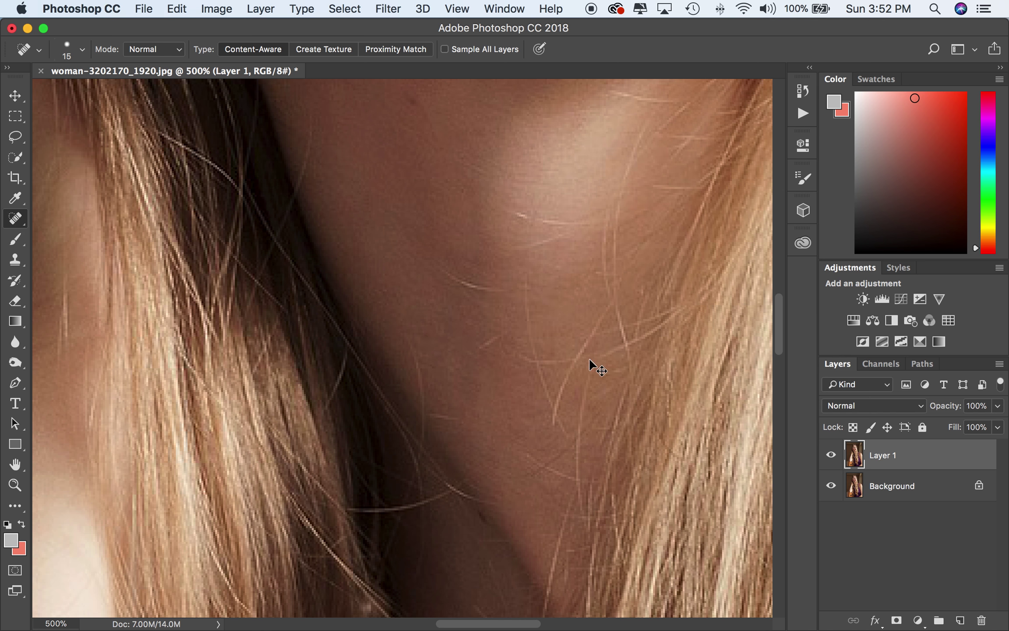
- Examine the retouched portrait as a whole at 100% zoom
key("super+1")
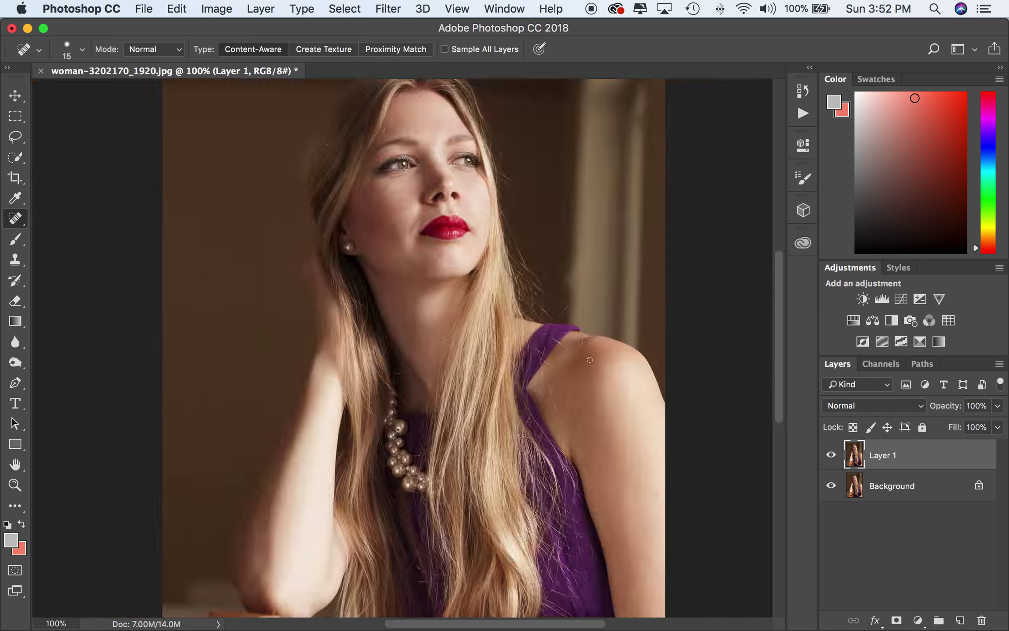
scroll(572, 223, "right", 2)
scroll(523, 210, "up", 4)
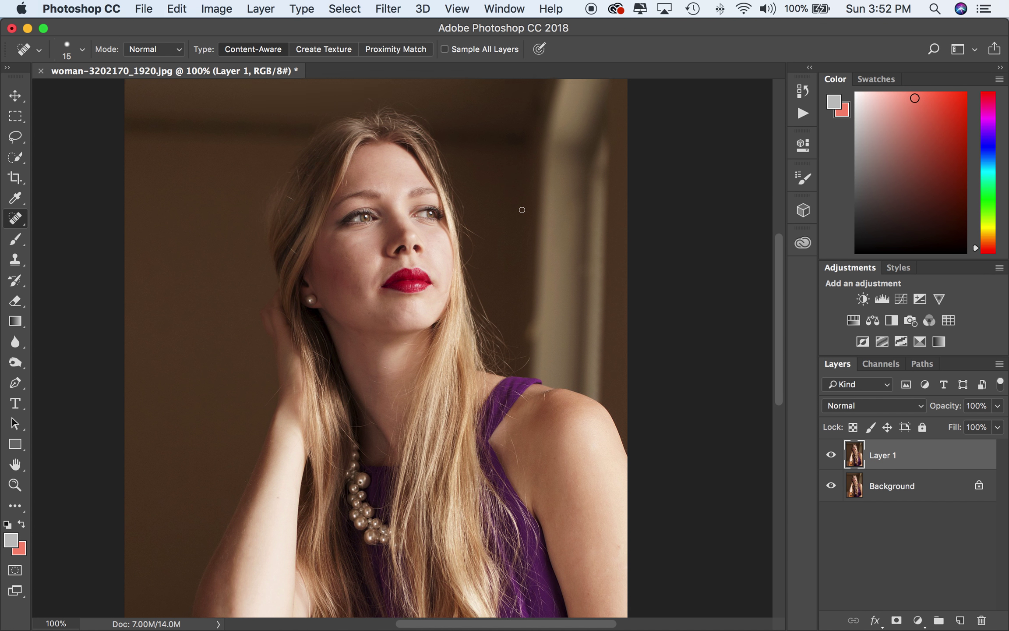
scroll(523, 210, "down", 4)
scroll(523, 209, "right", 2)
scroll(532, 223, "up", 10)
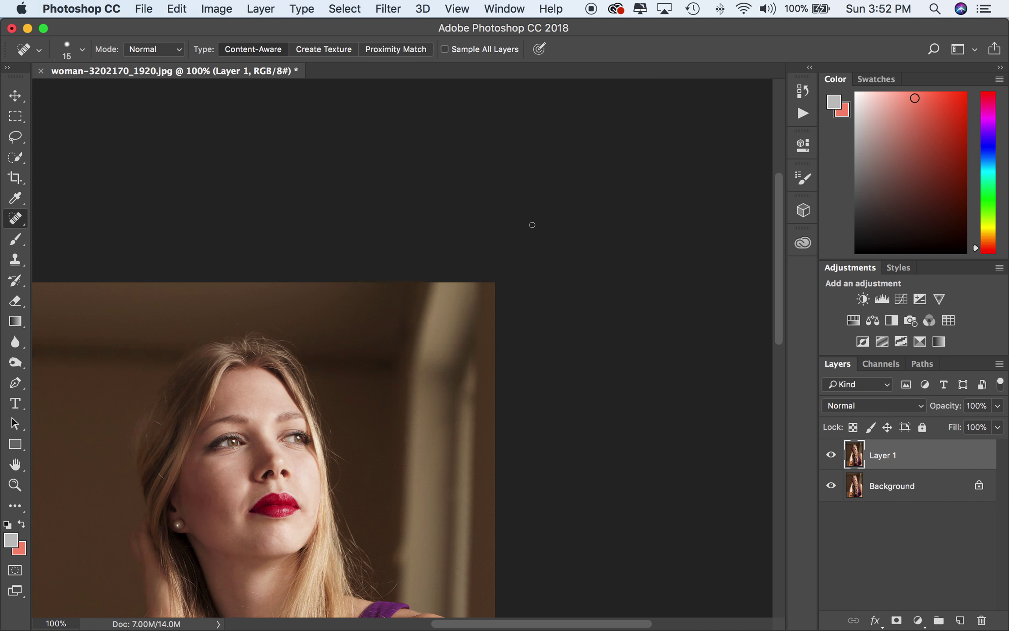
scroll(554, 251, "down", 1)
scroll(556, 250, "down", 10)
scroll(556, 251, "left", 4)
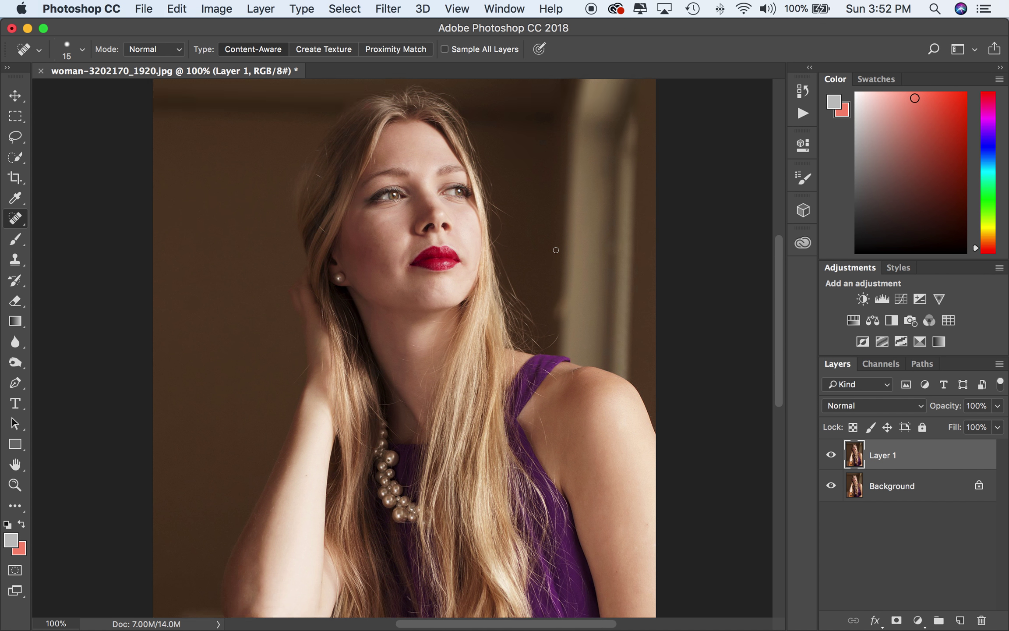
scroll(556, 250, "right", 3)
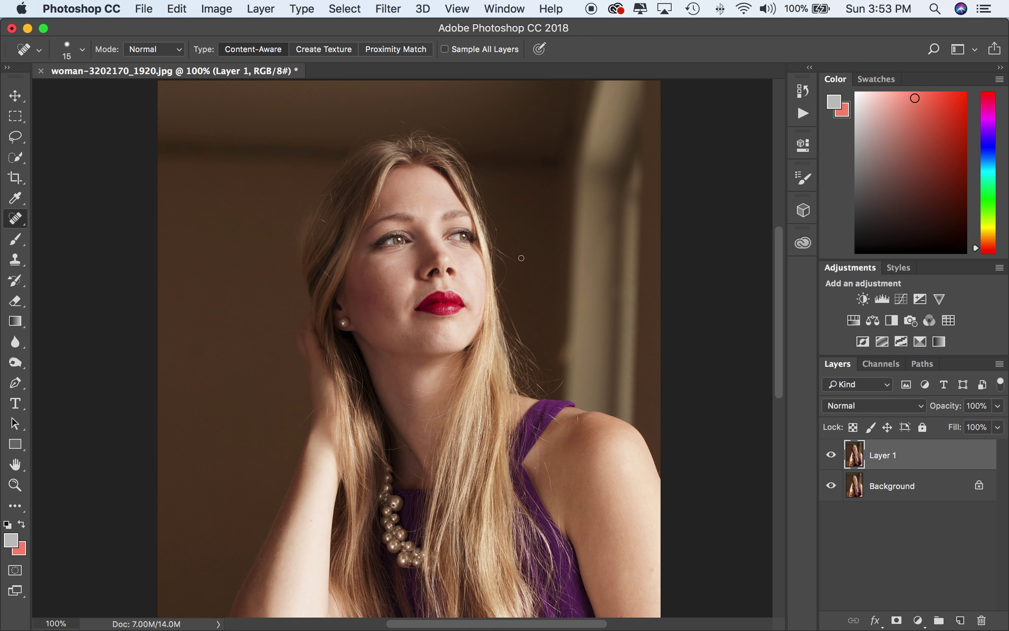
- Examine the stray hairs around the head and against the dark background at 300% zoom
key("super+equal")
key("super+equal")
key("super+equal")
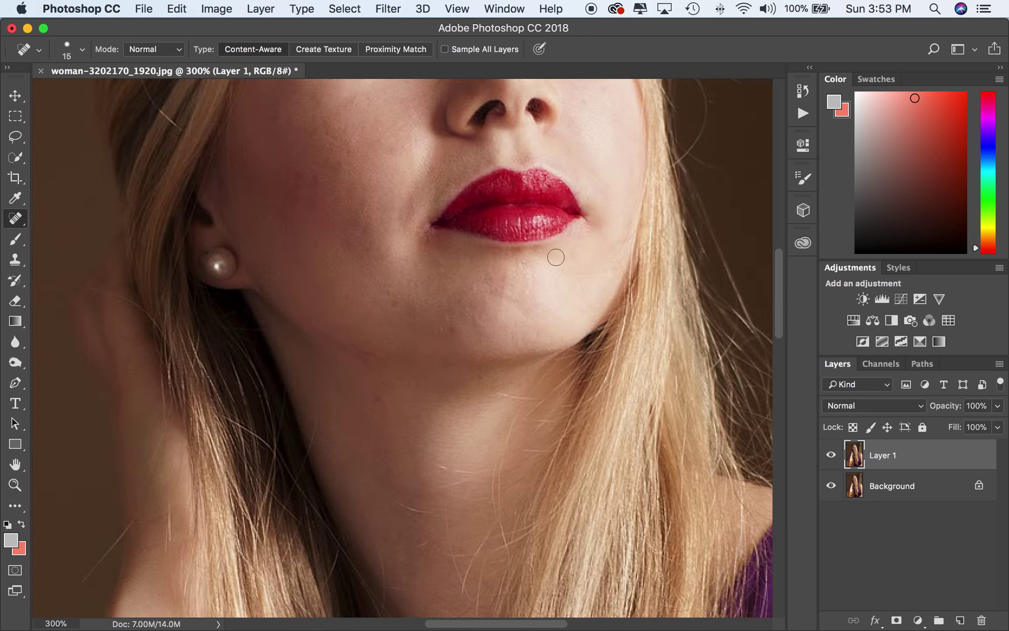
scroll(554, 255, "right", 5)
scroll(637, 249, "up", 2)
scroll(637, 249, "up", 5)
scroll(637, 249, "right", 3)
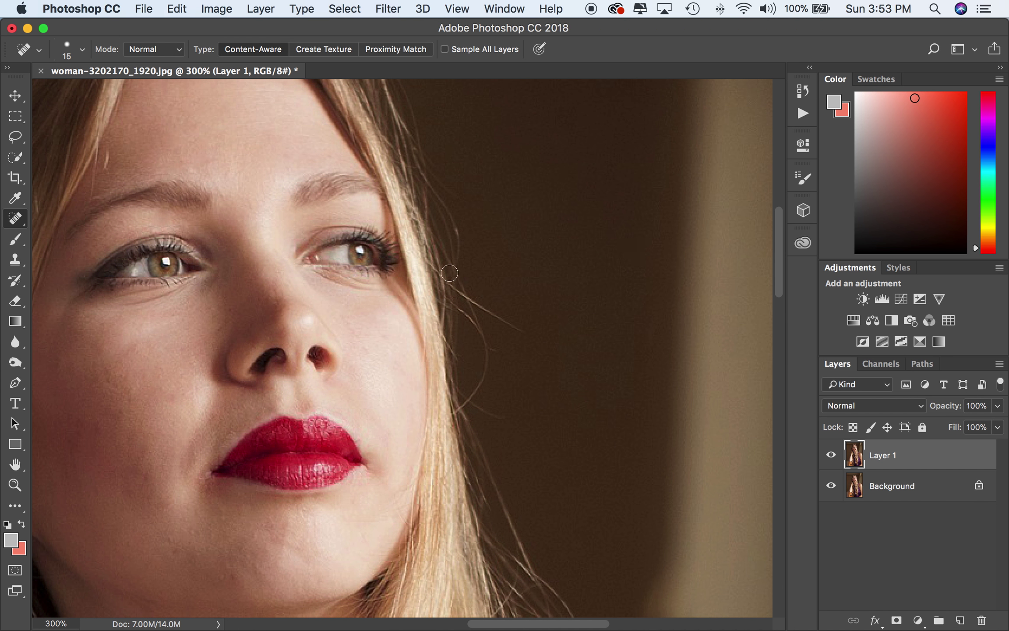
scroll(491, 268, "up", 10)
scroll(500, 272, "down", 2)
scroll(500, 272, "left", 2)
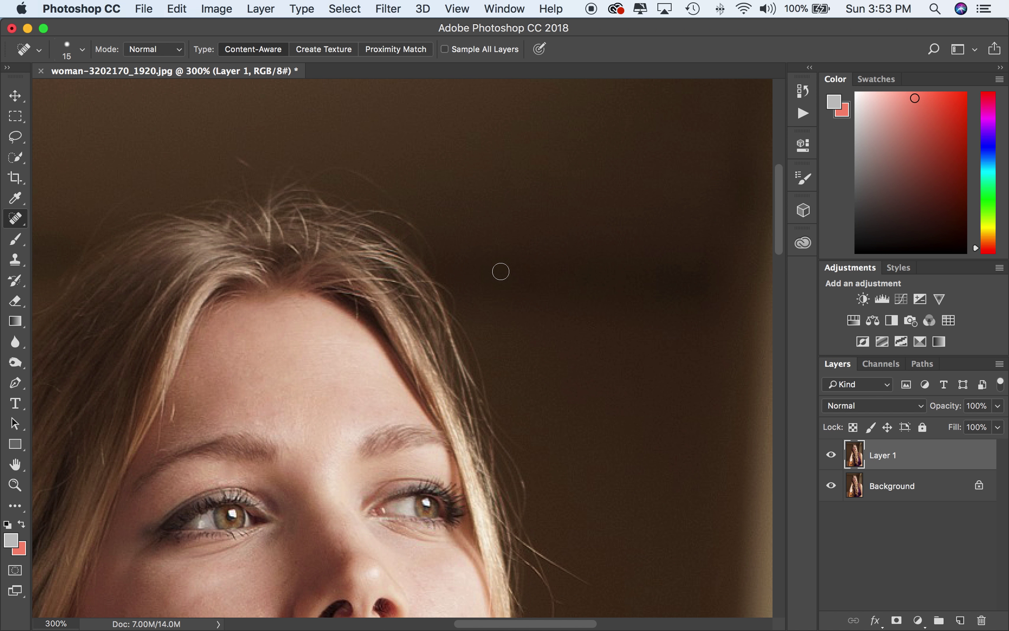
scroll(580, 373, "down", 14)
scroll(580, 373, "right", 5)
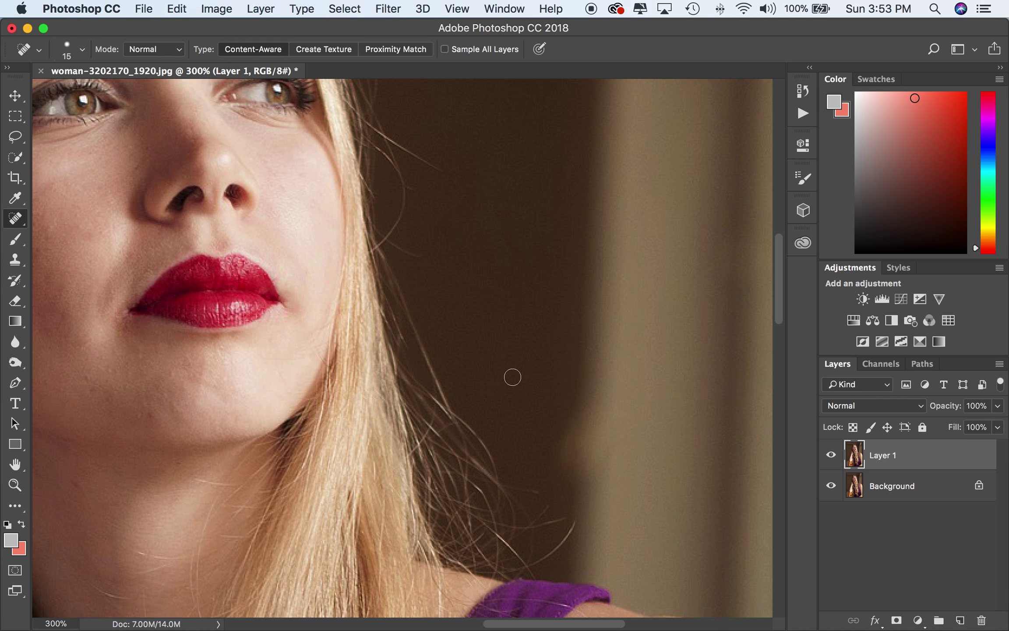
scroll(512, 377, "up", 2)
scroll(348, 210, "up", 6)
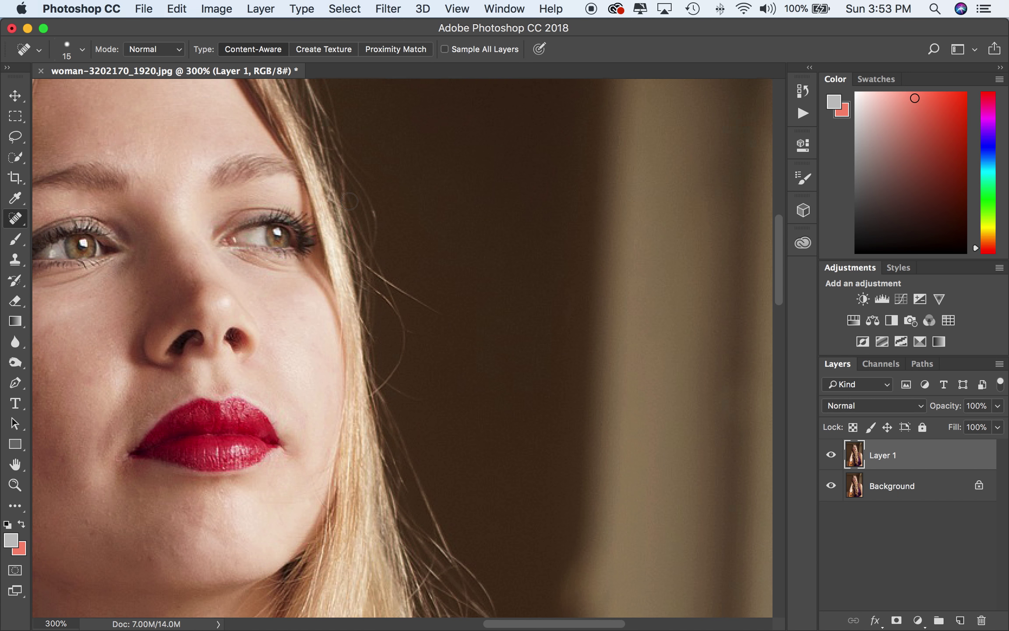
- Set the Spot Healing Brush size to 25 px
key("bracketright")
key("bracketright")
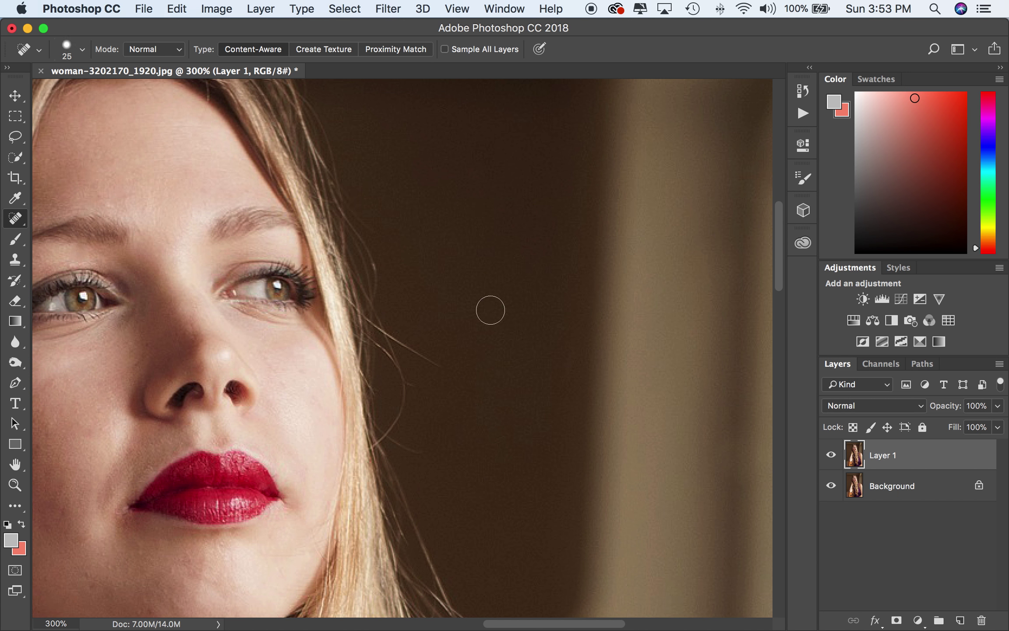
scroll(482, 312, "left", 5)
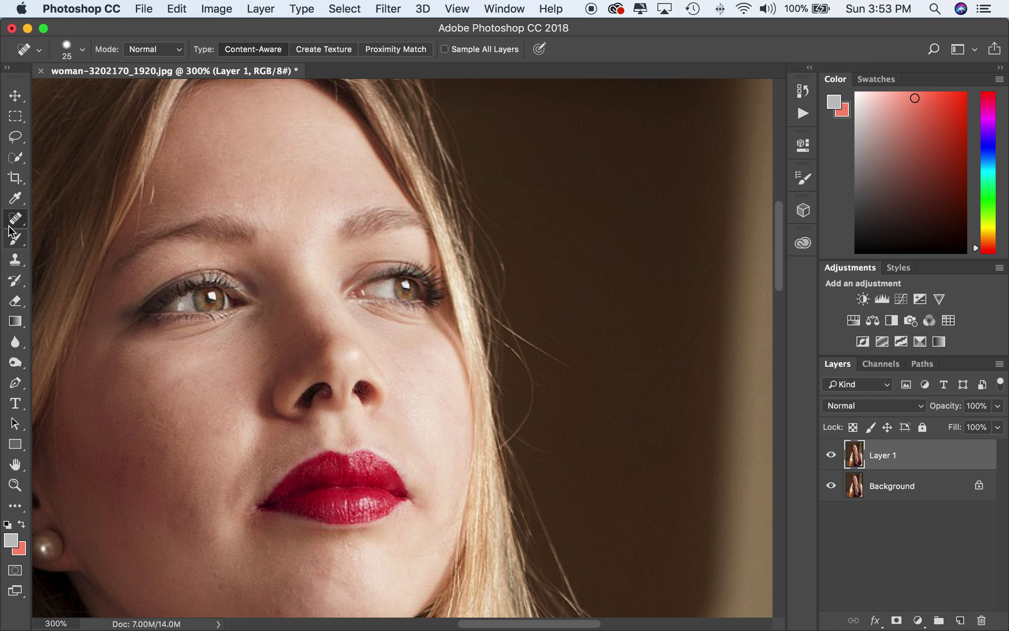
- Switch to the Clone Stamp tool and set its brush size to 150 px
left_click(15, 261)
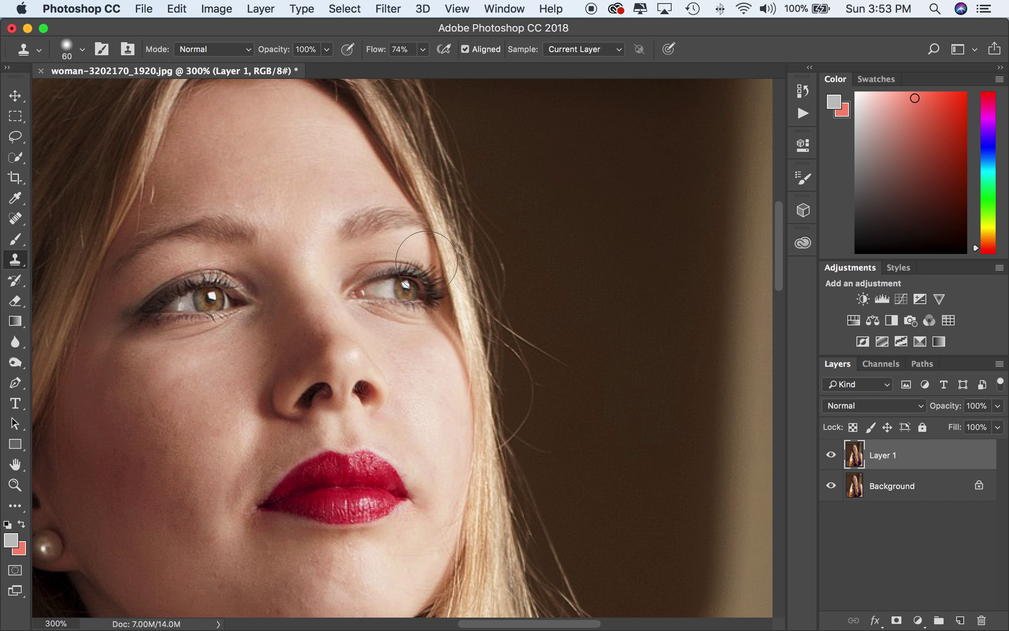
scroll(612, 269, "down", 2)
scroll(611, 269, "left", 3)
scroll(655, 269, "up", 2)
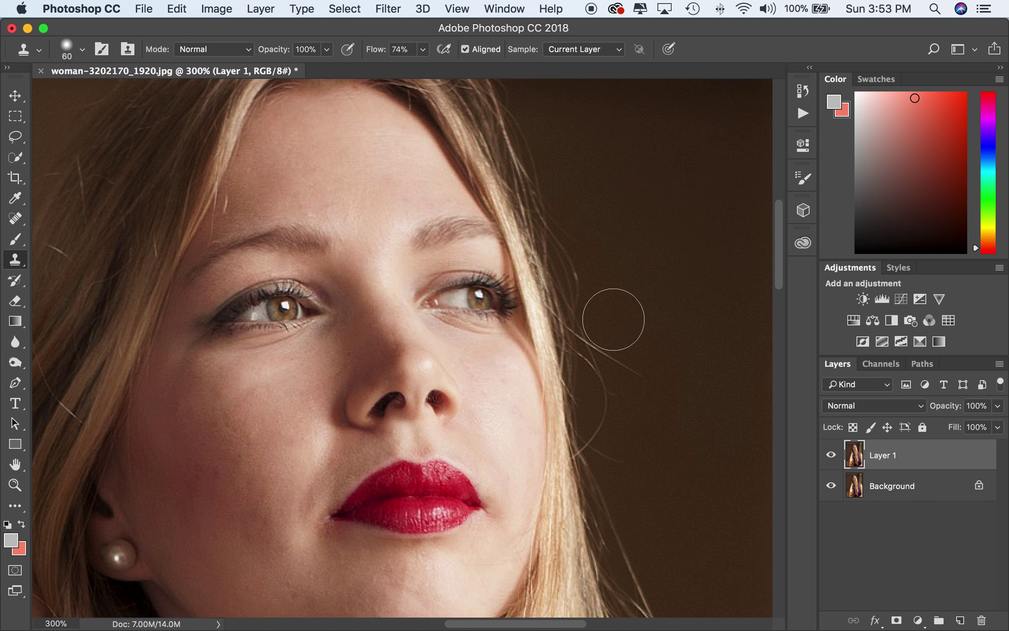
key("bracketright")
key("bracketright")
key("bracketright")
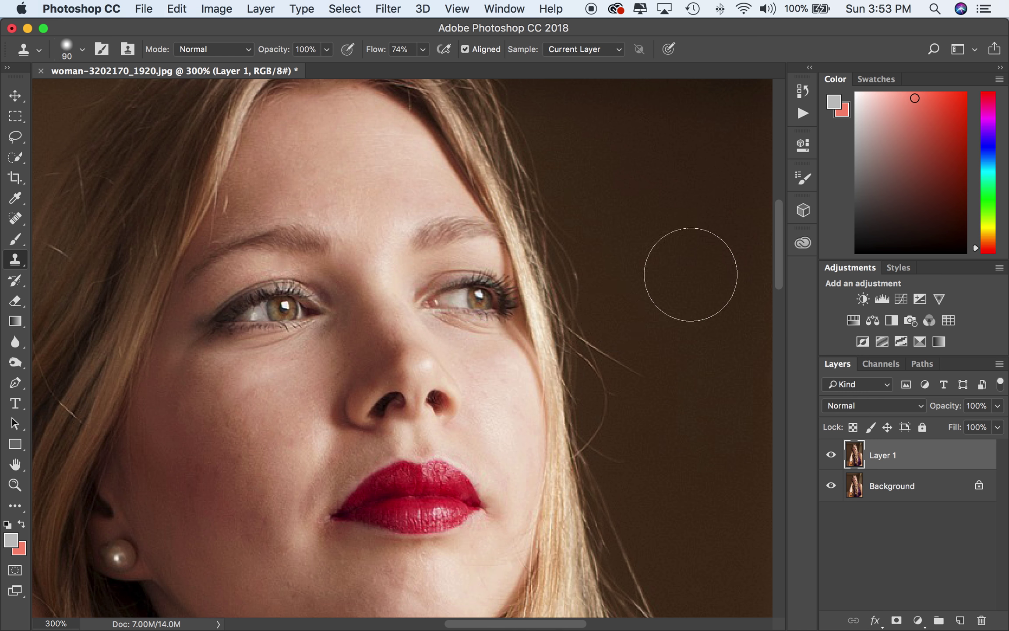
key("bracketright")
key("bracketright")
key("bracketleft")
key("bracketleft")
key("bracketleft")
key("bracketleft")
key("bracketright")
key("bracketright")
key("bracketright")
key("bracketright")
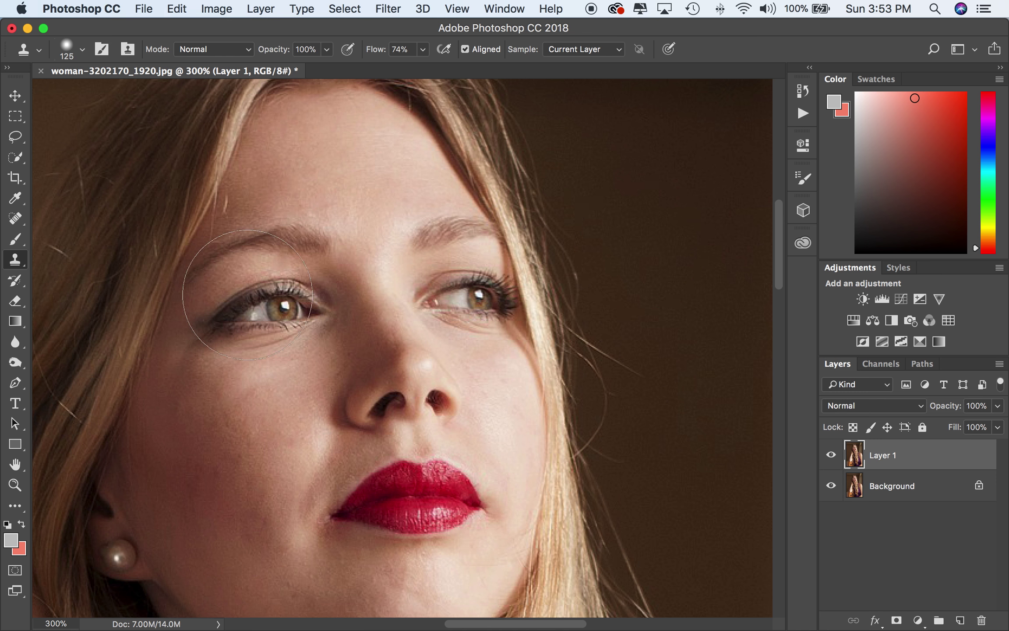
key("bracketright")
- Try cloning the eye onto the forehead and strands of hair onto the dark background with the 150 px Clone Stamp
key("alt")
left_click(273, 332, "alt")
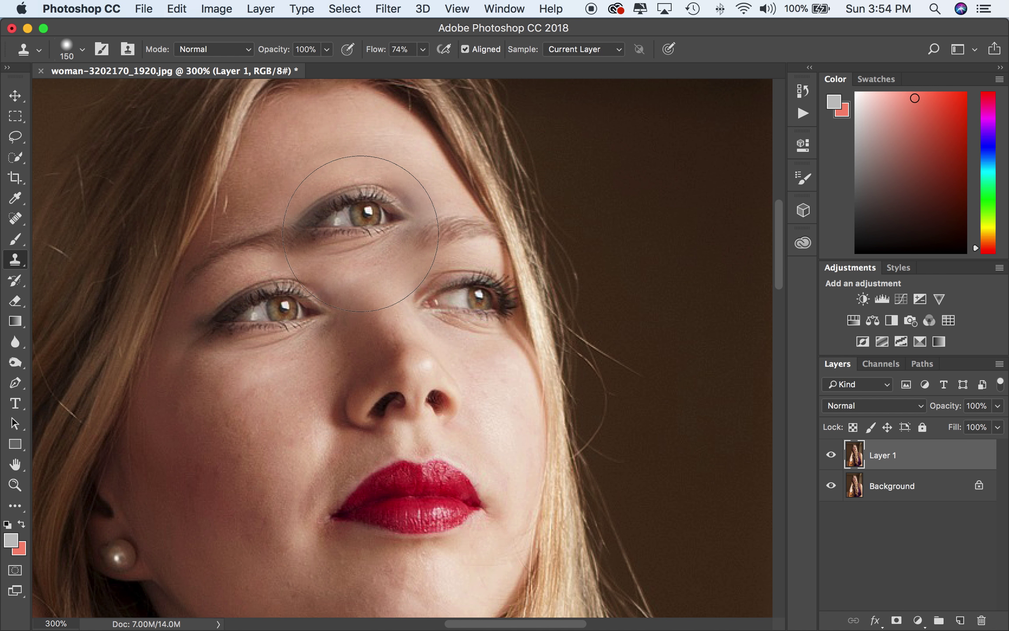
left_click(358, 175)
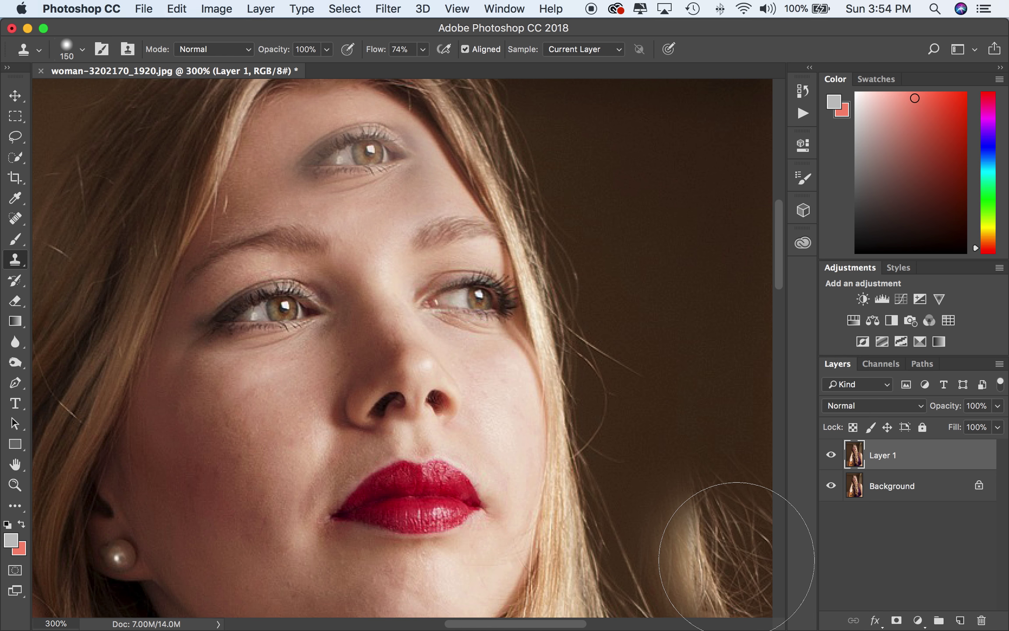
mouse_move(723, 419)
left_mouse_down()
mouse_move(734, 423)
mouse_move(725, 360)
mouse_move(679, 266)
left_mouse_up()
scroll(692, 269, "down", 5)
scroll(693, 269, "right", 2)
scroll(693, 269, "up", 4)
scroll(693, 269, "left", 3)
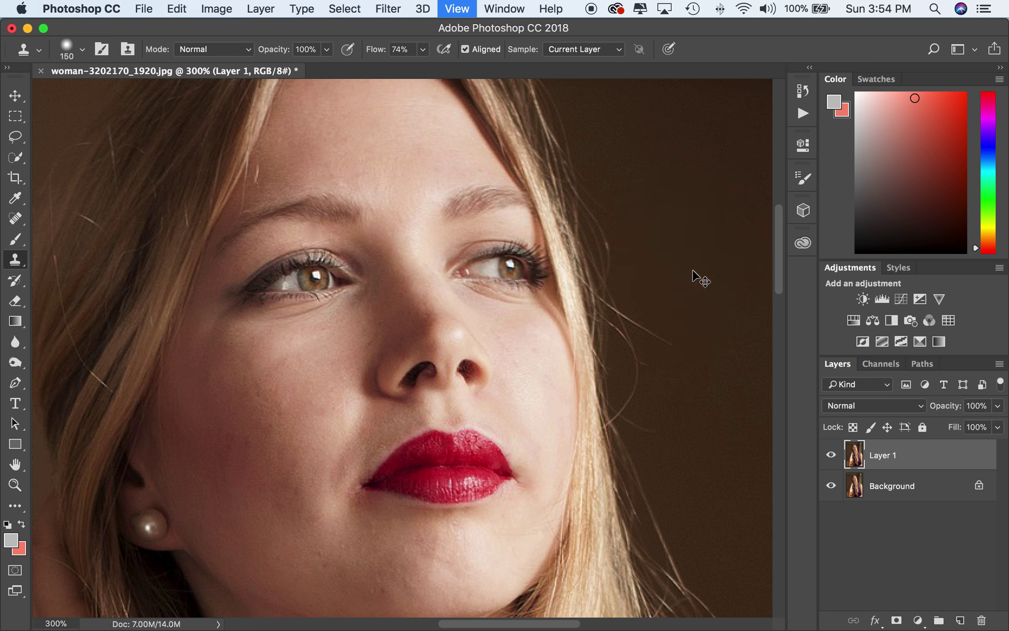
- Try cloning hair onto the dark background with a smaller Clone Stamp brush of 80 px, and undo it
scroll(692, 269, "up", 1)
scroll(692, 268, "down", 4)
scroll(693, 269, "right", 1)
key("bracketleft")
key("bracketleft")
key("bracketleft")
key("bracketleft")
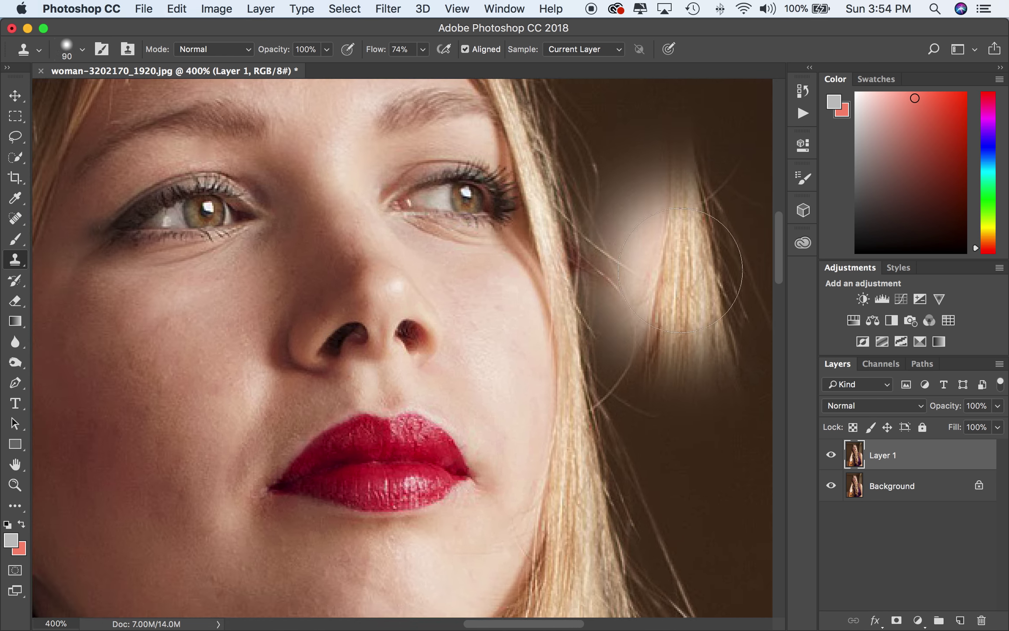
scroll(699, 207, "right", 3)
scroll(699, 207, "right", 3)
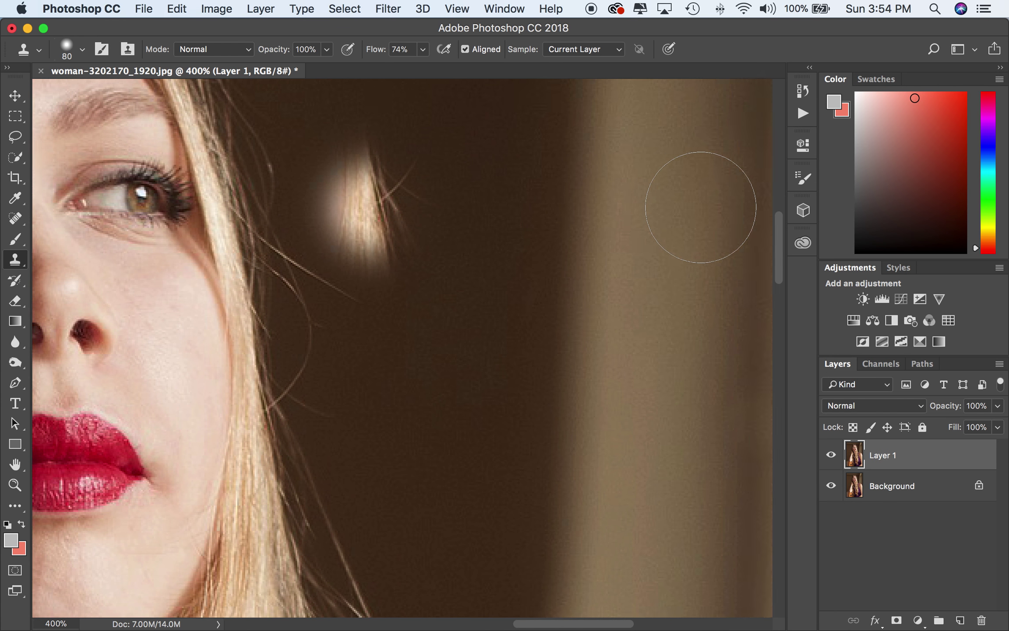
key("super+z")
- Try cloning onto the dark background beside the hair with a 35 px Clone Stamp brush, and undo it
key("bracketleft")
key("bracketleft")
key("bracketleft")
key("bracketleft")
key("bracketleft")
key("bracketleft")
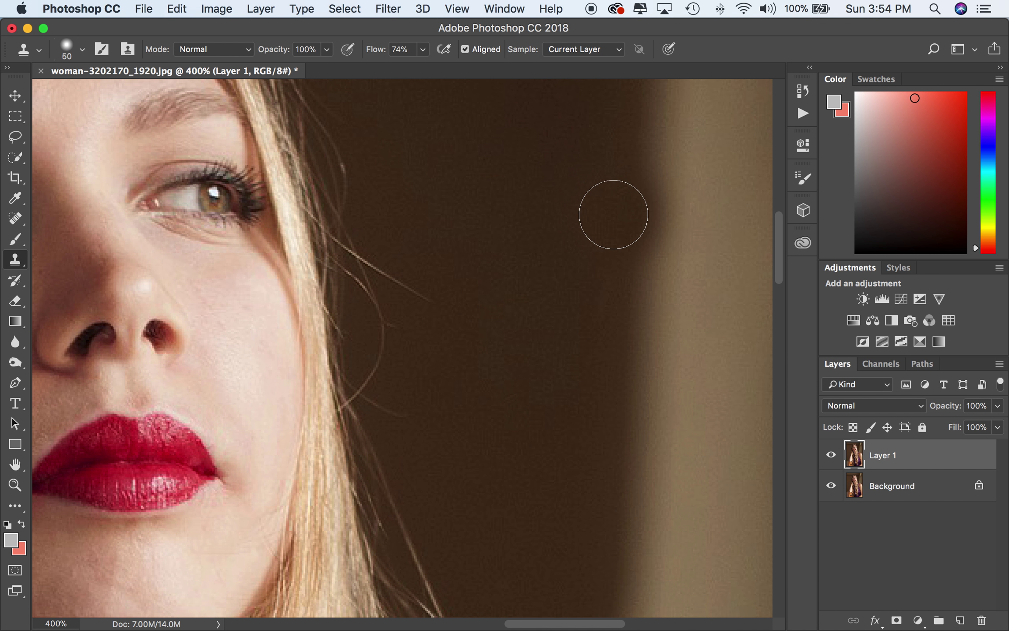
left_click(461, 193)
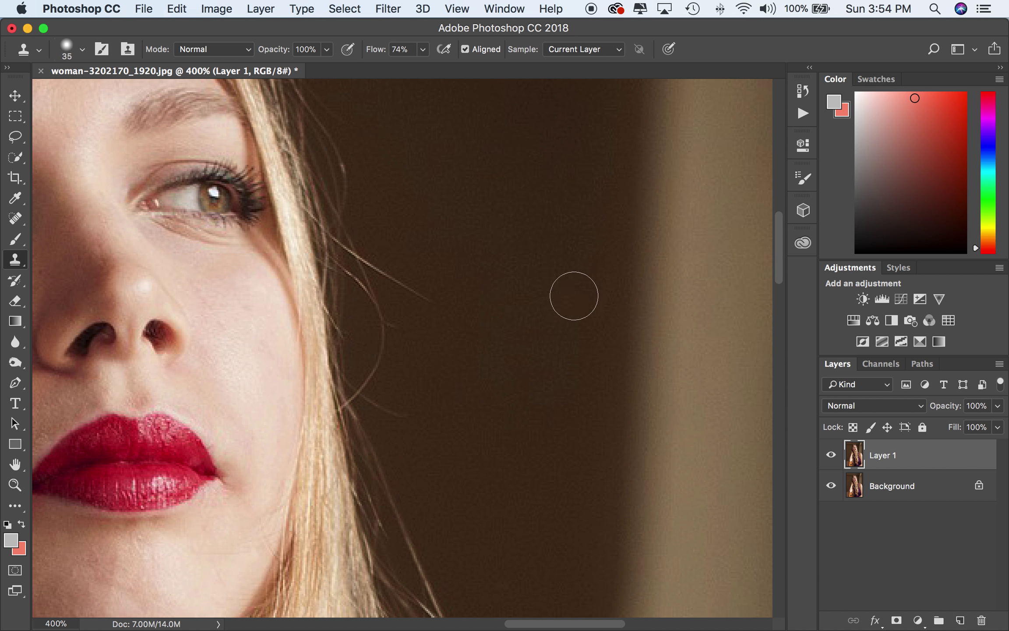
left_click(460, 199)
key("super+z")
- Reduce the Clone Stamp brush to 20 px and clone dark background over the stray hairs sticking out beside the nose and lips
key("bracketleft")
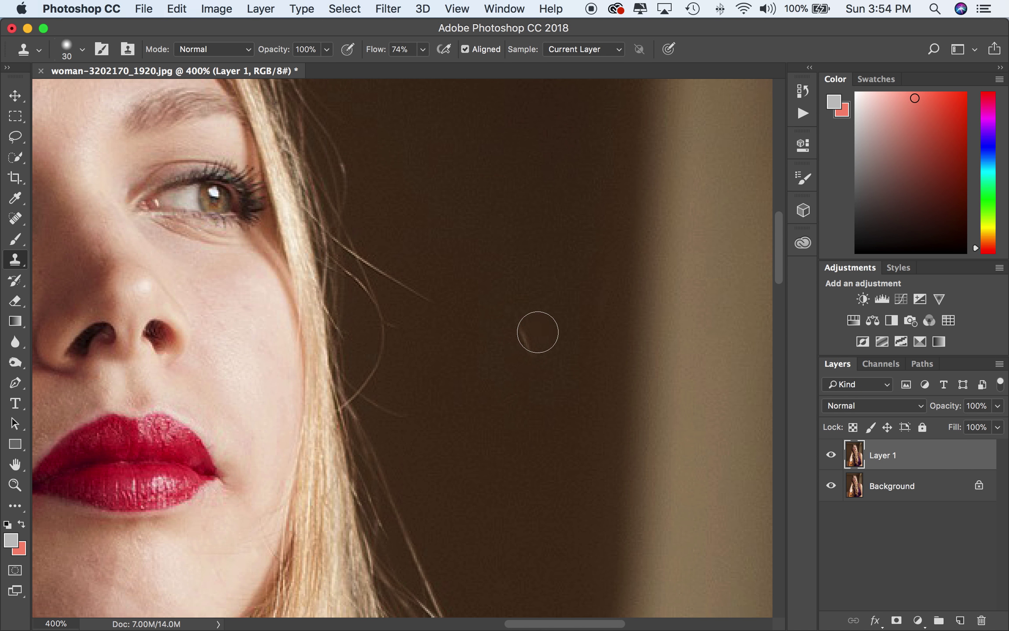
key("bracketleft")
key("bracketleft")
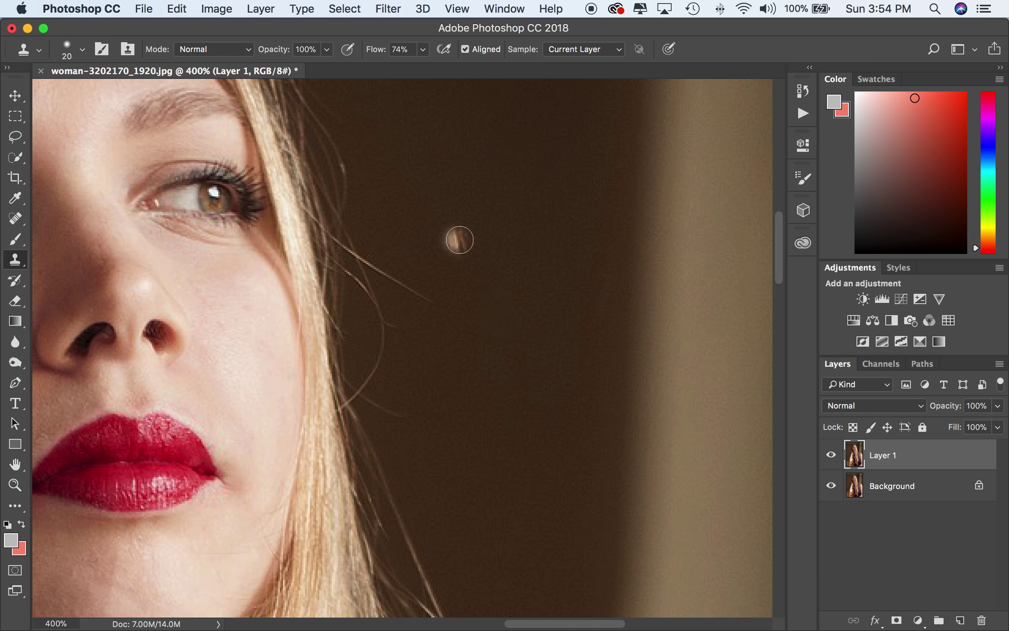
key("alt")
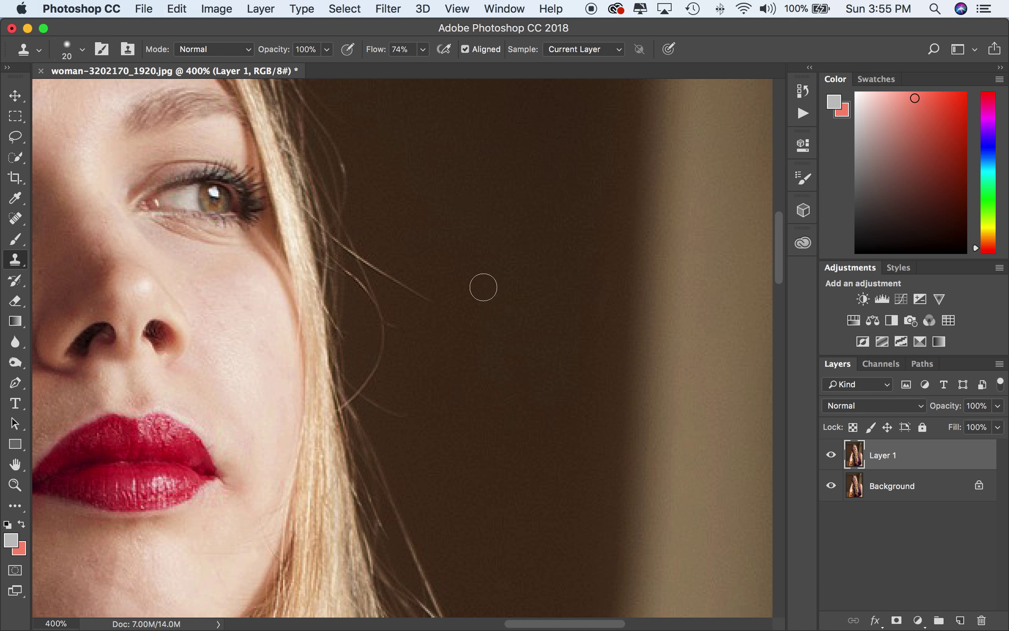
mouse_move(440, 299)
left_mouse_down()
mouse_move(372, 251)
mouse_move(402, 275)
mouse_move(383, 274)
mouse_move(370, 257)
mouse_move(444, 291)
left_mouse_up()
mouse_move(443, 409)
left_mouse_down()
mouse_move(447, 400)
mouse_move(436, 406)
mouse_move(471, 414)
mouse_move(437, 415)
left_mouse_up()
mouse_move(443, 414)
left_mouse_down()
mouse_move(393, 415)
mouse_move(374, 402)
mouse_move(408, 405)
left_mouse_up()
mouse_move(356, 396)
left_mouse_down()
mouse_move(388, 332)
mouse_move(390, 347)
mouse_move(378, 303)
mouse_move(383, 310)
mouse_move(357, 279)
mouse_move(370, 308)
mouse_move(362, 373)
left_mouse_up()
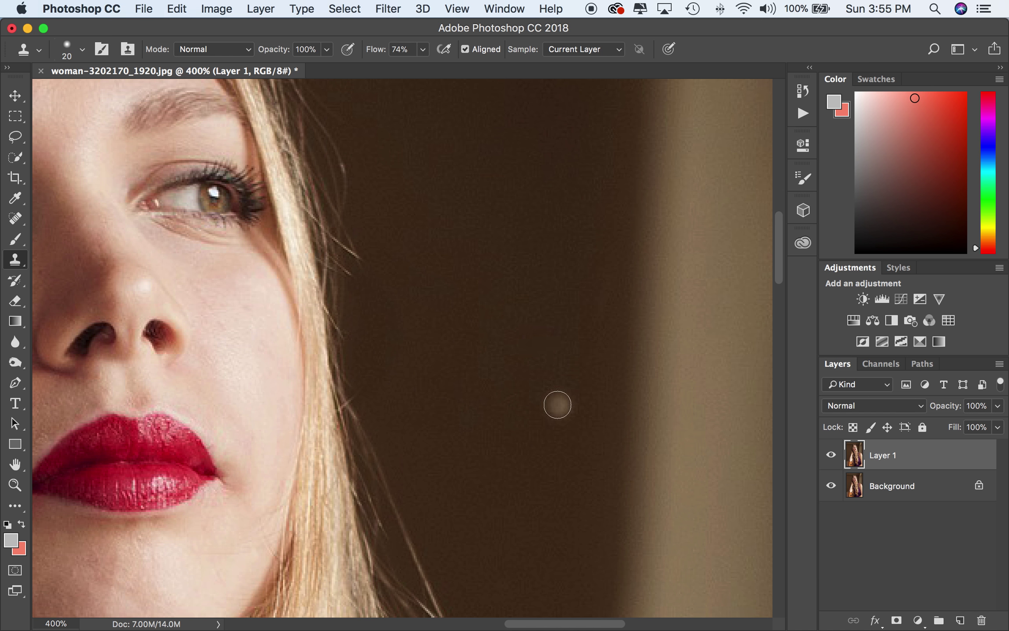
- Clone dark background over the remaining stray hair at the hair's outer edge, level with the lips
key("super+minus")
key("super+minus")
key("super+minus")
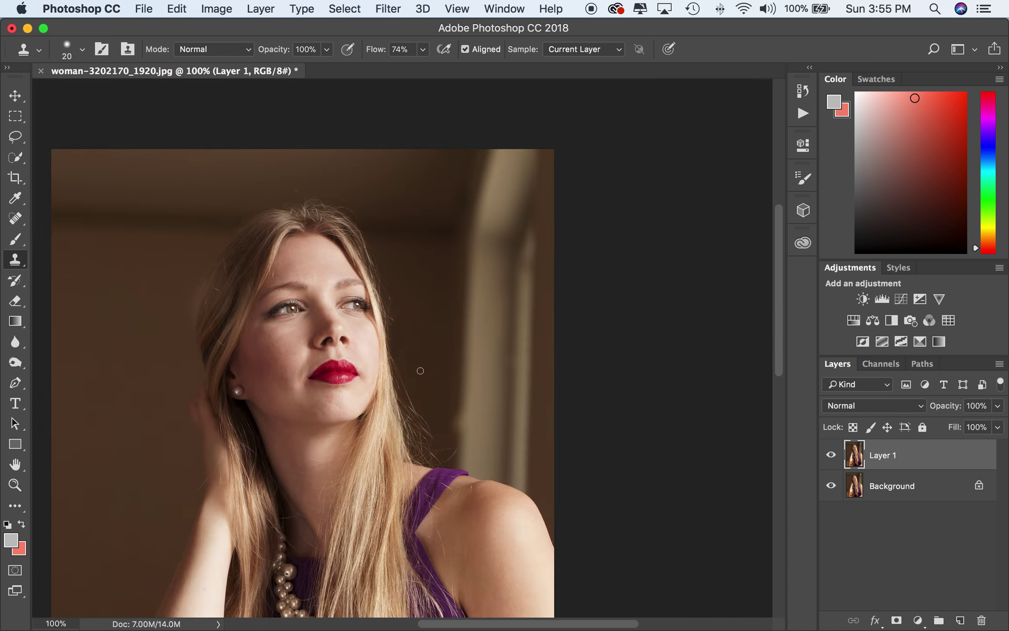
key("super+plus")
key("super+plus")
key("super+plus")
key("super+plus")
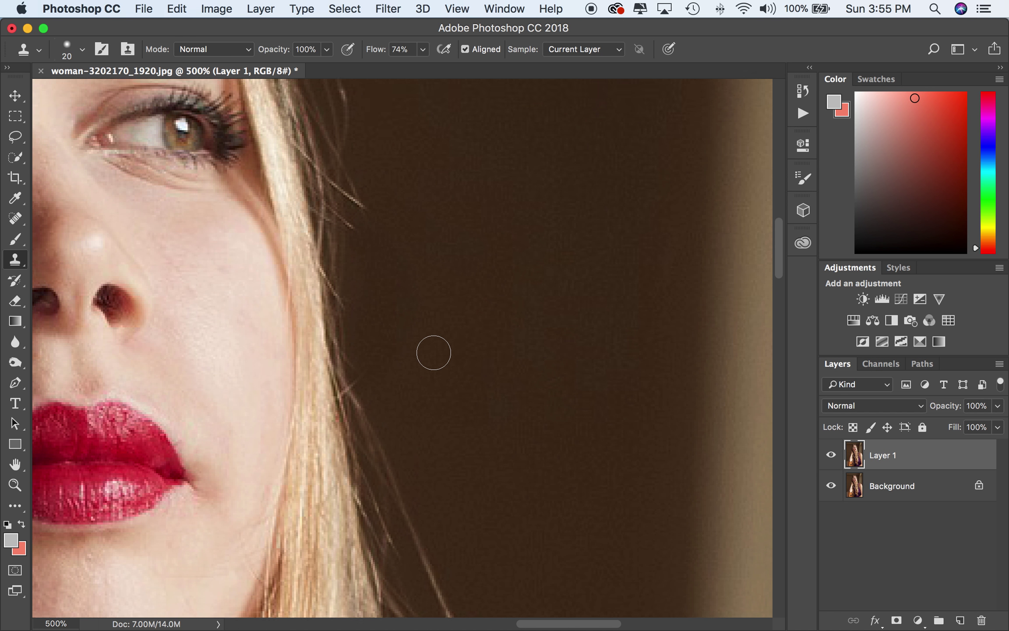
scroll(434, 353, "right", 1)
left_click_drag(349, 405, 347, 381)
- Sample the clean dark background and clone it over the long loose strand running from lip level down towards the shoulder
scroll(347, 430, "down", 8)
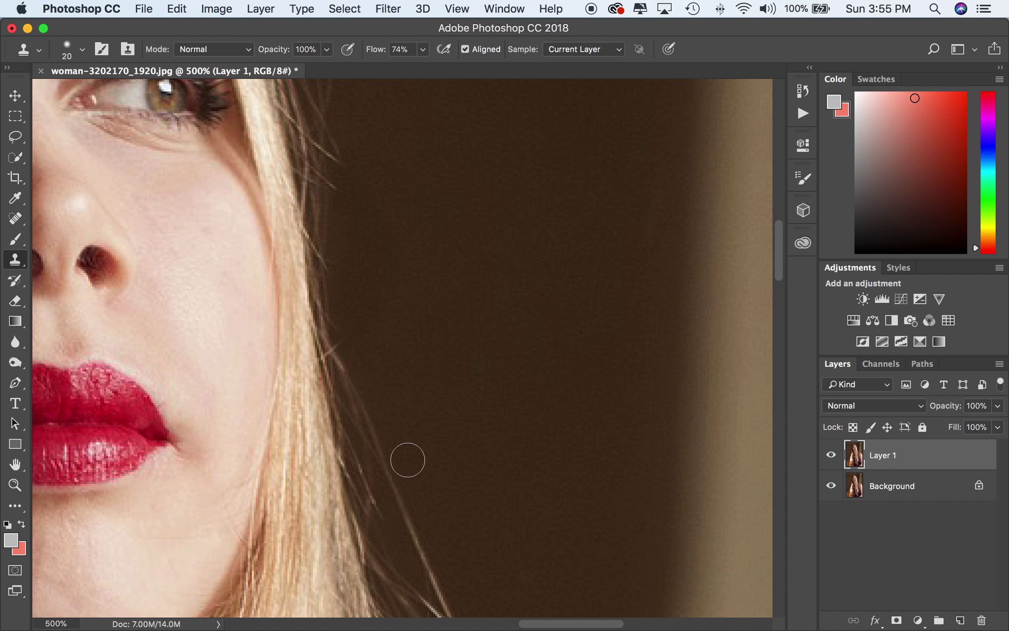
scroll(405, 459, "right", 5)
scroll(404, 458, "left", 5)
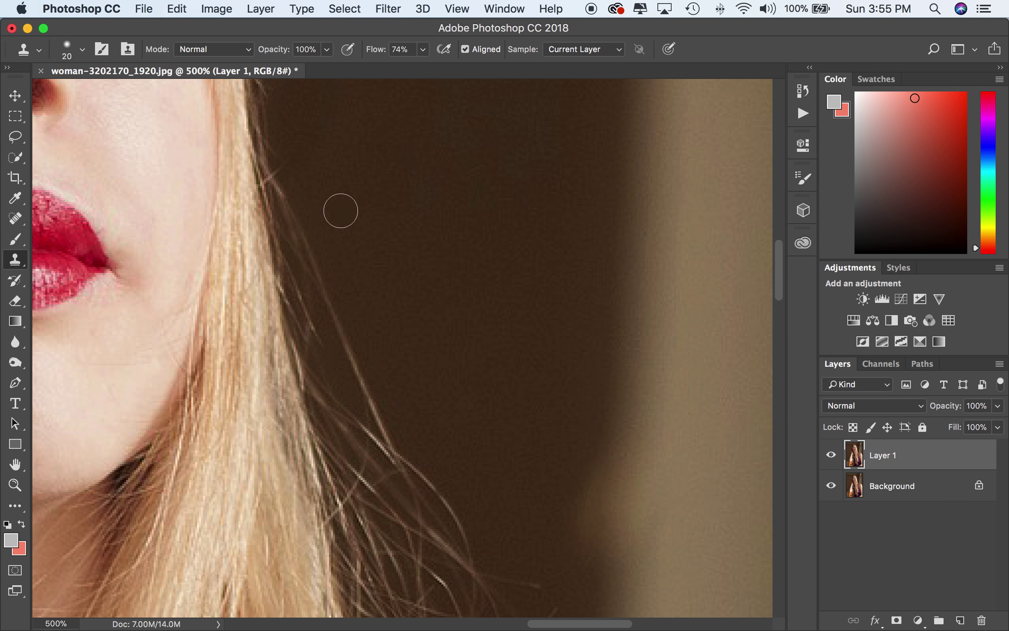
left_click(337, 211, "alt")
left_click_drag(291, 211, 390, 424)
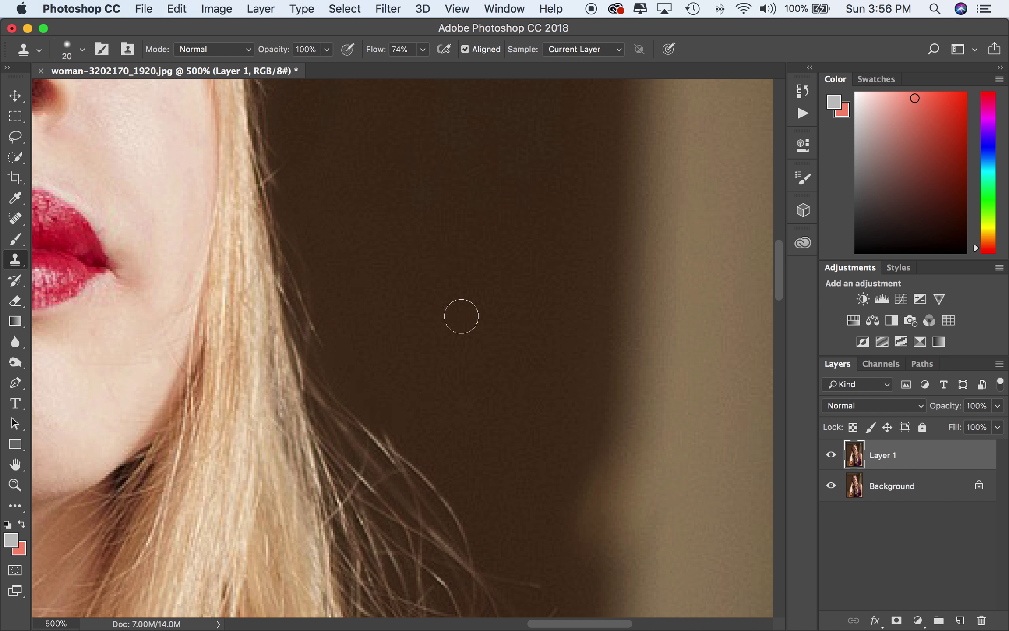
- Sample the background above the head and clone it over the isolated hair fragment above the crown
scroll(462, 314, "down", 8)
scroll(461, 316, "up", 5)
key("super+minus")
key("super+minus")
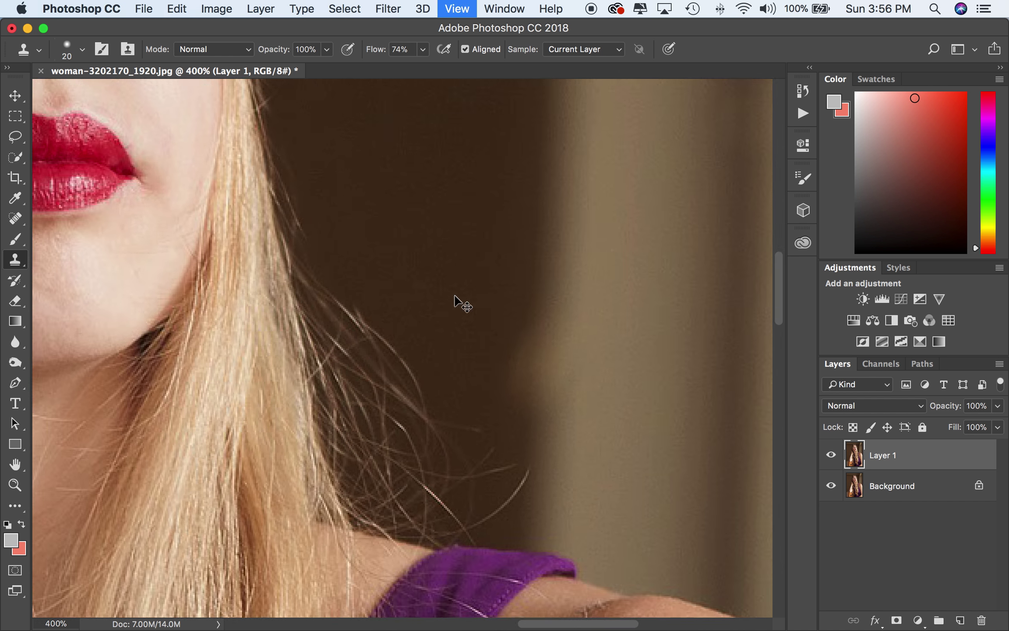
key("super+minus")
scroll(493, 252, "up", 10)
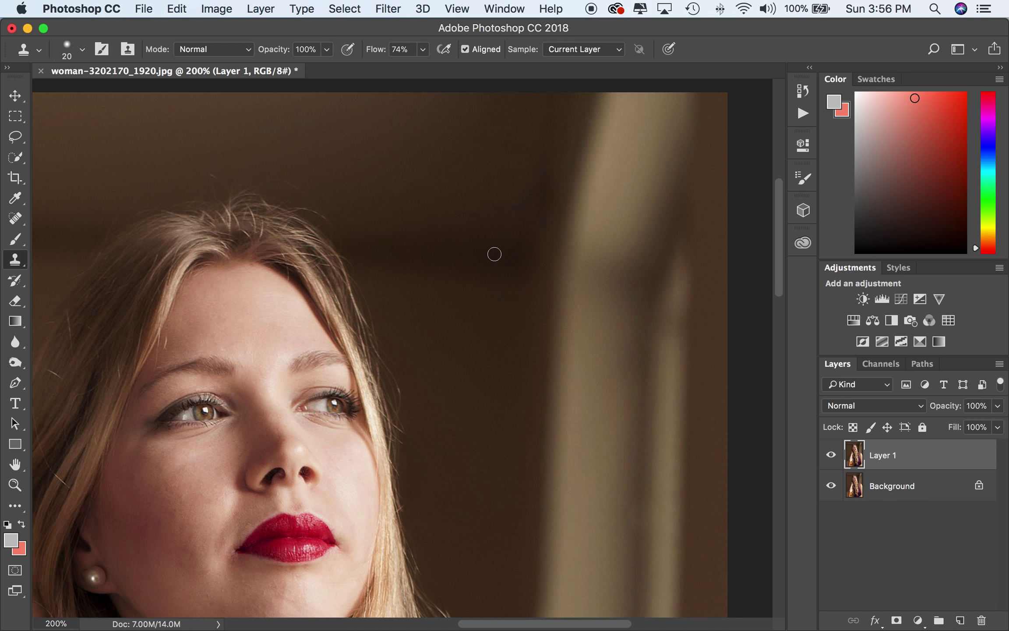
scroll(494, 254, "left", 3)
key("super+plus")
key("super+plus")
key("super+plus")
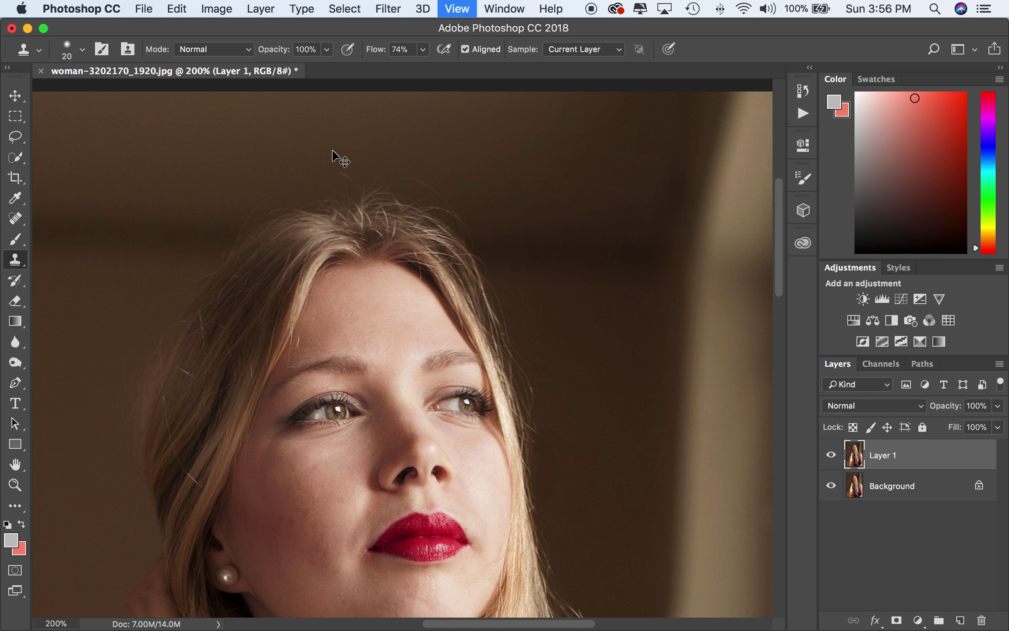
scroll(332, 151, "up", 3)
scroll(333, 150, "down", 2)
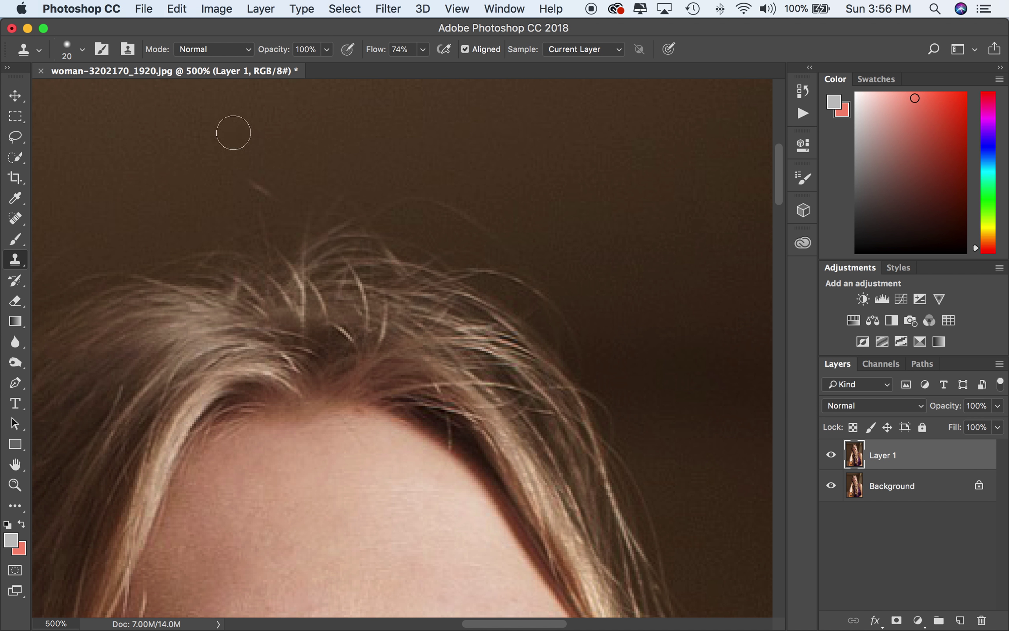
left_click(205, 128, "alt")
left_click(263, 188)
- Sample the background above the crown and clone it over the thin arched flyaway hairs on top of the head
right_click(443, 136)
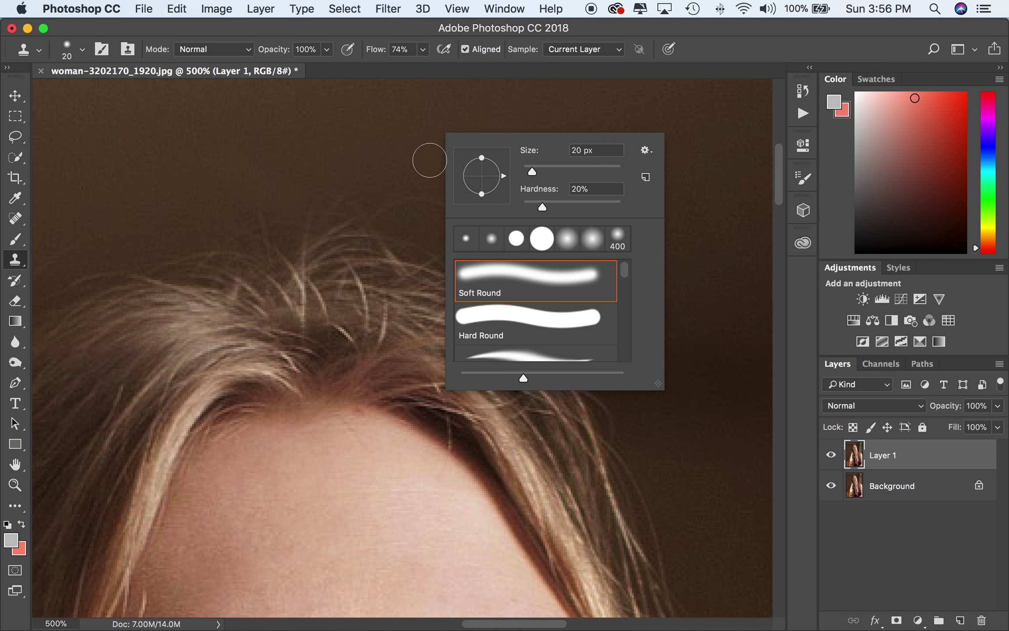
left_click(408, 155)
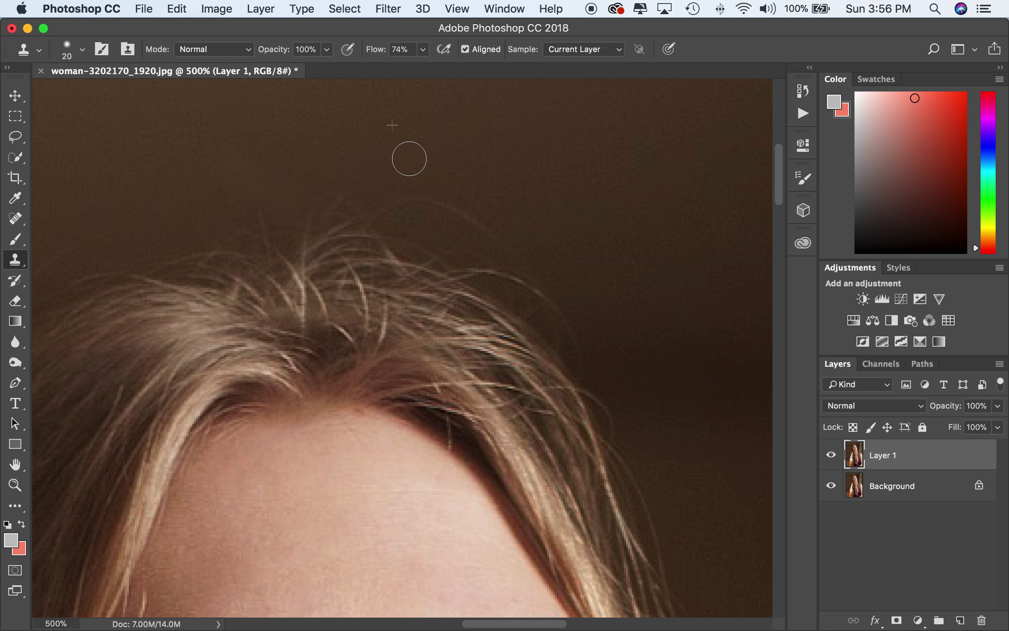
left_click(428, 134, "alt")
mouse_move(383, 207)
left_mouse_down()
mouse_move(425, 200)
mouse_move(465, 224)
left_mouse_up()
- Examine the retouched hair edges, face, neck and shoulder at 200% and 300% zoom
key("super+minus")
key("super+minus")
key("super+minus")
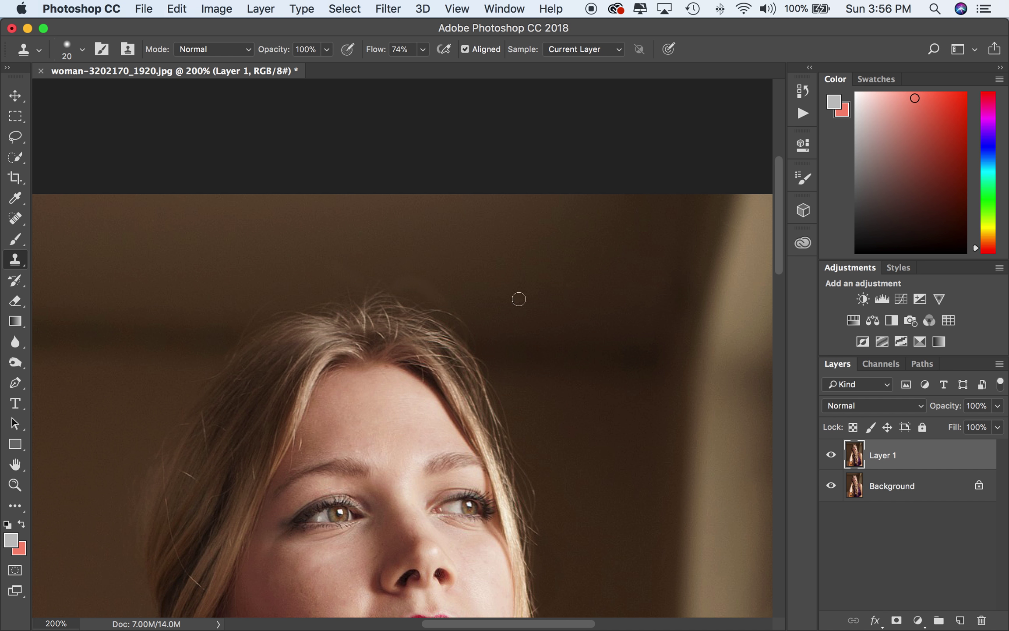
scroll(519, 298, "down", 5)
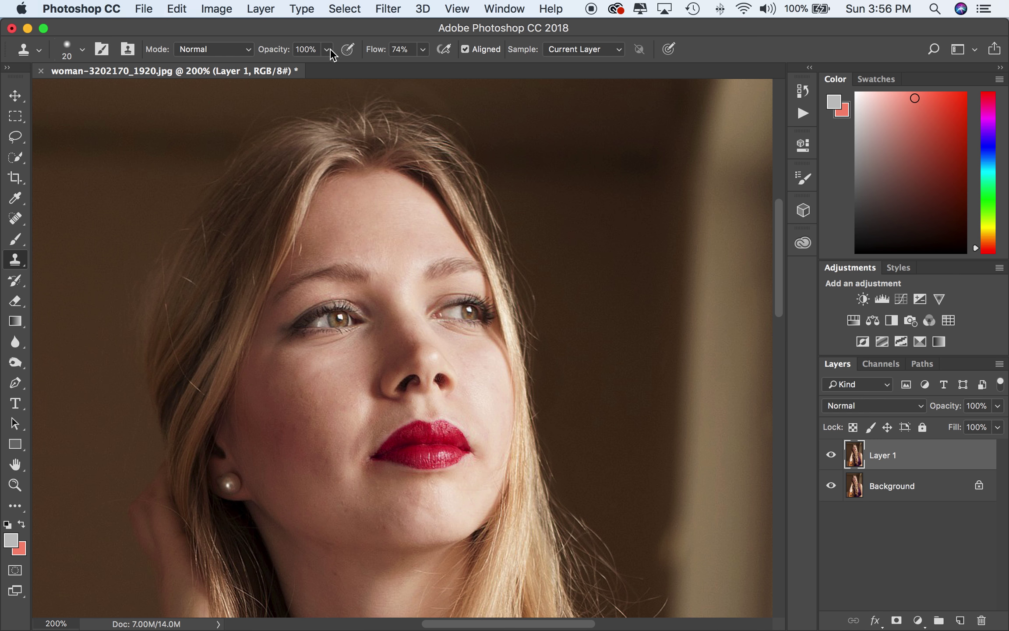
scroll(463, 202, "down", 6)
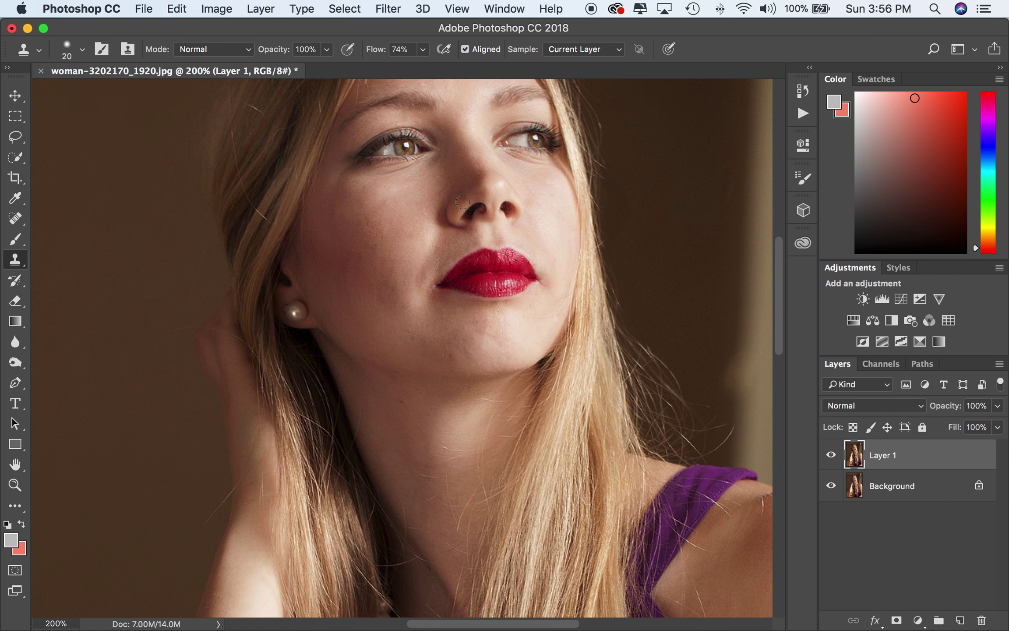
scroll(463, 201, "left", 3)
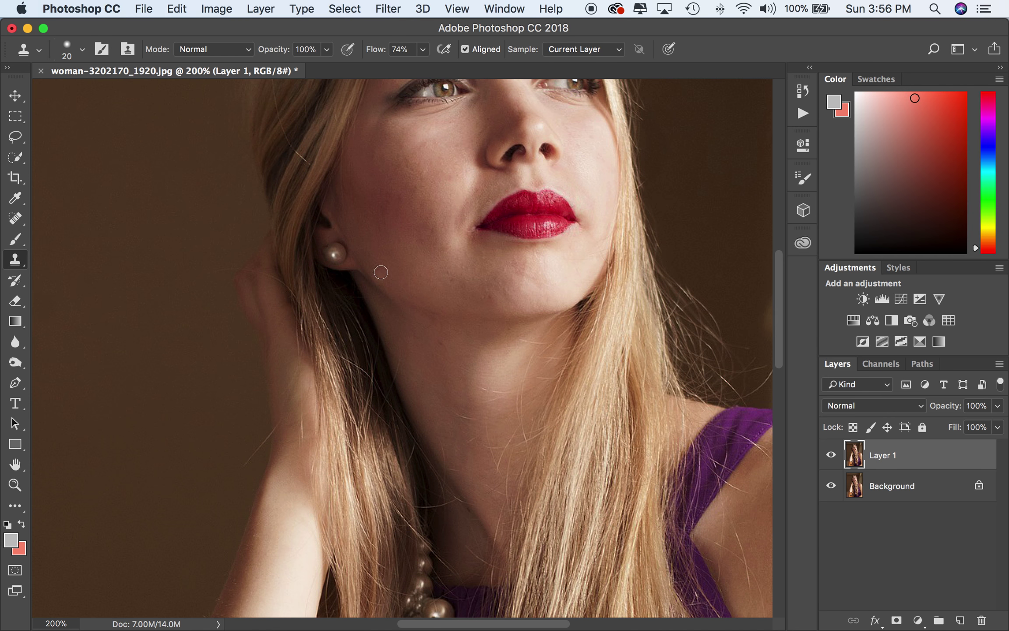
scroll(381, 272, "up", 6)
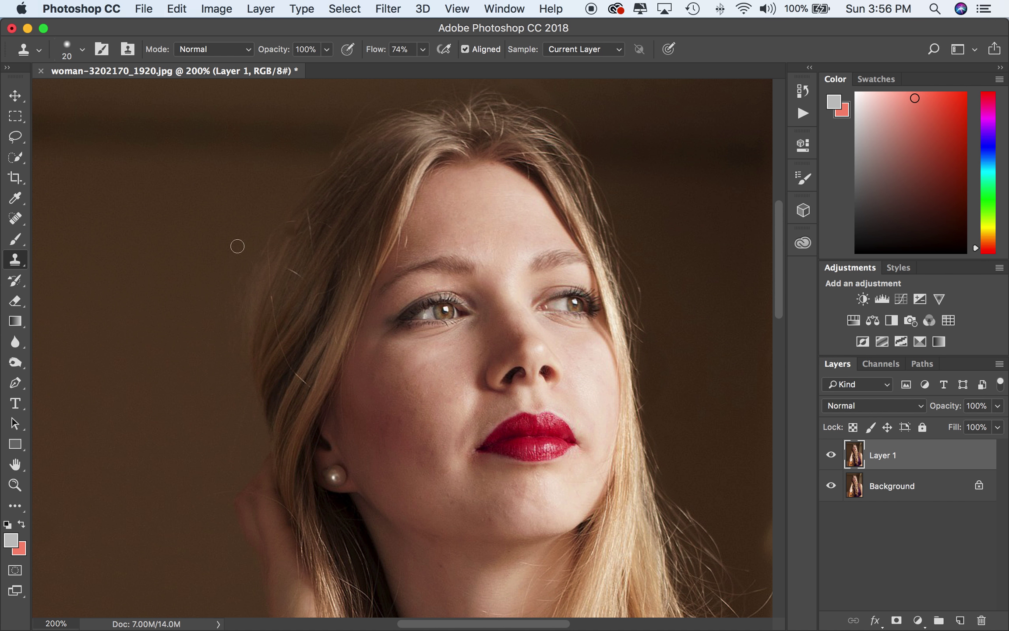
scroll(695, 406, "right", 1)
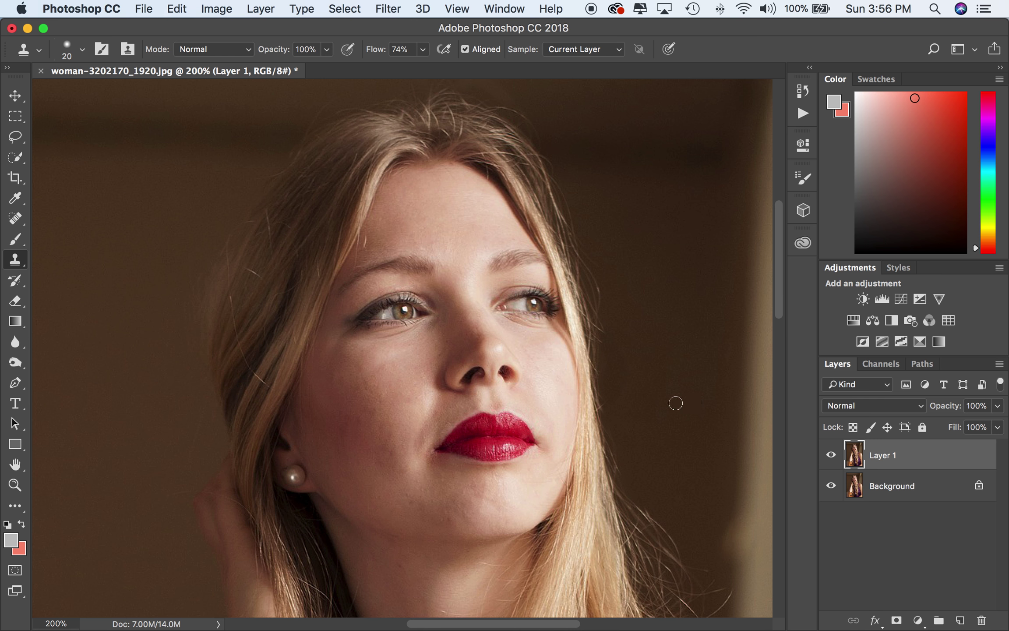
scroll(675, 408, "down", 10)
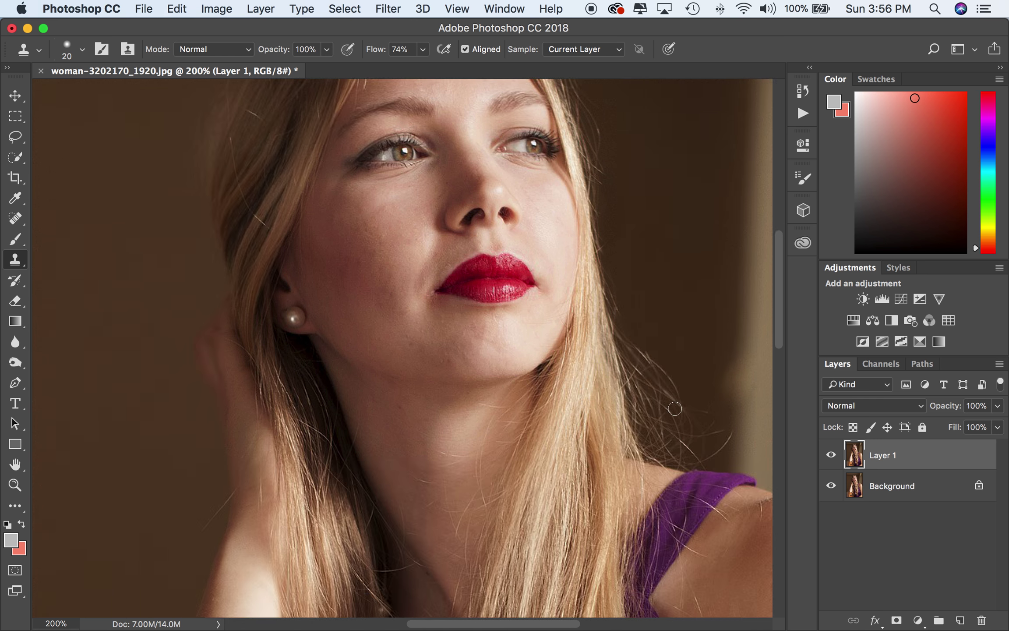
scroll(674, 408, "right", 5)
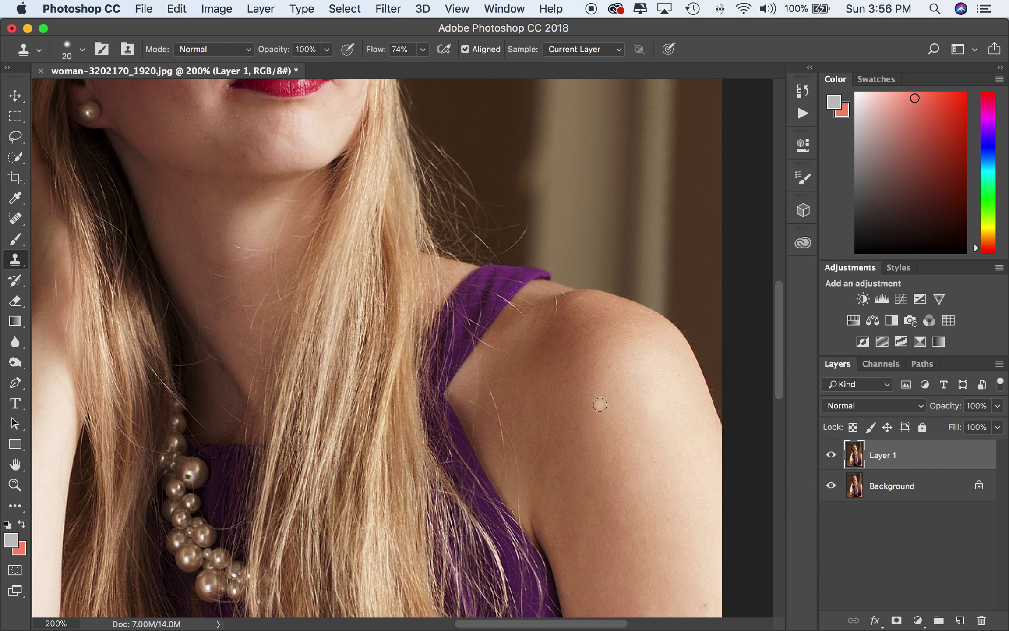
scroll(600, 405, "up", 10)
scroll(601, 404, "left", 3)
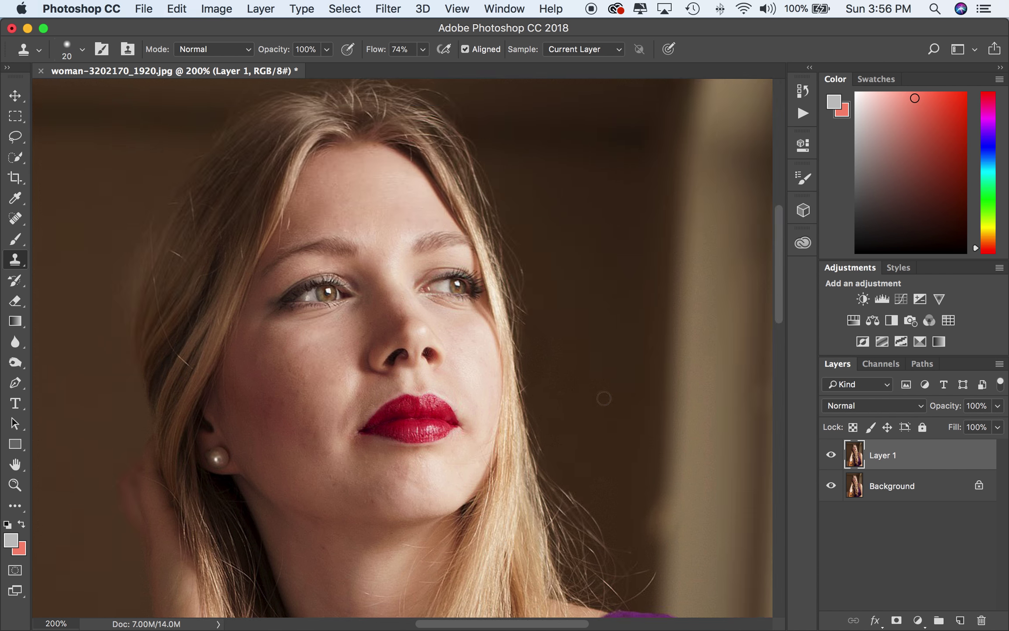
scroll(603, 398, "right", 1)
scroll(604, 398, "up", 1)
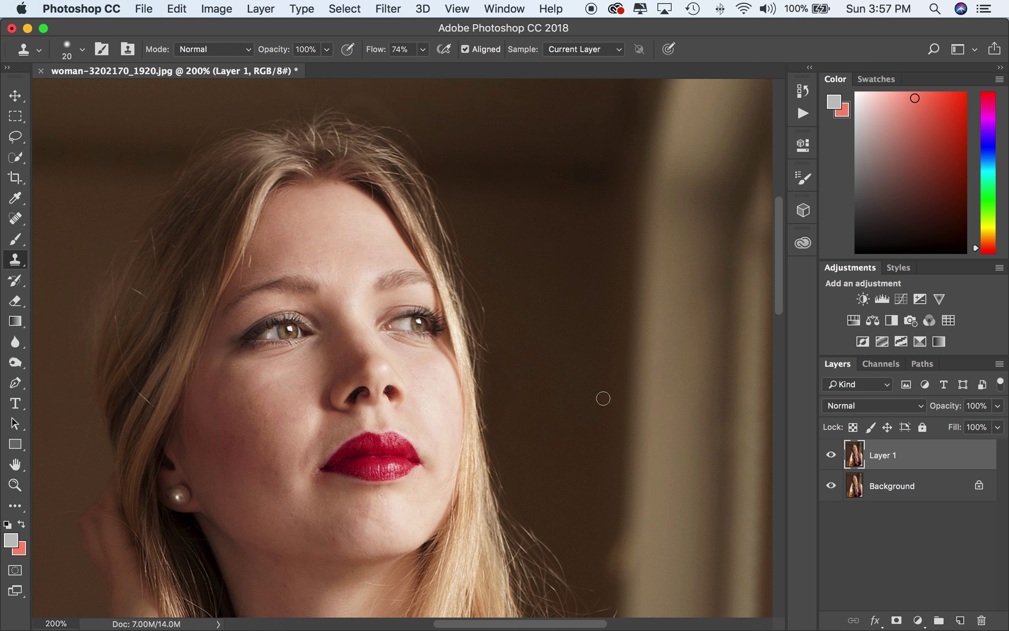
scroll(555, 365, "left", 3)
scroll(615, 336, "right", 1)
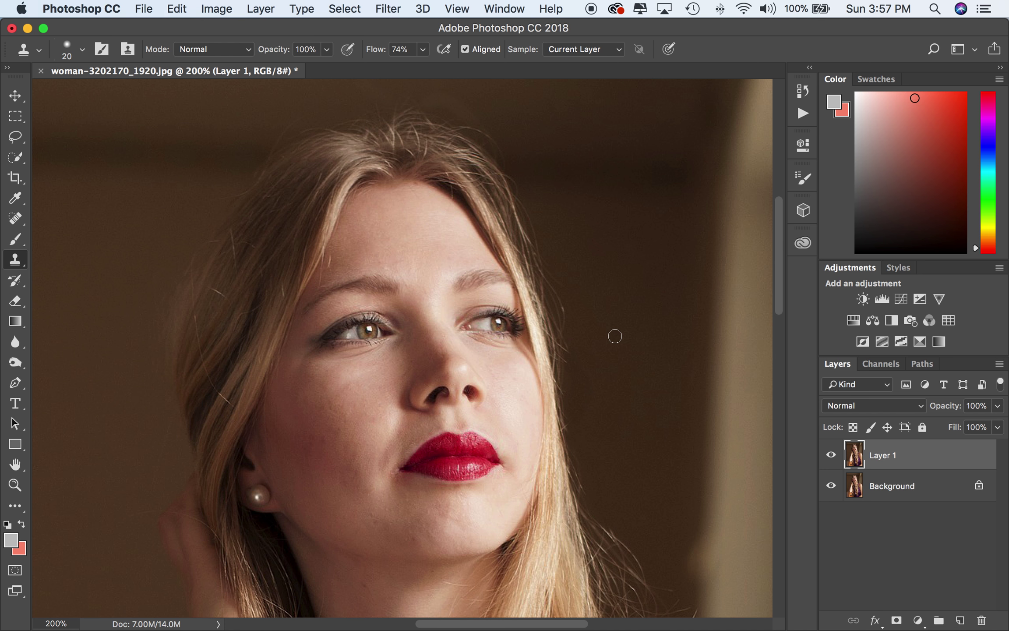
key("super+equal")
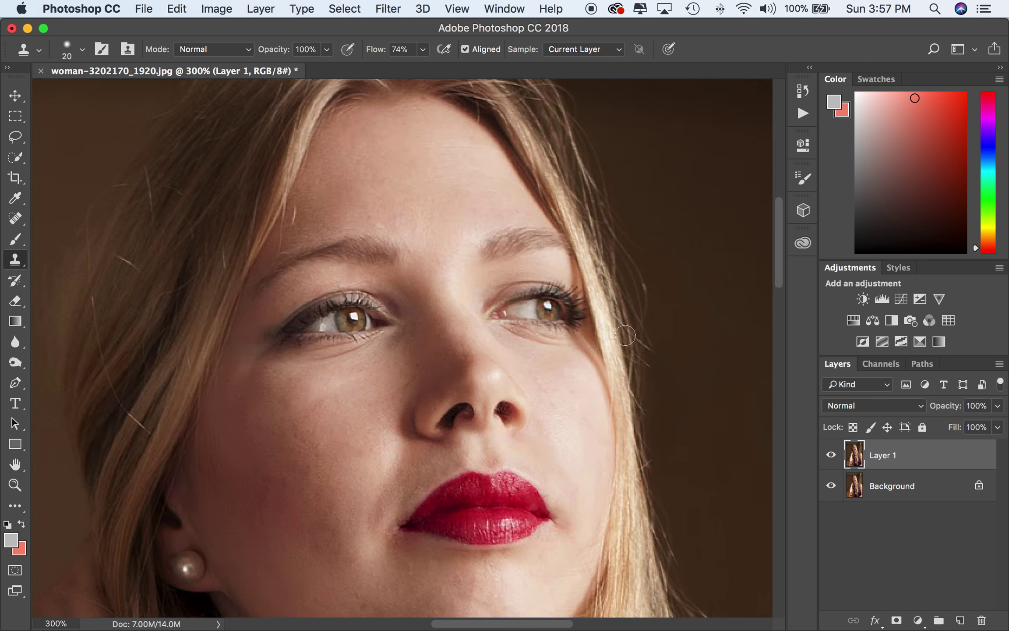
scroll(643, 344, "down", 1)
scroll(673, 343, "down", 1)
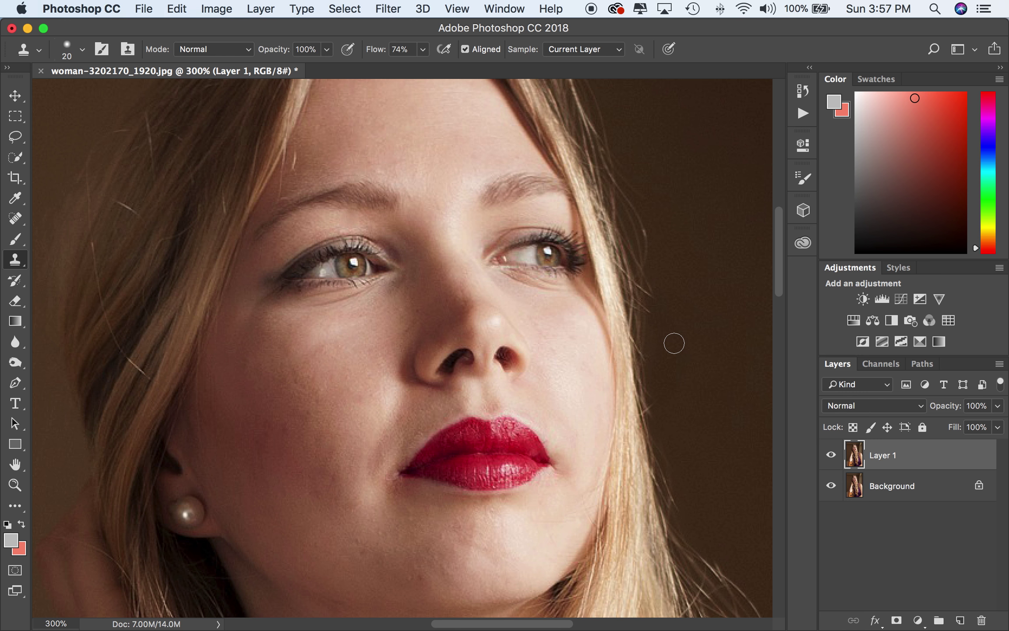
- Switch to the Burn tool for work on the face
left_click(19, 363)
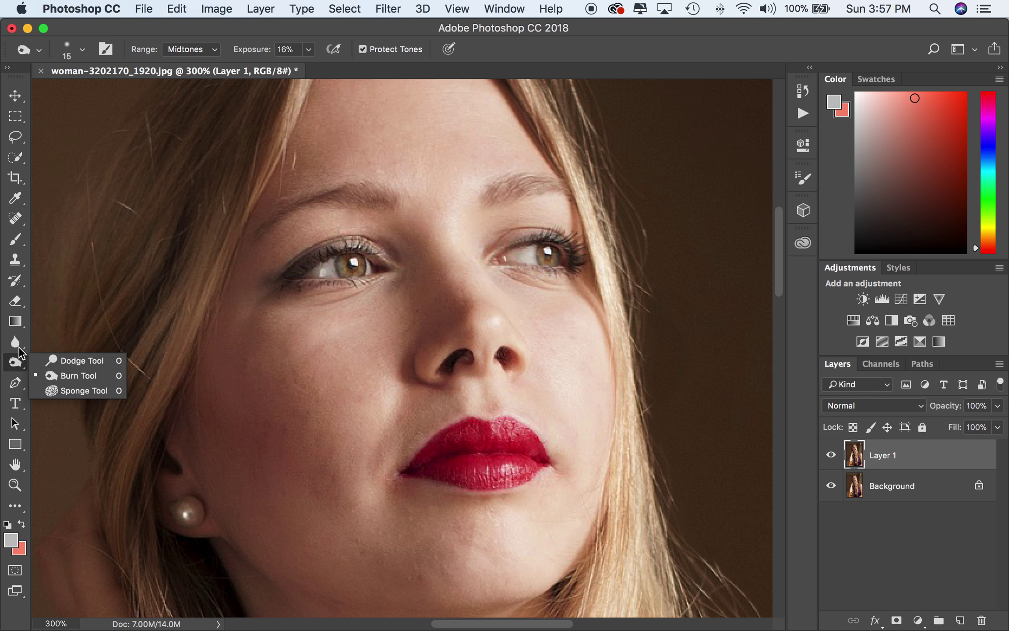
left_click(17, 363)
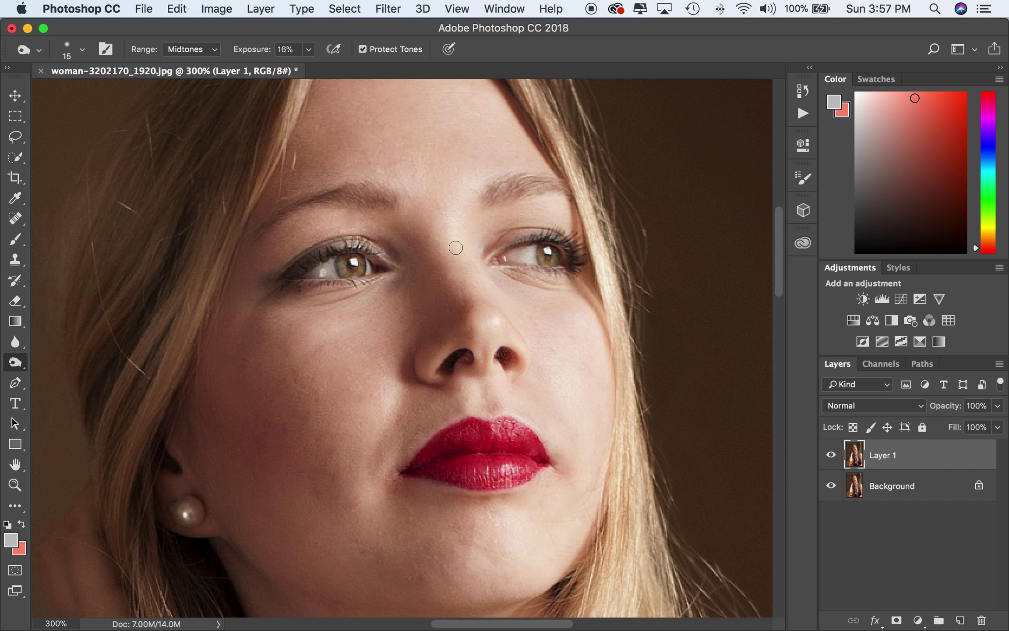
scroll(457, 248, "right", 2)
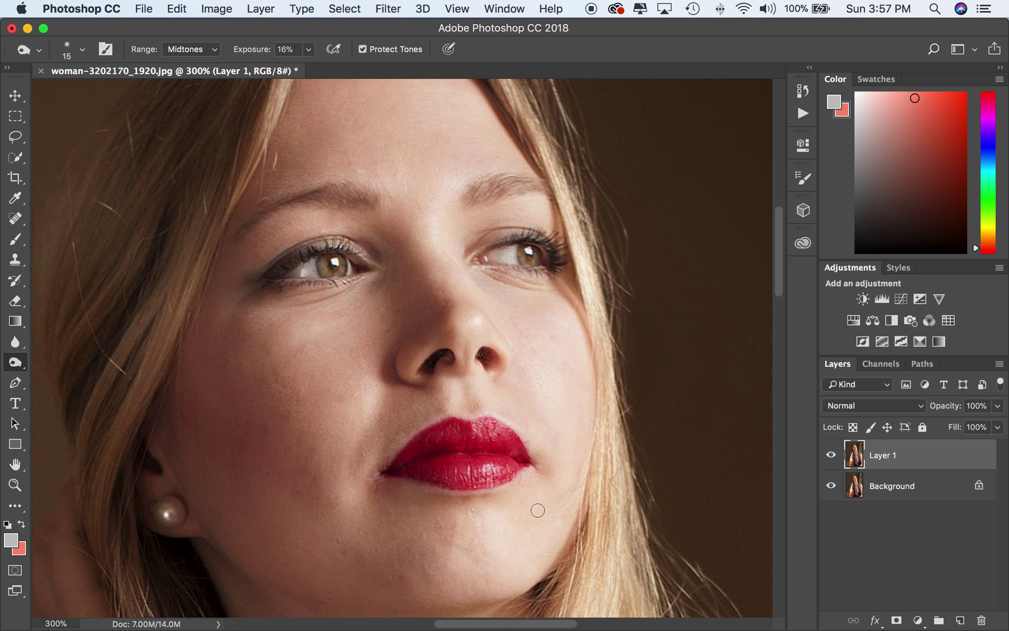
- Set the Burn tool to a brush size of 35 and an exposure of 18%
scroll(412, 400, "up", 2)
scroll(412, 400, "up", 2)
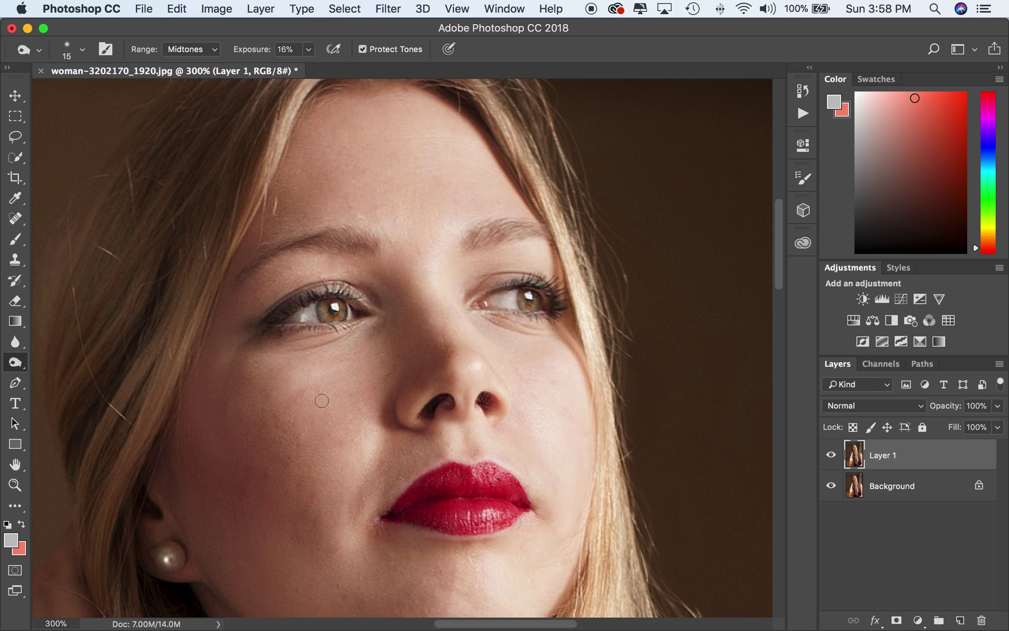
key("bracketright")
key("bracketright")
key("bracketright")
key("bracketright")
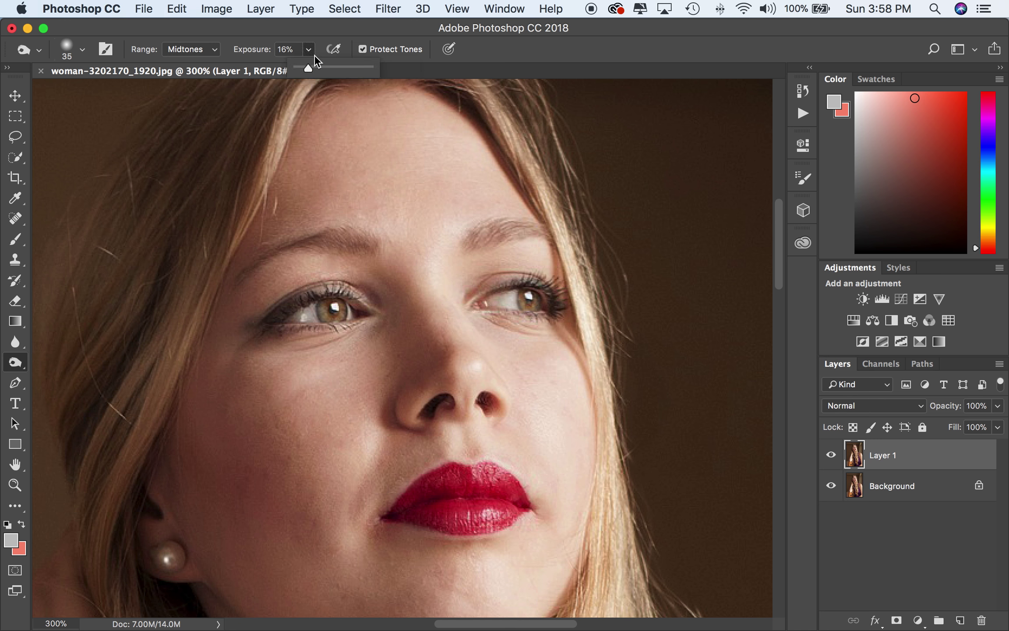
left_click(311, 50)
left_click(309, 49)
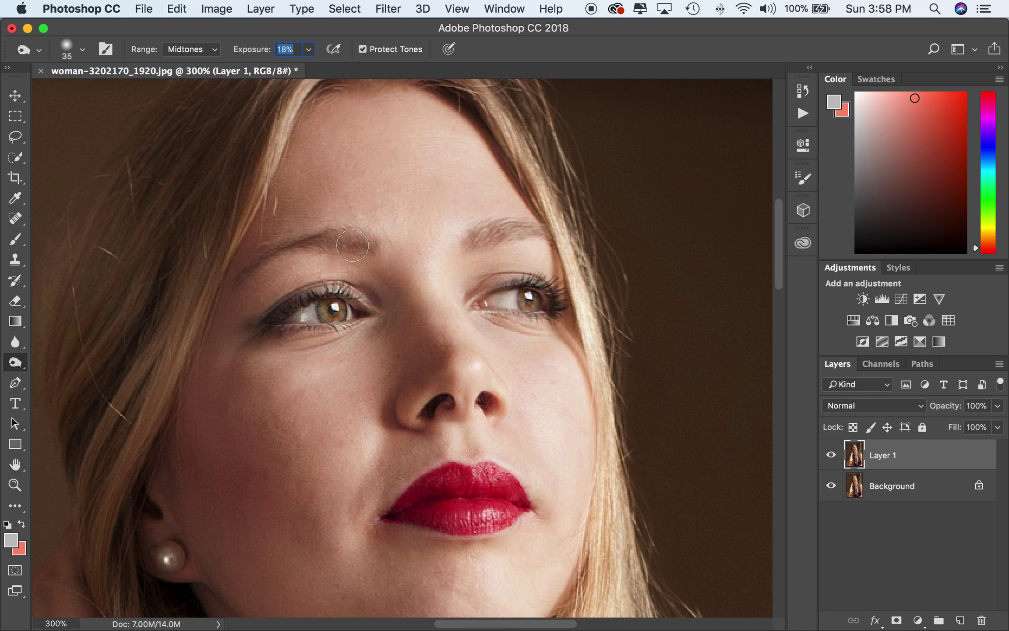
- Burn the eyebrow on the shadowed side of the face with a size 20 brush and compare before and after
key("super+plus")
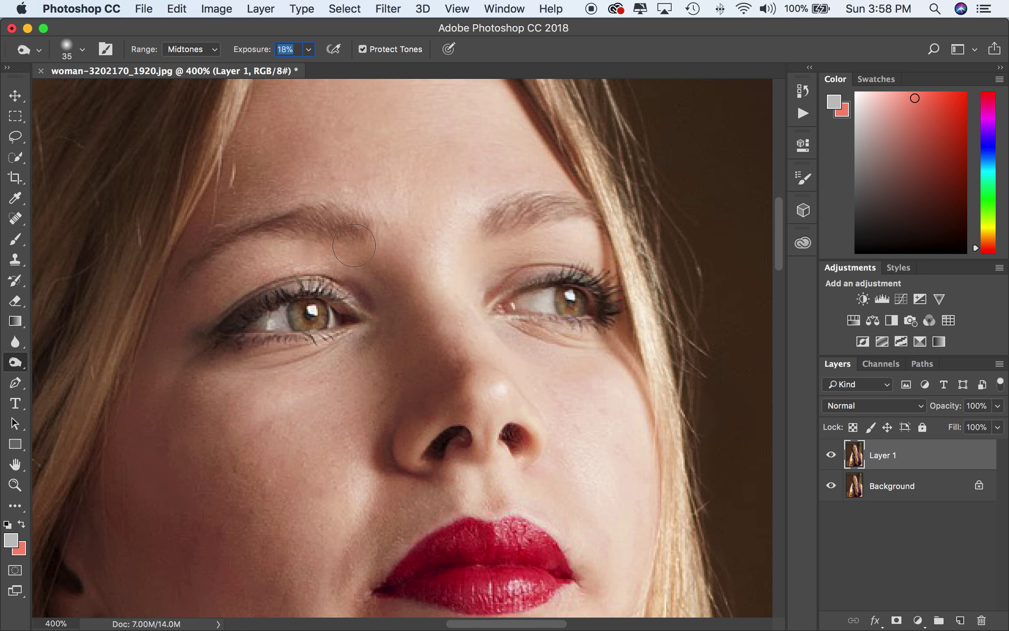
scroll(353, 245, "left", 3)
scroll(353, 246, "down", 3)
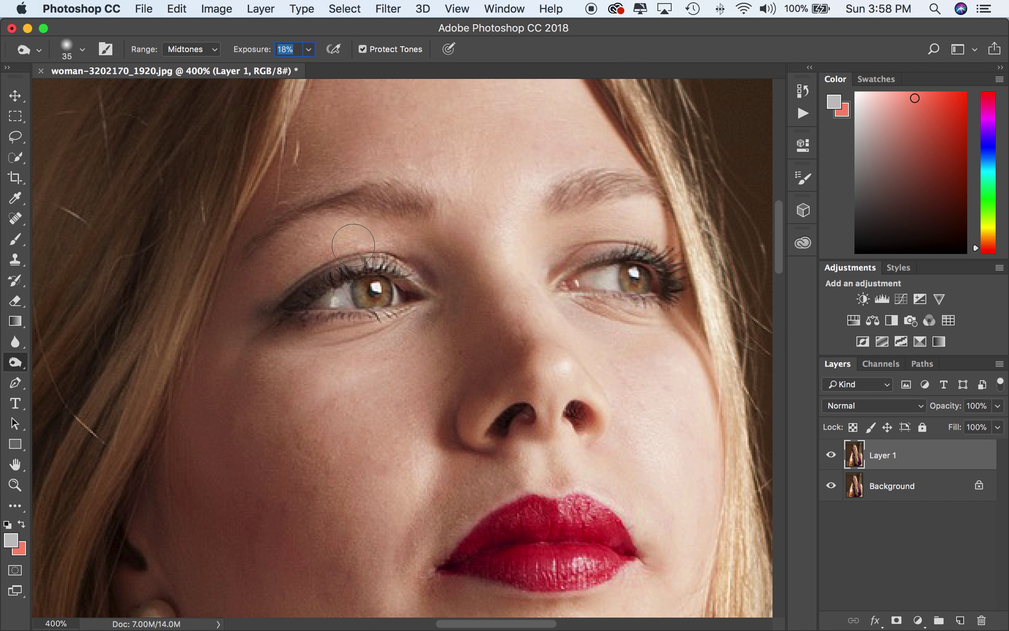
scroll(353, 245, "up", 1)
left_click_drag(409, 221, 413, 219)
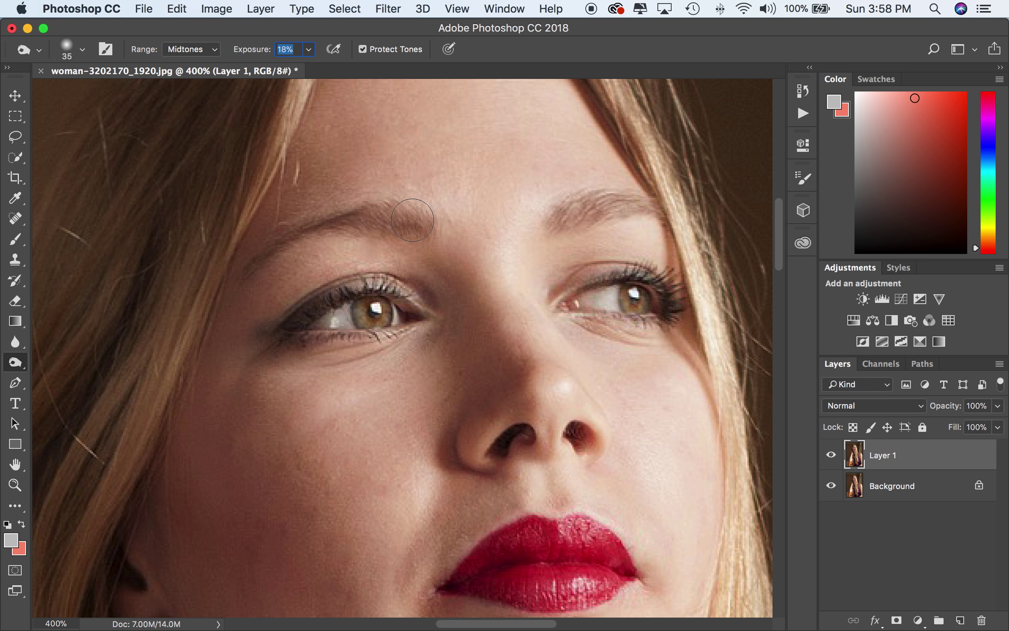
left_click(412, 220)
key("bracketleft")
key("bracketleft")
mouse_move(423, 229)
left_mouse_down()
mouse_move(380, 218)
mouse_move(425, 232)
left_mouse_up()
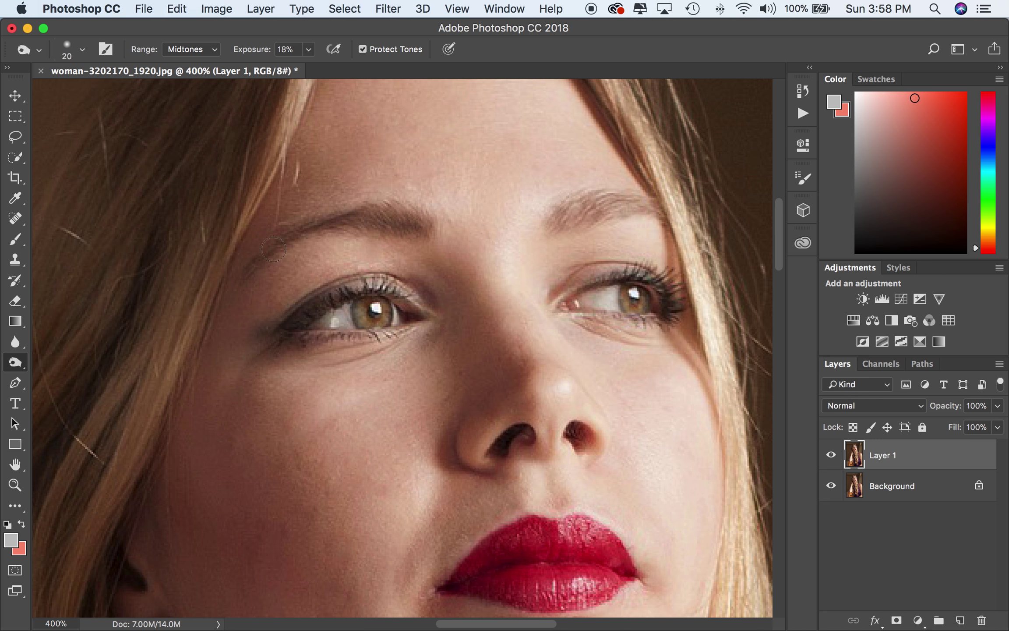
left_click_drag(275, 258, 354, 226)
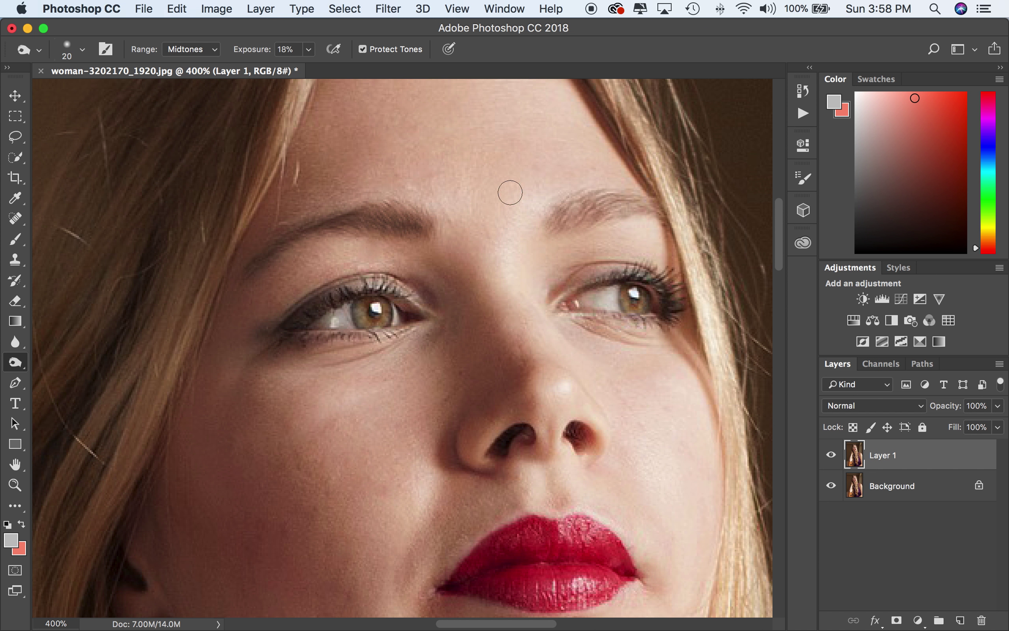
key("super+z")
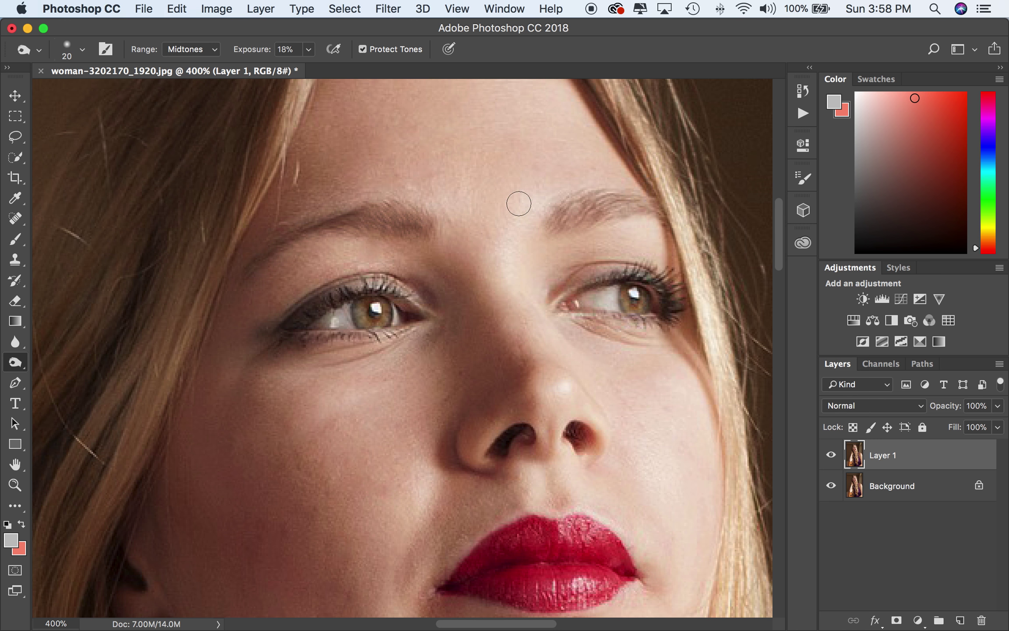
key("super+z")
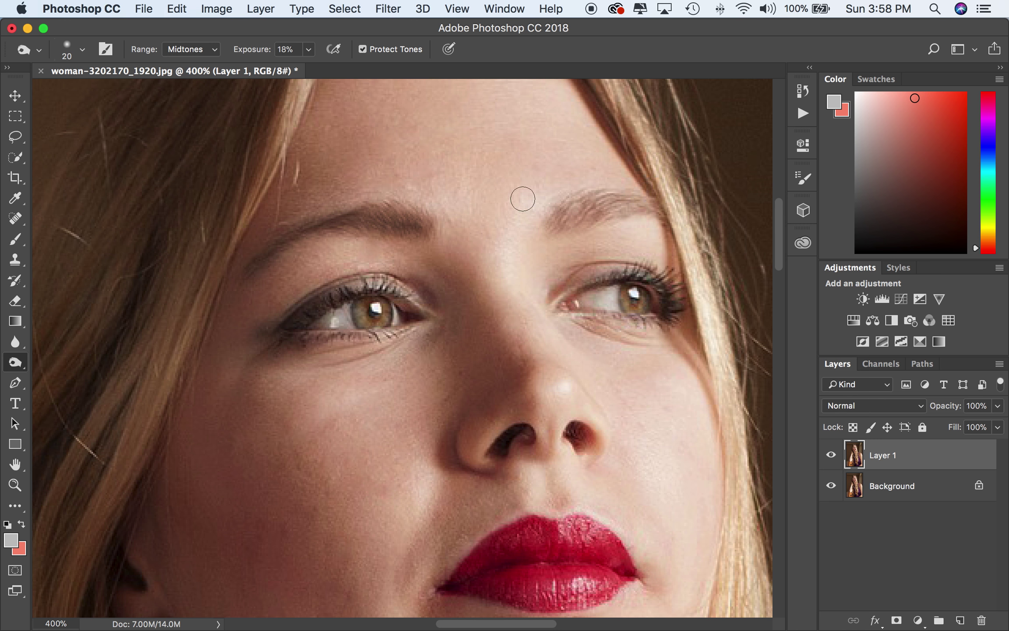
- Burn the other eyebrow, beside the bright hair strands, and compare it before and after
scroll(522, 199, "right", 4)
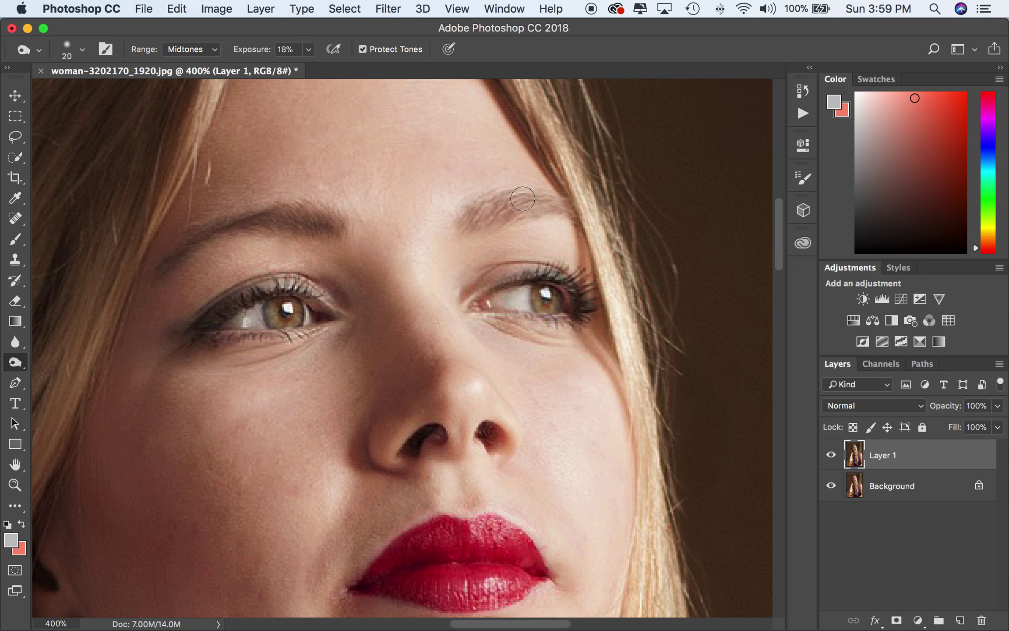
mouse_move(469, 222)
left_mouse_down()
mouse_move(521, 203)
mouse_move(564, 204)
mouse_move(486, 226)
left_mouse_up()
key("super+z")
key("super+z")
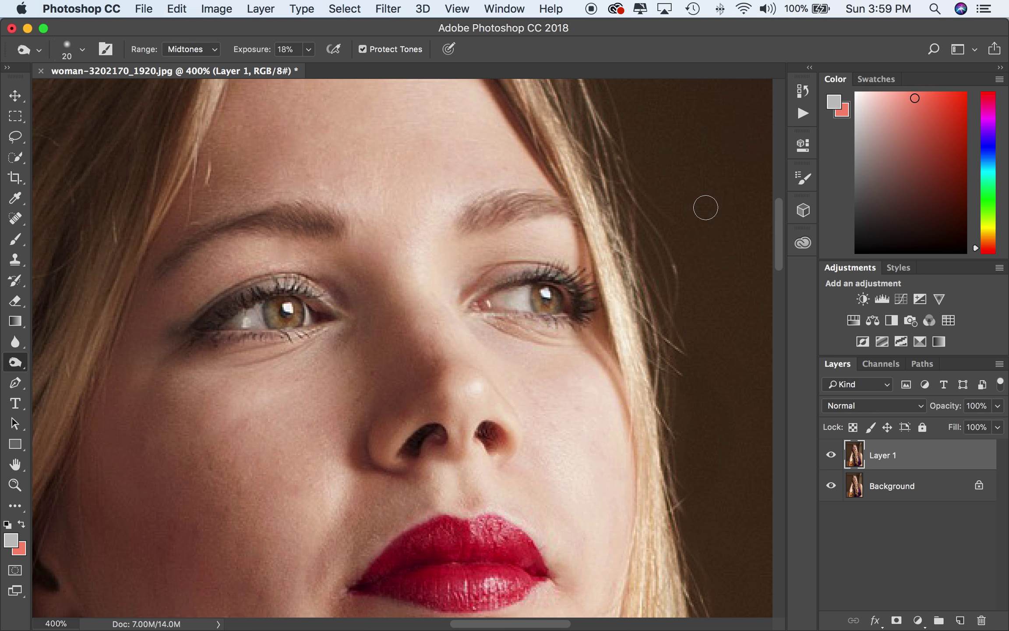
- Burn along the lower lash line of the eye on the shadowed side with a size 5 brush
scroll(672, 221, "down", 3)
scroll(672, 222, "up", 3)
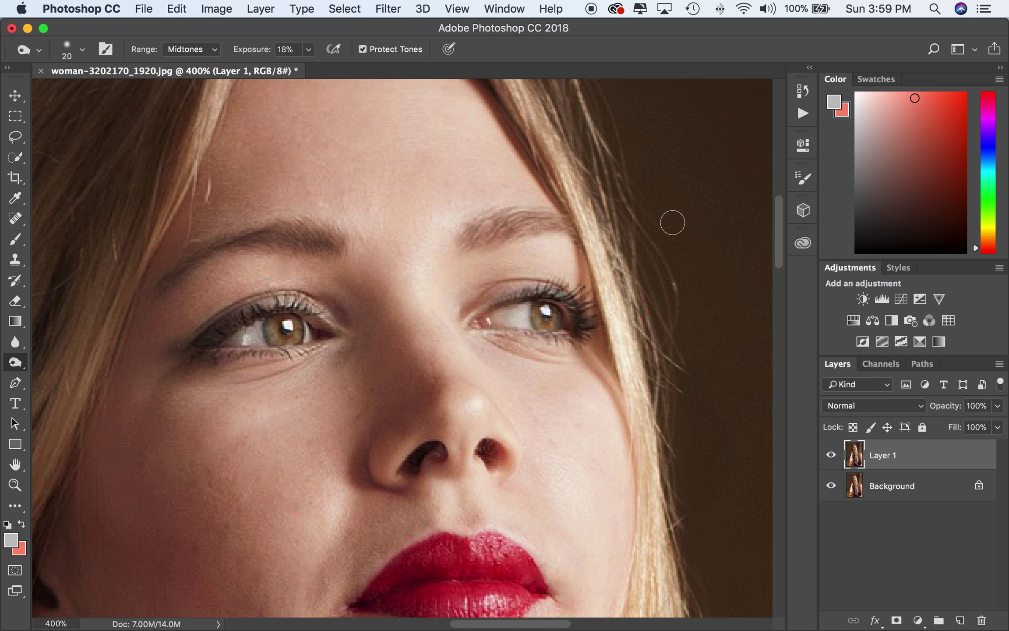
scroll(672, 222, "left", 4)
scroll(673, 223, "up", 3)
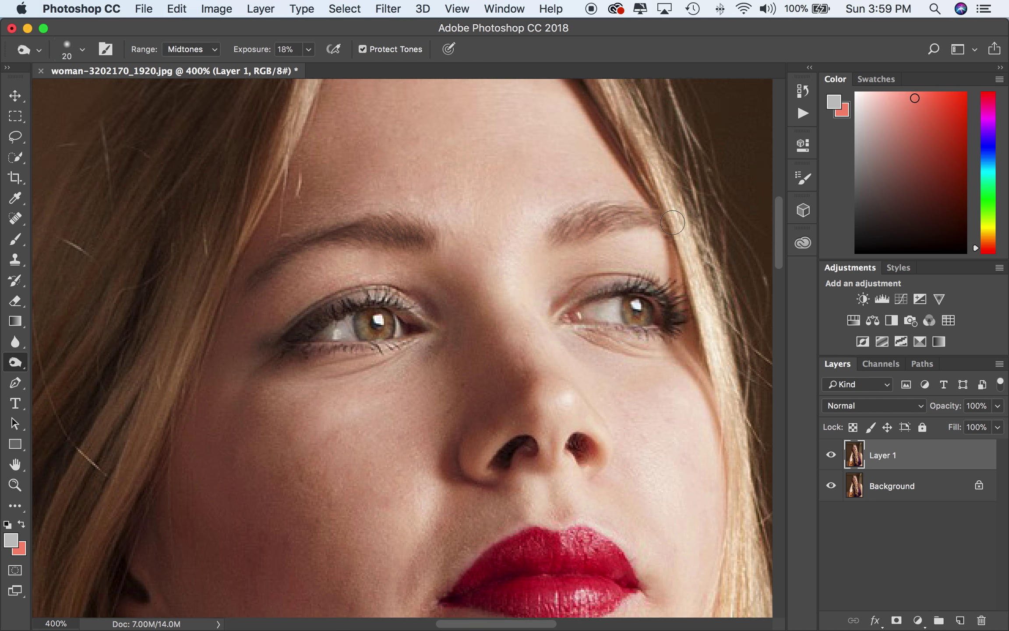
scroll(673, 222, "right", 1)
key("super+equal")
key("super+equal")
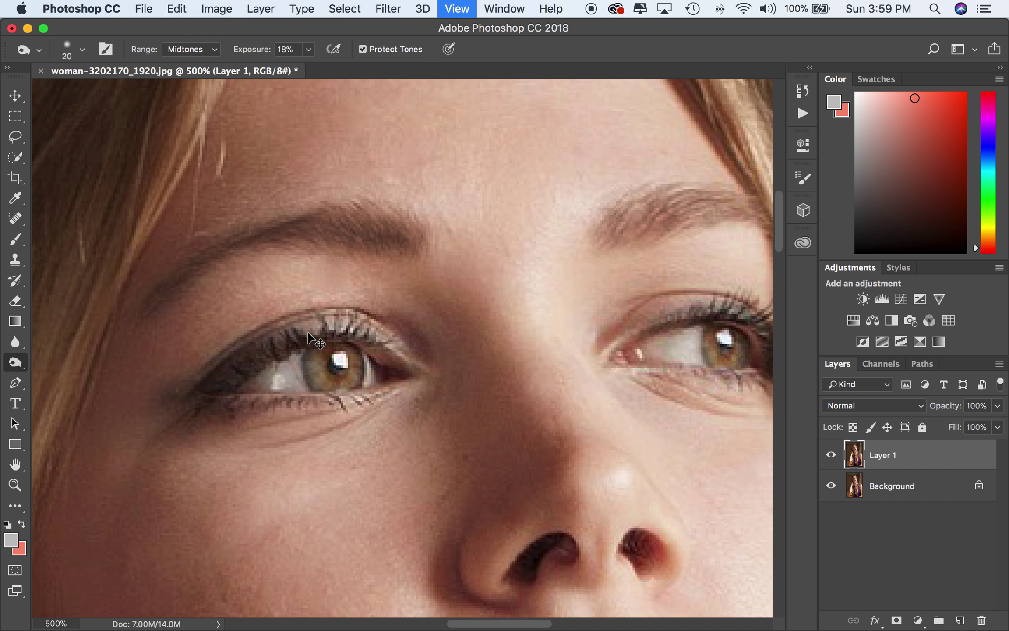
key("super+equal")
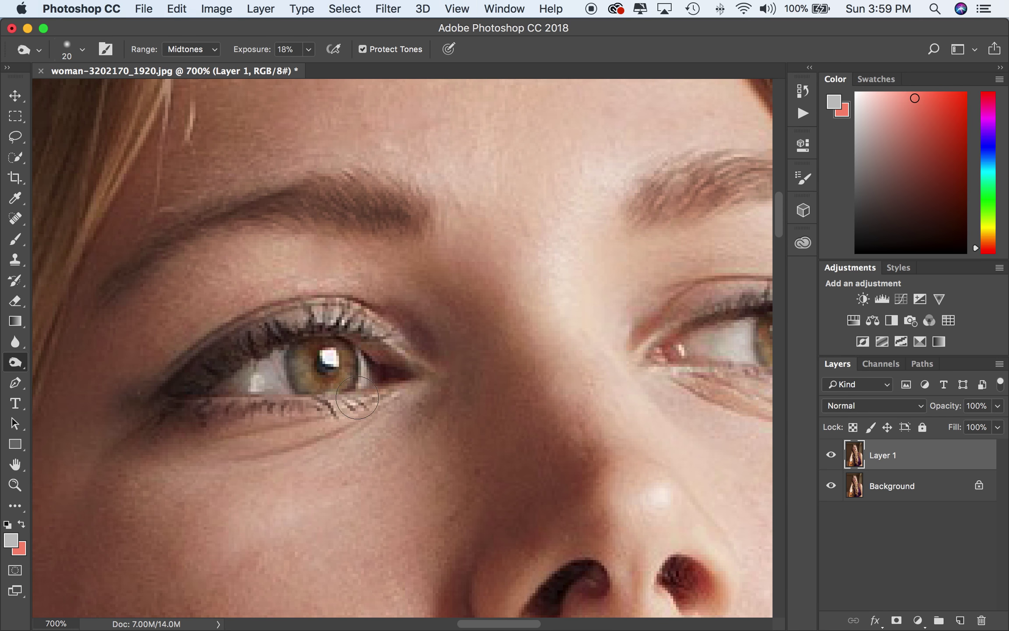
key("bracketleft")
key("bracketleft")
key("bracketleft")
key("bracketleft")
key("bracketleft")
key("bracketleft")
left_click_drag(196, 400, 387, 388)
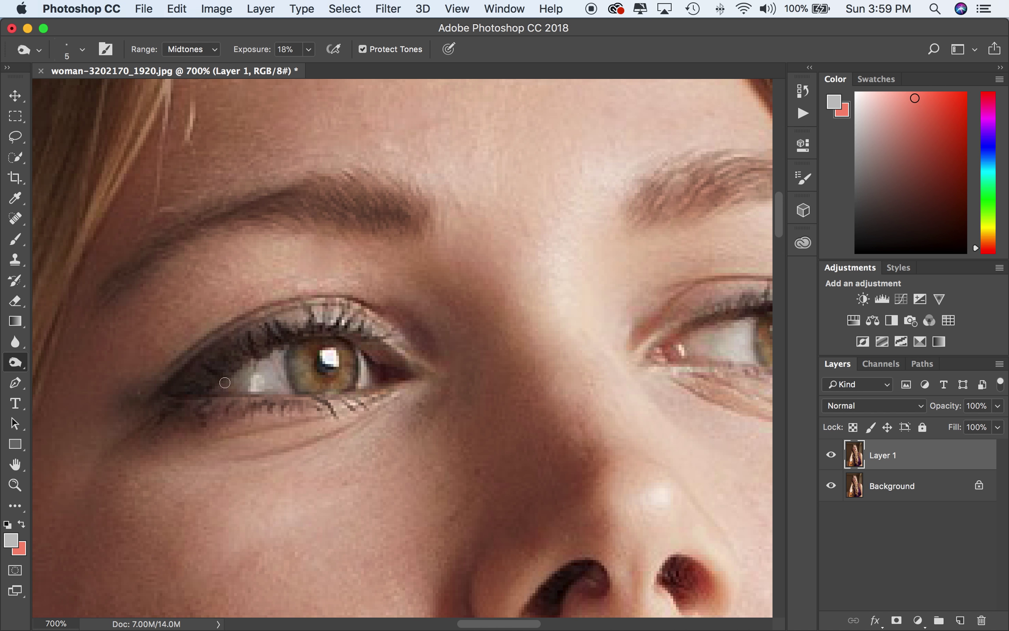
- Burn the lash line and upper lid crease of the other eye and compare before and after
scroll(679, 367, "right", 10)
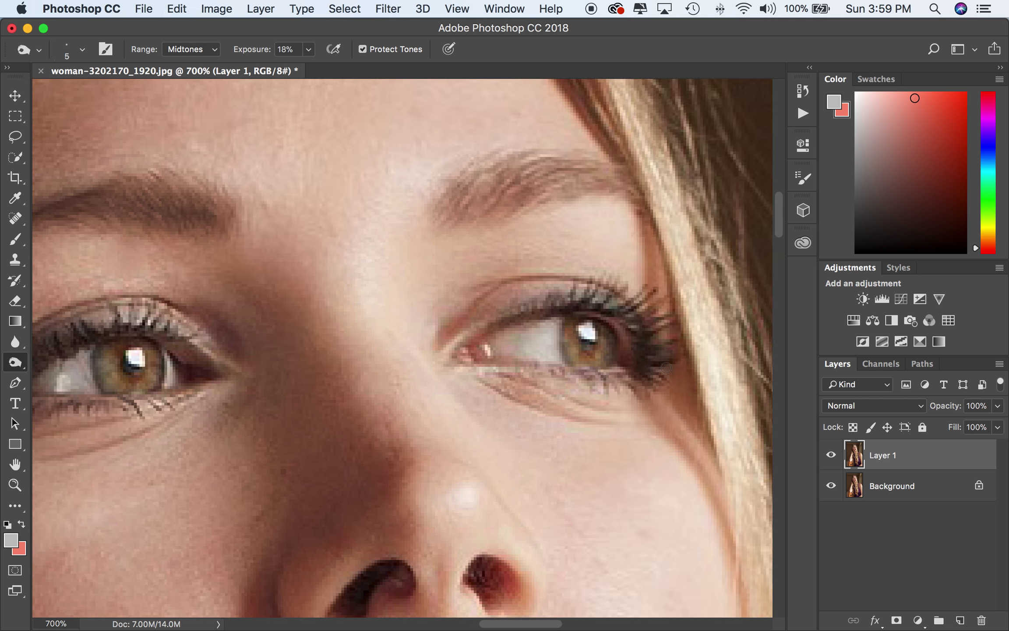
mouse_move(313, 373)
left_mouse_down()
mouse_move(497, 376)
mouse_move(396, 376)
mouse_move(453, 376)
left_mouse_up()
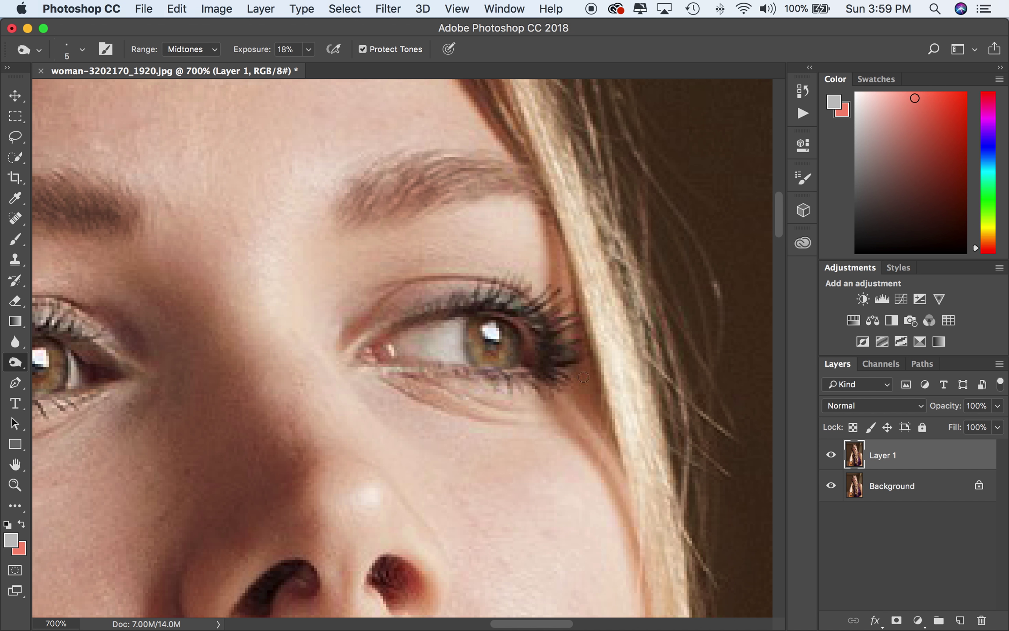
mouse_move(406, 325)
left_mouse_down()
mouse_move(370, 329)
mouse_move(358, 347)
mouse_move(487, 317)
mouse_move(536, 353)
mouse_move(532, 333)
mouse_move(426, 312)
mouse_move(400, 318)
left_mouse_up()
key("super+z")
key("super+z")
scroll(404, 254, "left", 3)
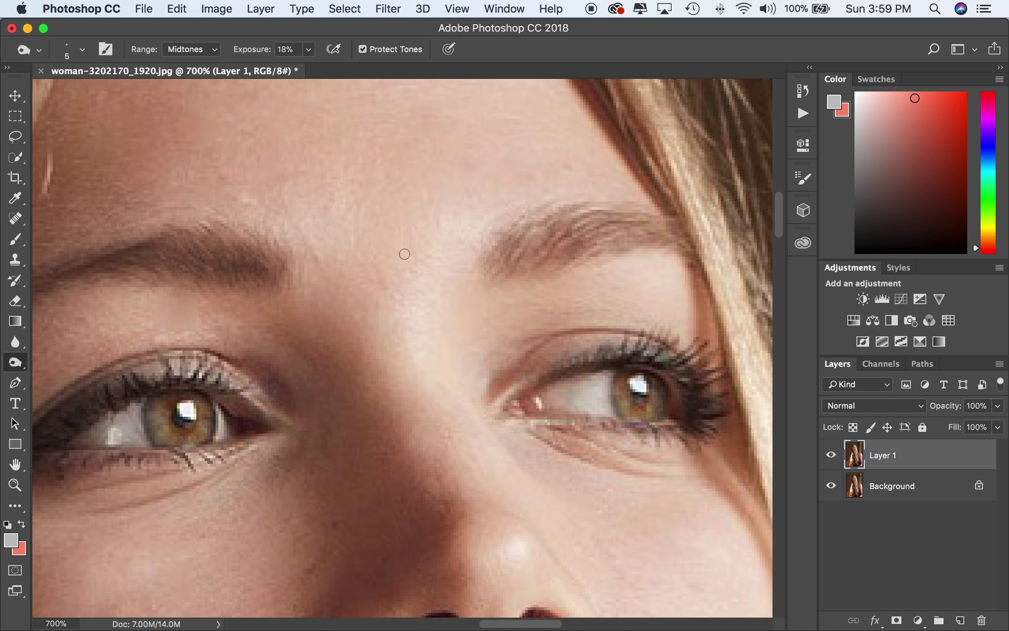
- Burn over the red lips with a size 30 brush to deepen their colour
scroll(404, 254, "up", 6)
scroll(404, 254, "down", 3)
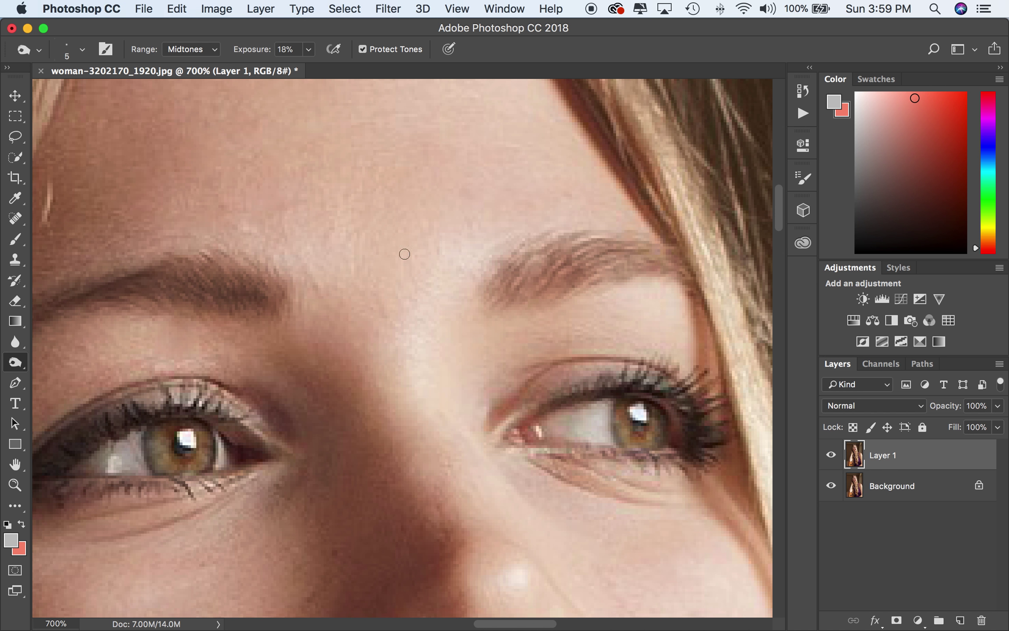
key("super+minus")
key("super+minus")
key("super+minus")
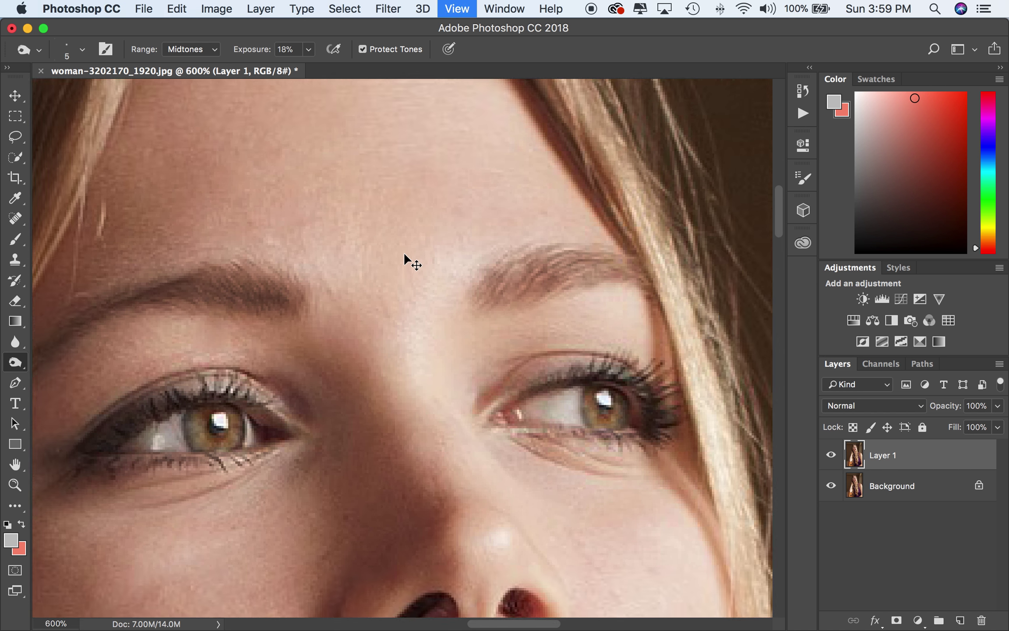
scroll(401, 298, "down", 5)
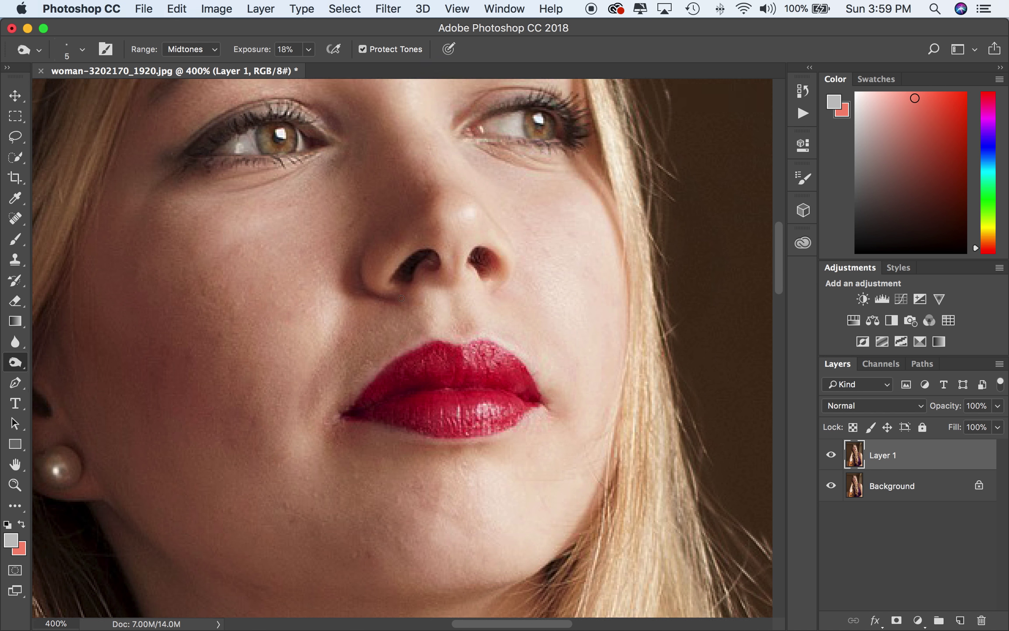
key("bracketright")
key("bracketright")
key("bracketright")
key("bracketright")
key("bracketright")
key("bracketleft")
mouse_move(469, 412)
left_mouse_down()
mouse_move(505, 409)
mouse_move(399, 411)
mouse_move(477, 409)
mouse_move(512, 381)
mouse_move(489, 366)
mouse_move(453, 366)
mouse_move(399, 384)
mouse_move(440, 375)
left_mouse_up()
- Lower the burn exposure to 5% and darken the skin along the jawline from the ear to the chin
scroll(683, 388, "up", 5)
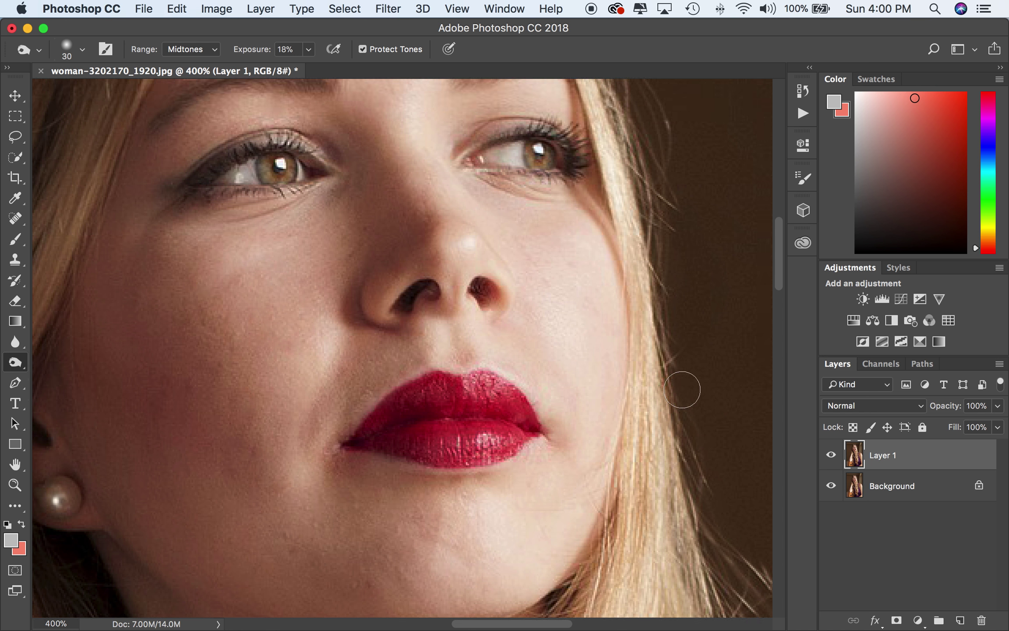
scroll(683, 389, "down", 3)
scroll(667, 388, "up", 4)
scroll(667, 389, "down", 7)
scroll(667, 393, "down", 1)
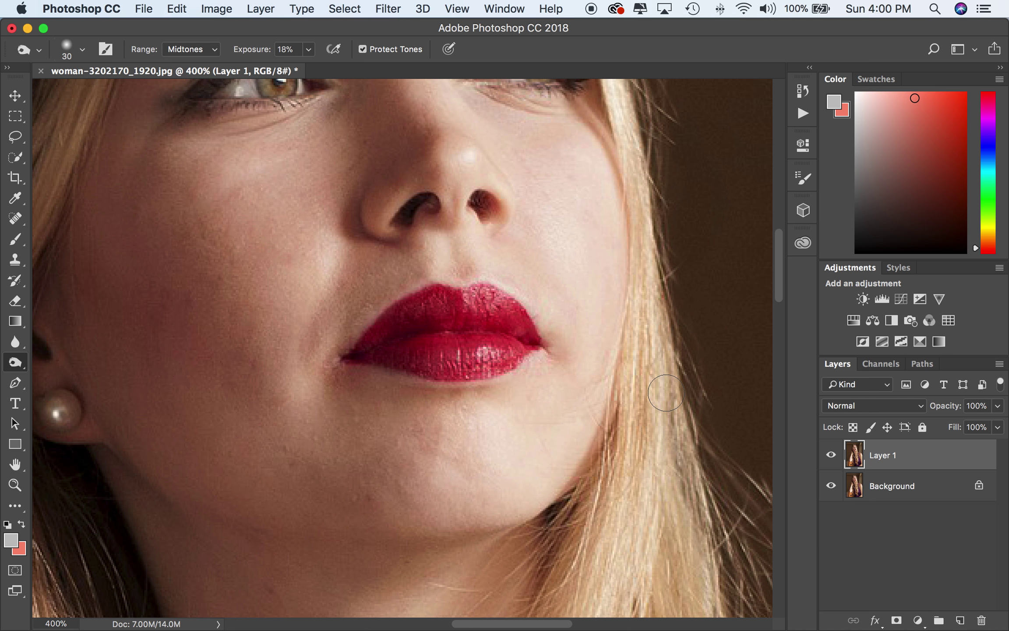
key("super+minus")
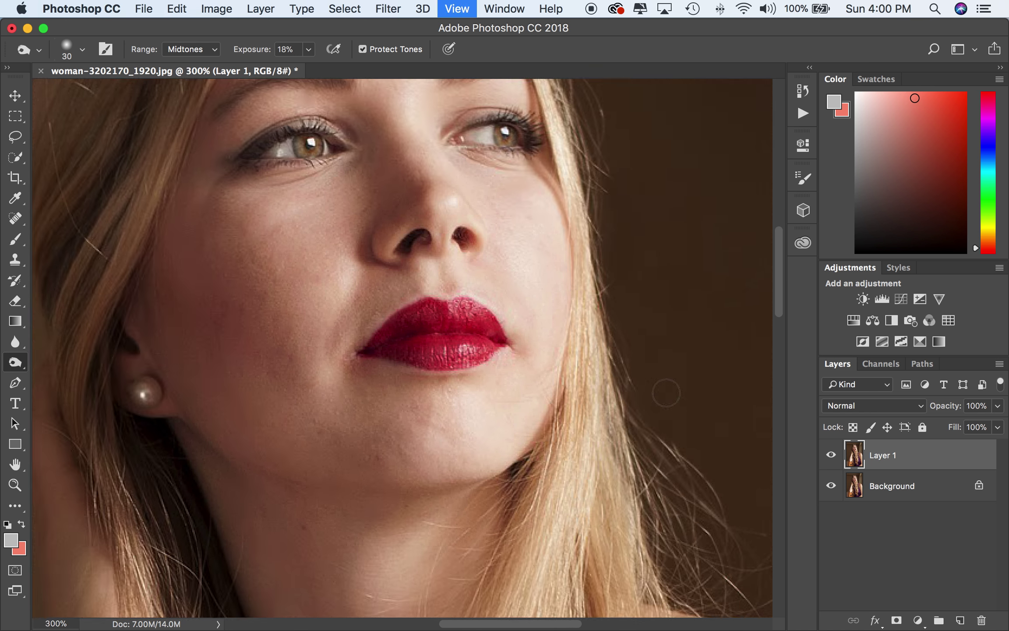
left_click(309, 50)
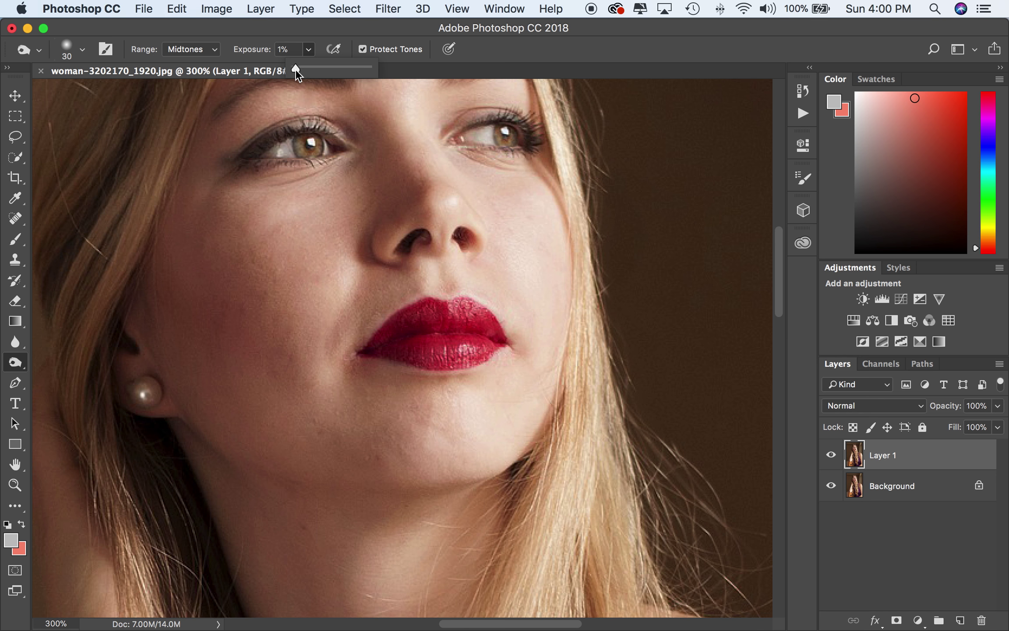
mouse_move(189, 430)
left_mouse_down()
mouse_move(246, 472)
mouse_move(307, 489)
mouse_move(446, 495)
mouse_move(509, 482)
mouse_move(534, 460)
mouse_move(500, 483)
mouse_move(319, 496)
mouse_move(221, 463)
mouse_move(177, 432)
mouse_move(341, 499)
mouse_move(482, 489)
mouse_move(553, 455)
left_mouse_up()
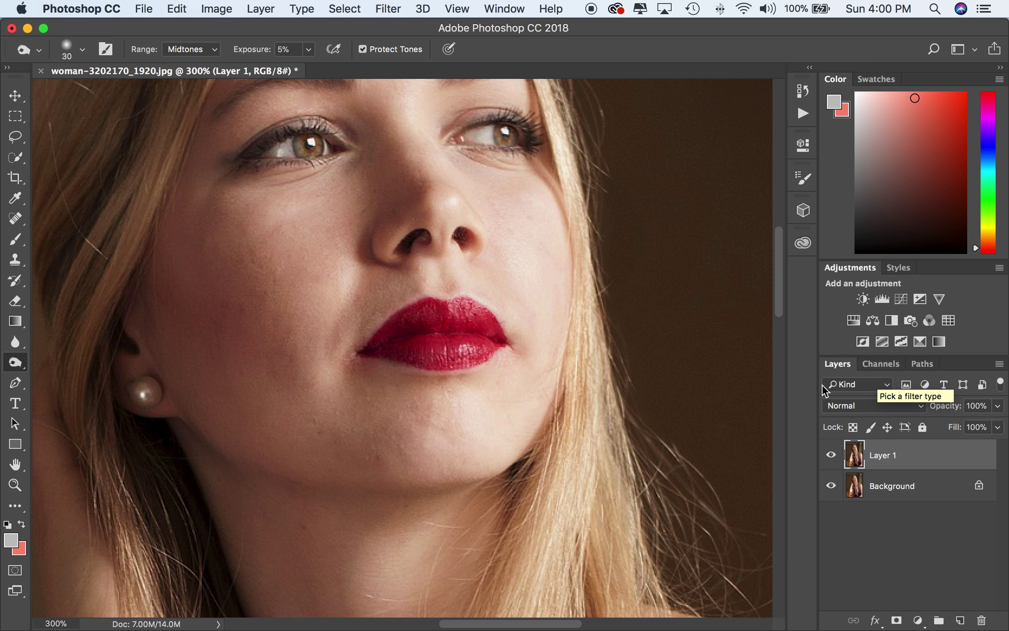
- Check the burned face at 200% zoom and switch to the Dodge tool
key("super+minus")
scroll(825, 390, "up", 2)
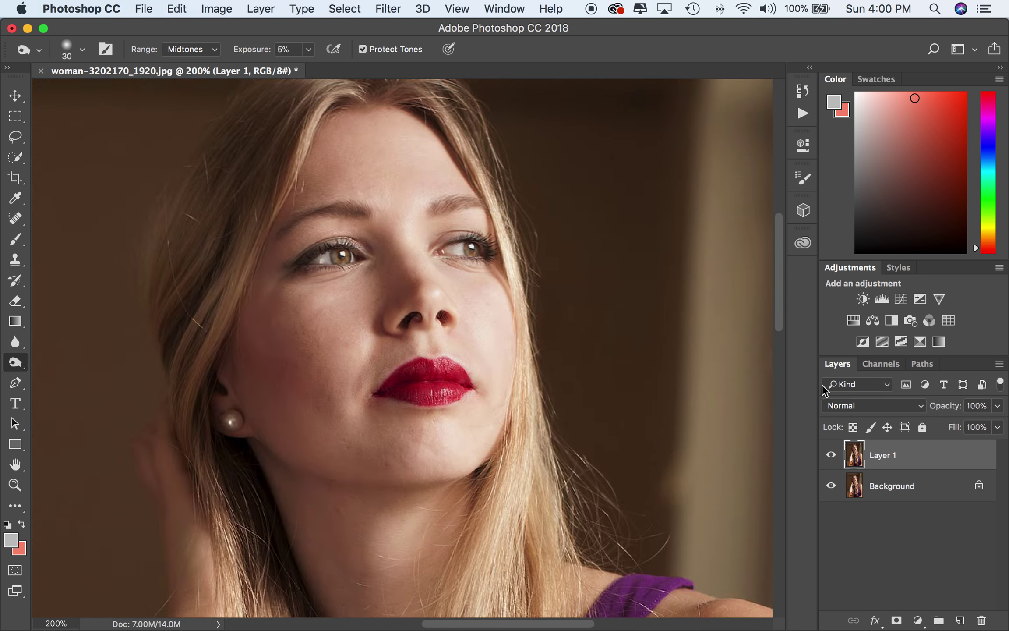
scroll(825, 390, "up", 1)
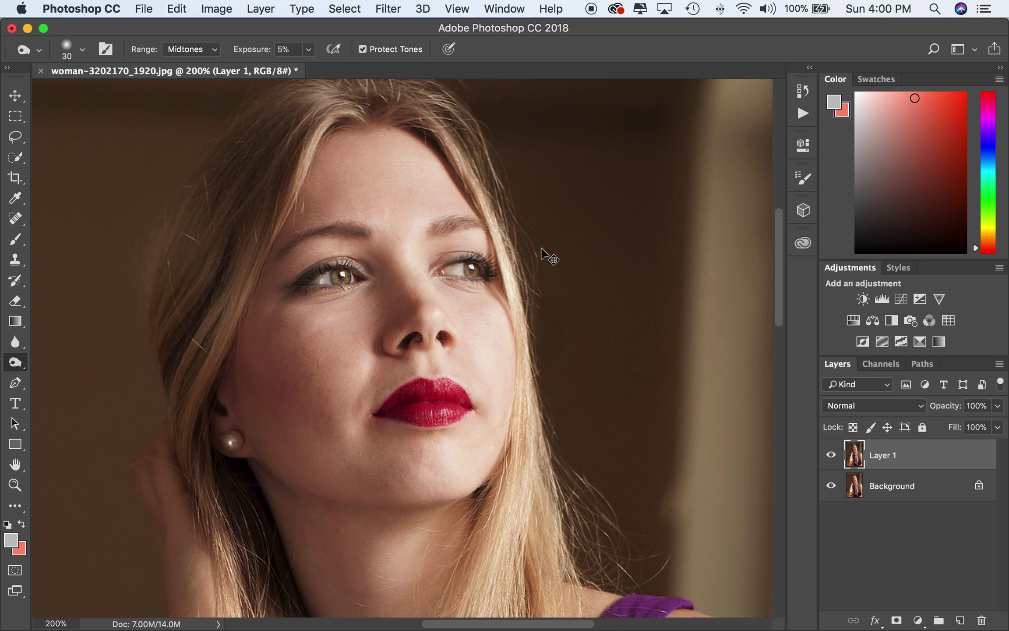
left_click(11, 361)
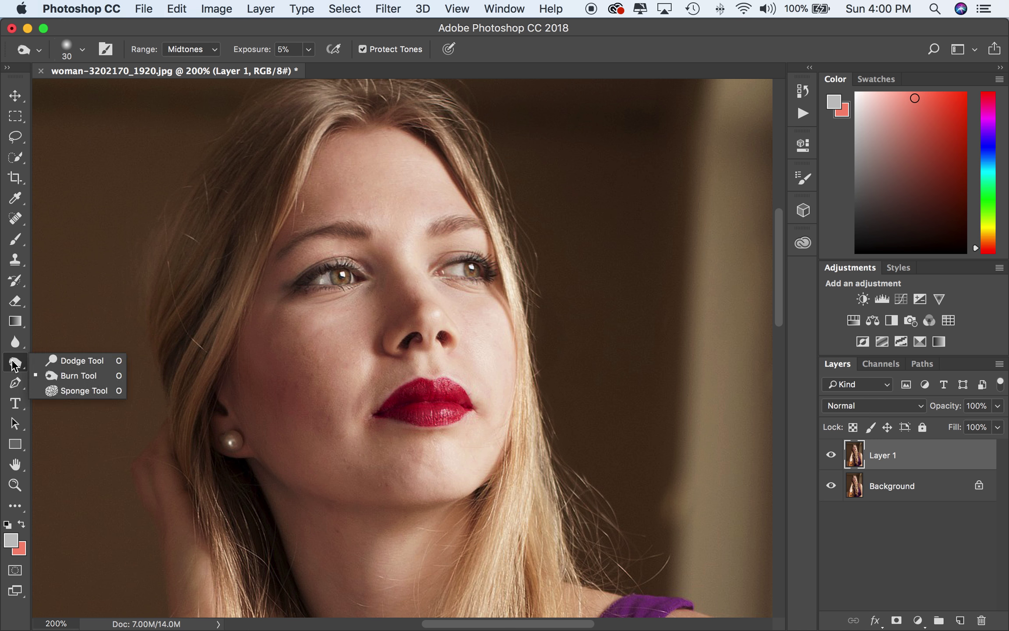
left_click(53, 357)
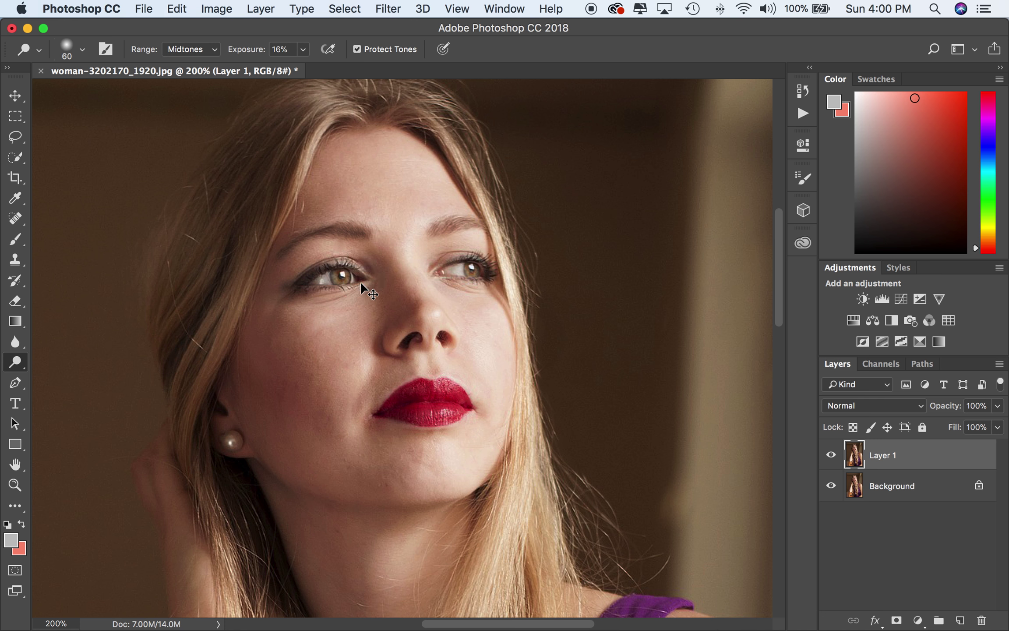
- Dodge the eye and the skin beneath it on the shadowed side of the face with a size 35 brush
key("super+equal")
key("super+equal")
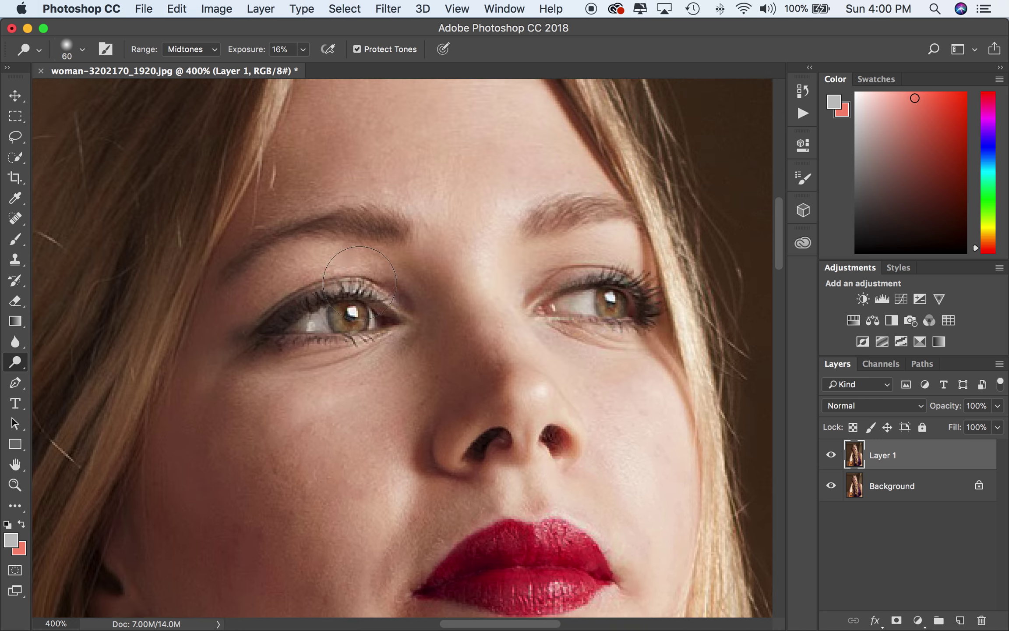
scroll(359, 282, "up", 3)
scroll(359, 282, "down", 5)
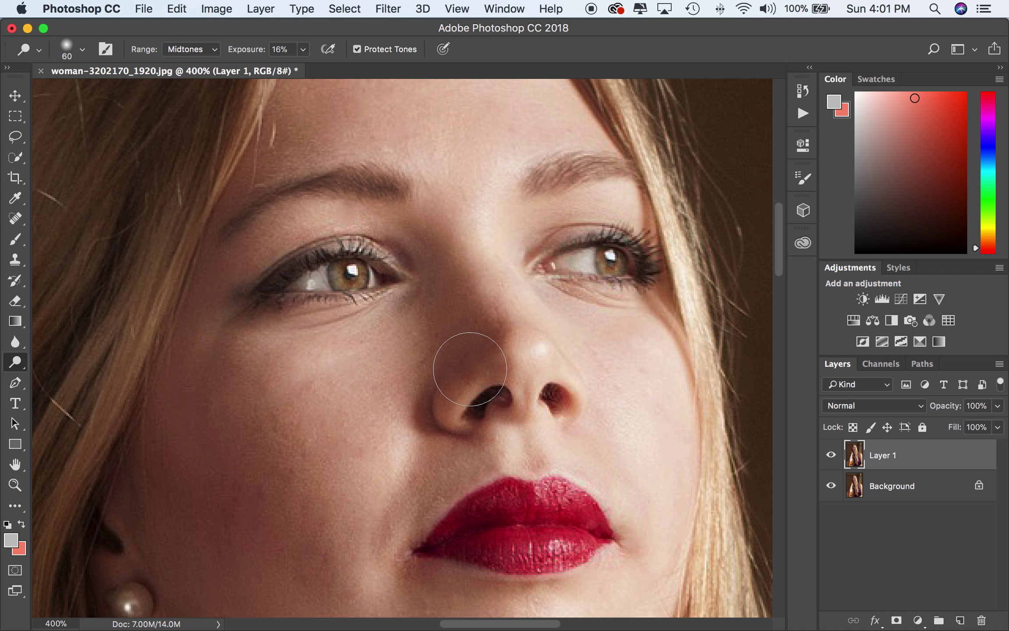
key("bracketleft")
key("bracketleft")
key("bracketleft")
key("bracketleft")
mouse_move(325, 289)
left_mouse_down()
mouse_move(376, 278)
mouse_move(310, 281)
mouse_move(371, 272)
mouse_move(414, 282)
mouse_move(366, 259)
mouse_move(319, 259)
mouse_move(279, 271)
mouse_move(276, 311)
mouse_move(343, 320)
mouse_move(388, 307)
mouse_move(328, 334)
mouse_move(246, 335)
mouse_move(265, 310)
mouse_move(241, 308)
mouse_move(254, 334)
mouse_move(309, 350)
mouse_move(384, 334)
mouse_move(412, 300)
left_mouse_up()
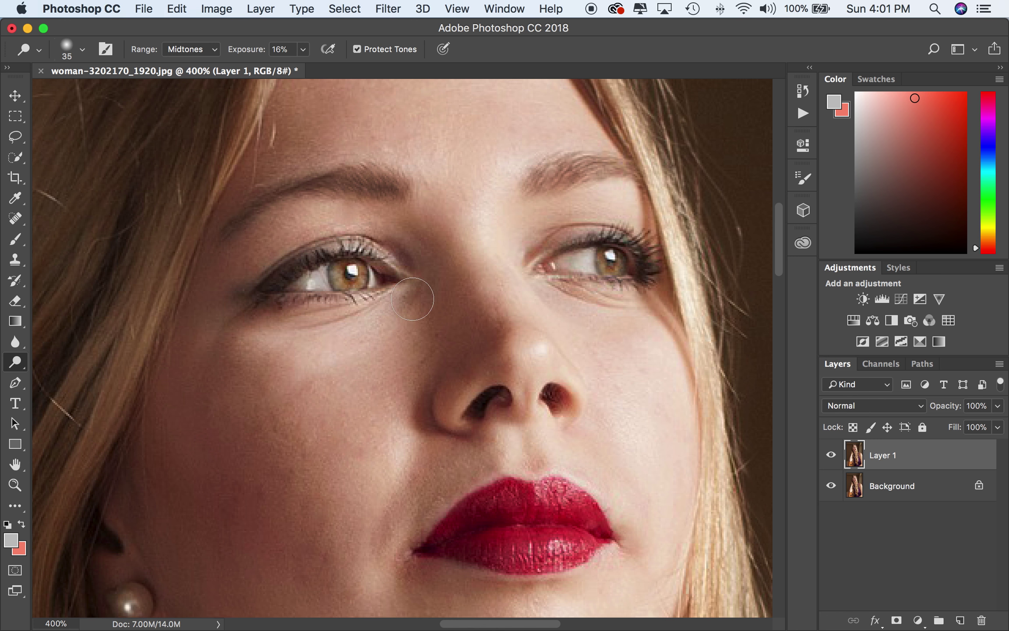
- Dodge the skin beneath the eye on the brighter side of the face and compare it with and without the stroke
key("super+z")
key("super+z")
mouse_move(622, 279)
left_mouse_down()
mouse_move(556, 286)
mouse_move(619, 297)
mouse_move(644, 289)
mouse_move(585, 294)
mouse_move(628, 271)
mouse_move(608, 248)
mouse_move(554, 268)
mouse_move(616, 267)
mouse_move(595, 264)
mouse_move(630, 245)
mouse_move(560, 266)
left_mouse_up()
key("super+z")
key("super+z")
key("super+z")
key("super+z")
key("super+z")
- Enlarge the Dodge brush to size 300
scroll(668, 349, "down", 5)
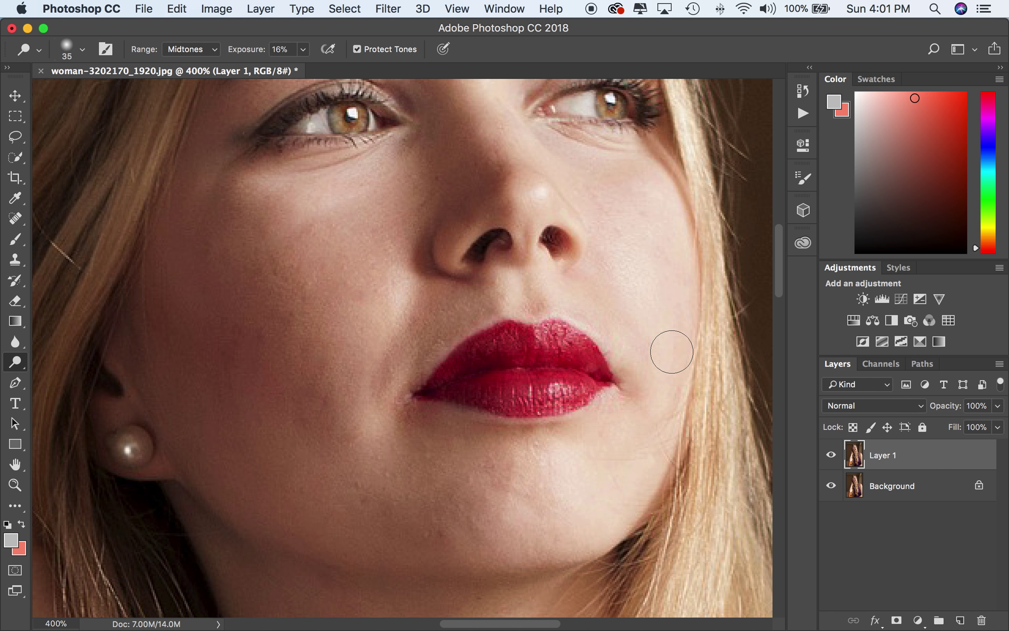
scroll(669, 349, "up", 3)
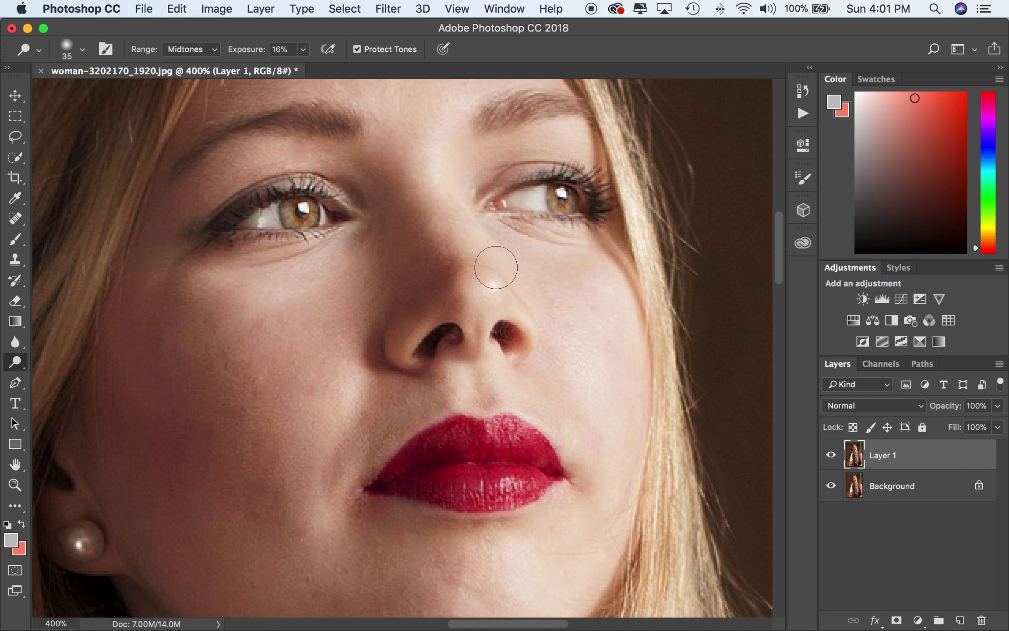
scroll(642, 402, "down", 1)
key("super+minus")
key("super+minus")
key("super+minus")
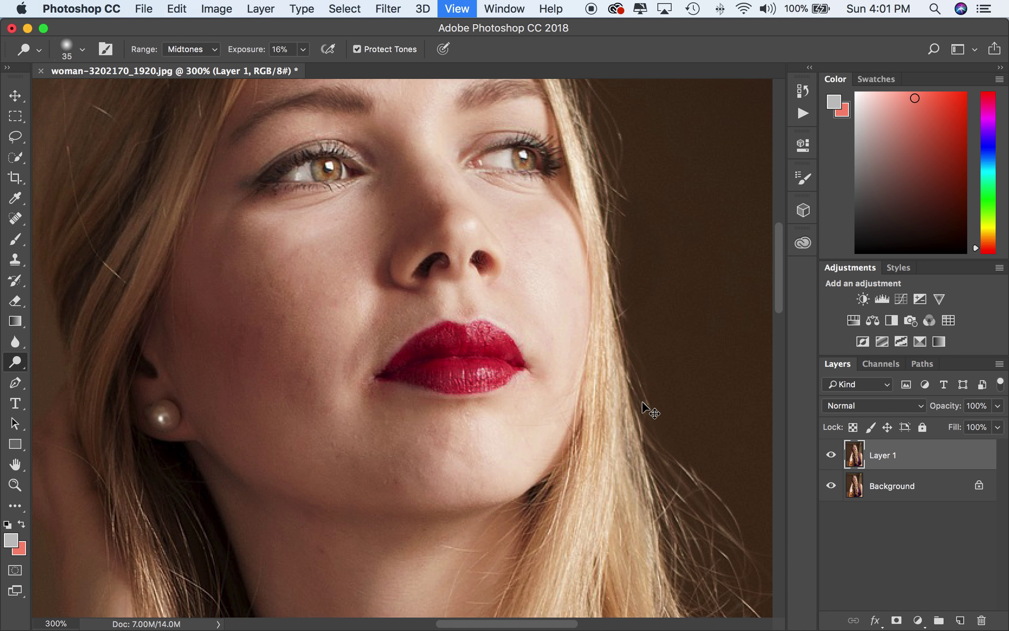
key("bracketright")
key("bracketright")
key("bracketright")
key("bracketright")
key("bracketright")
key("bracketright")
key("bracketright")
key("bracketright")
key("bracketright")
key("bracketright")
key("bracketright")
key("bracketright")
key("bracketright")
key("bracketright")
key("bracketright")
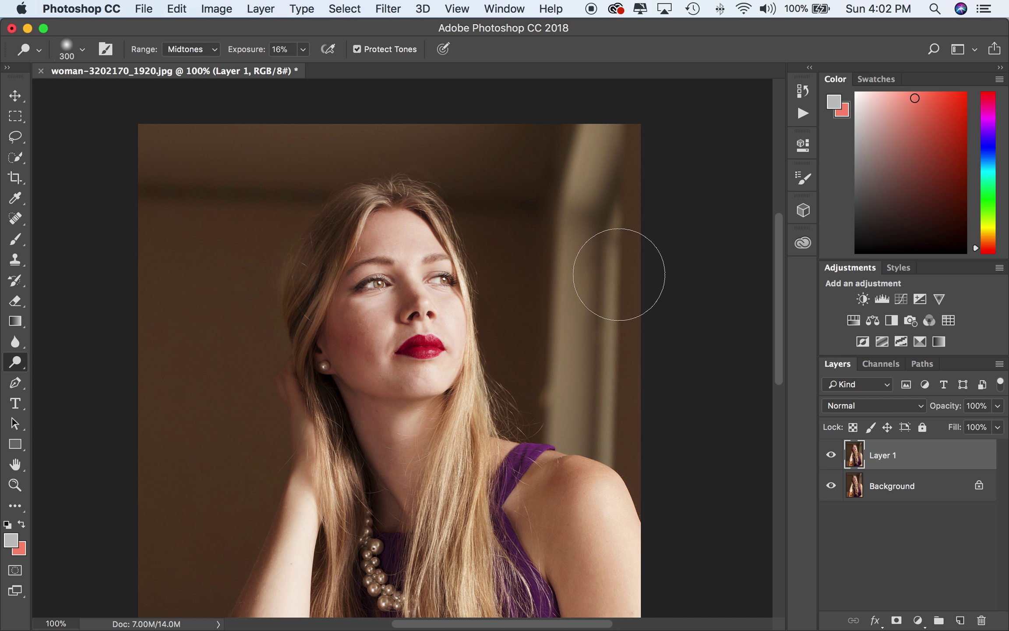
- Examine the dodged and burned areas of the face, lips, chin and neck at up to 400% zoom
scroll(618, 274, "down", 3)
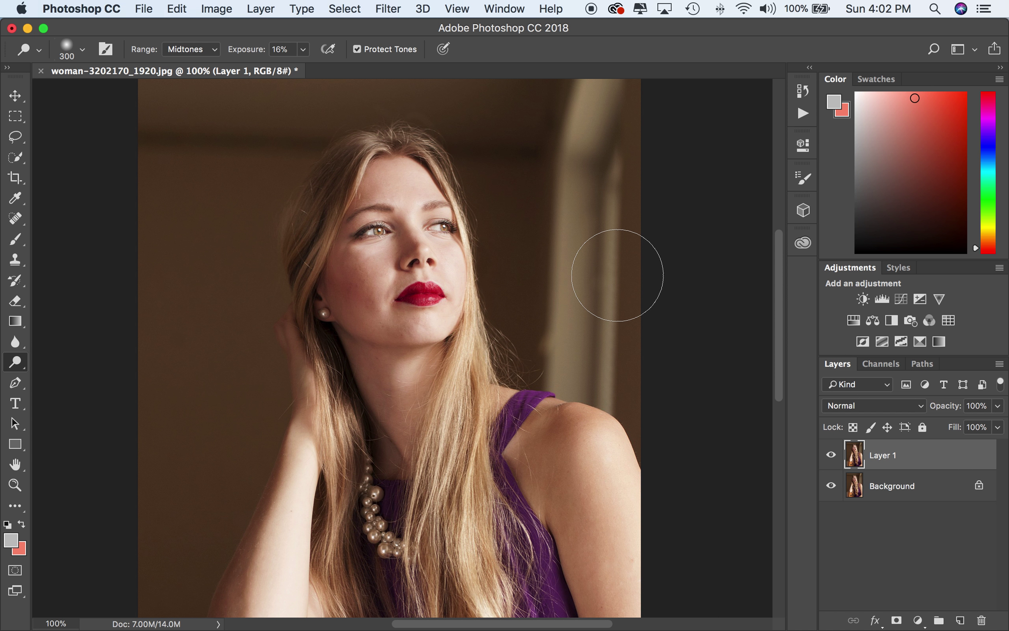
key("super+equal")
key("super+equal")
key("super+equal")
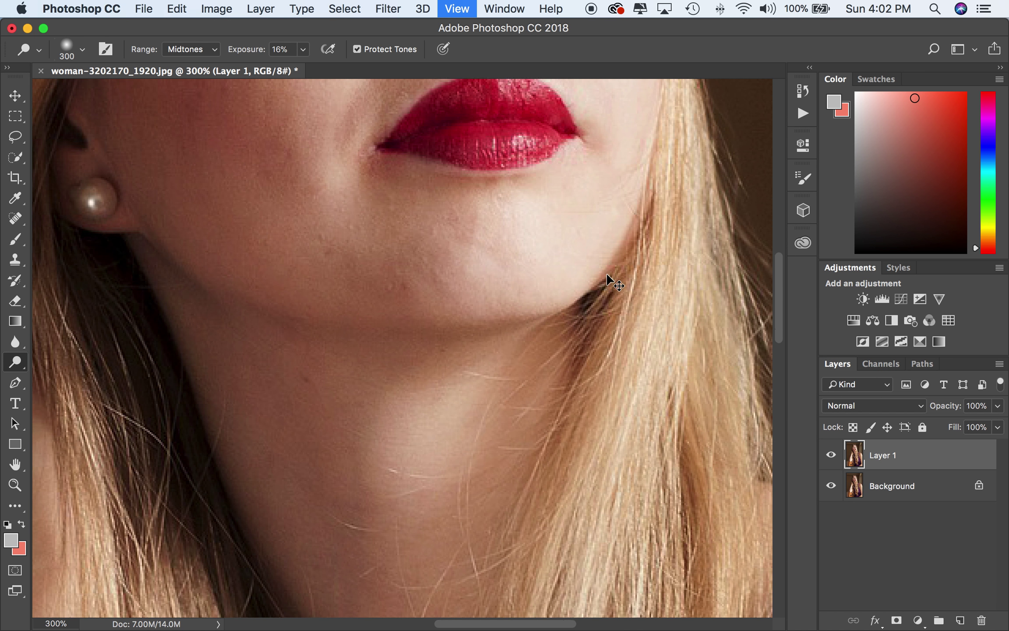
scroll(604, 274, "up", 10)
scroll(619, 282, "down", 8)
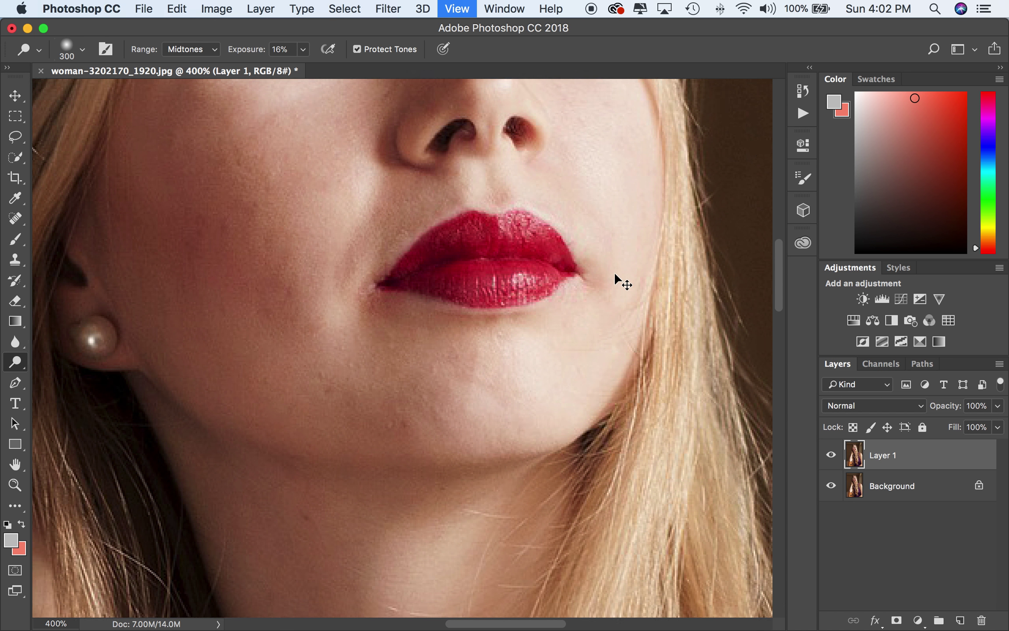
scroll(621, 272, "up", 6)
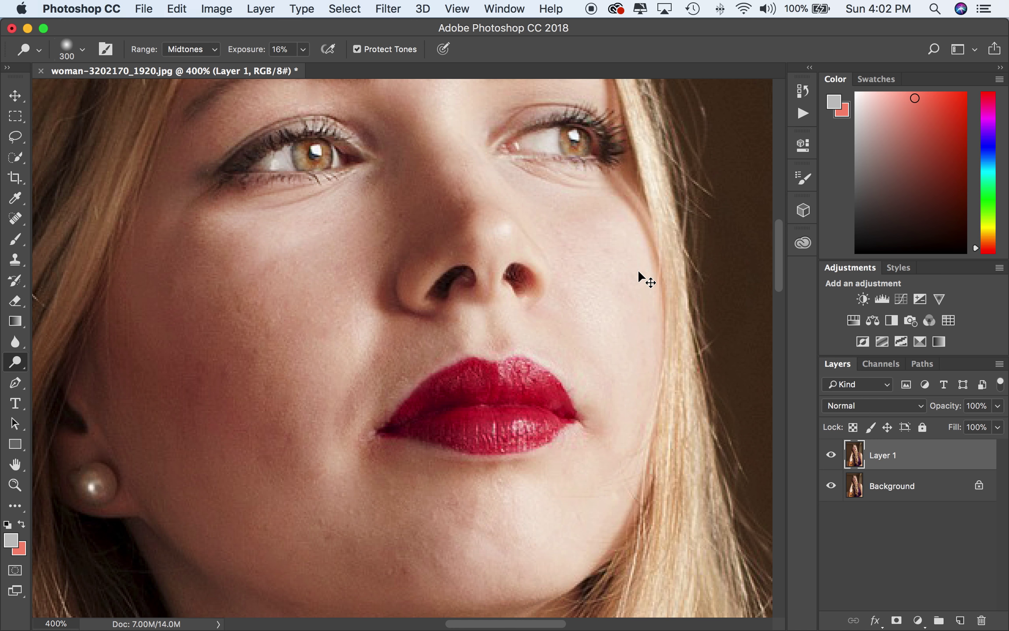
key("super+minus")
key("super+minus")
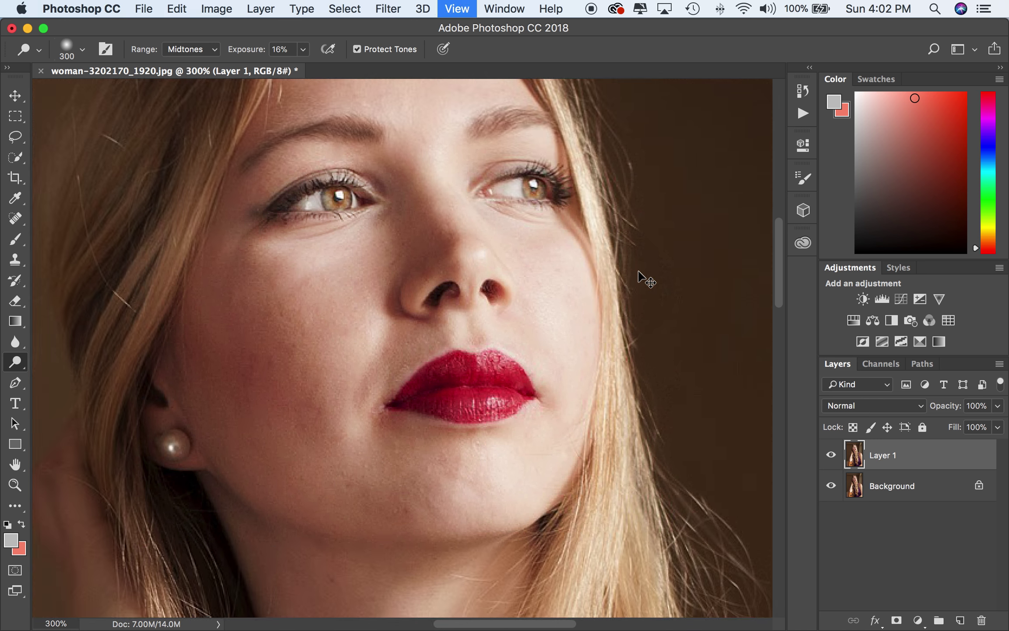
scroll(615, 303, "up", 3)
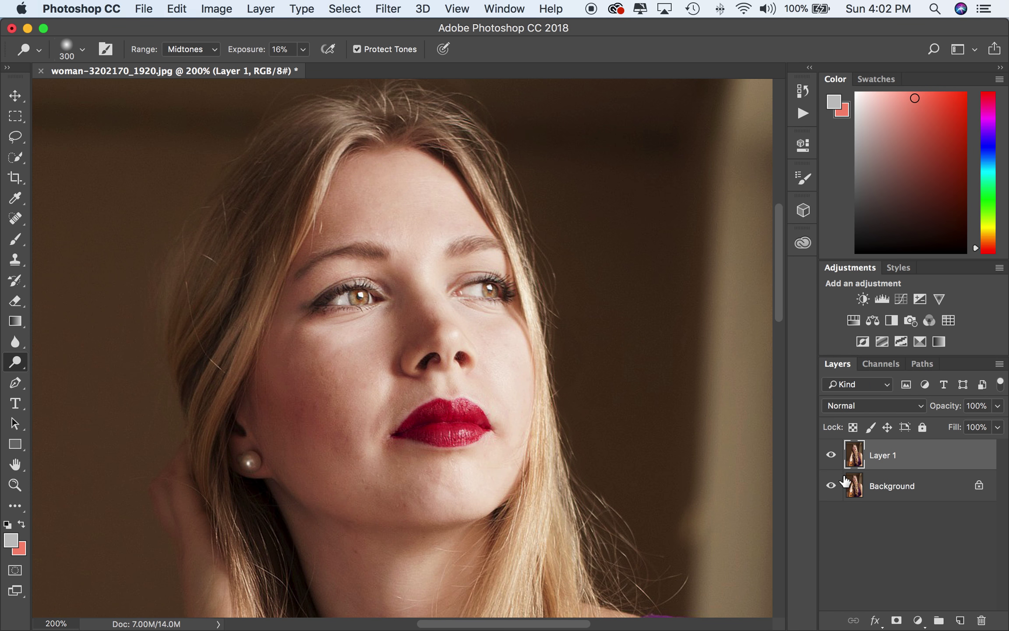
- Hide and show Layer 1 repeatedly to compare the retouched face with the original photo
left_click(831, 455)
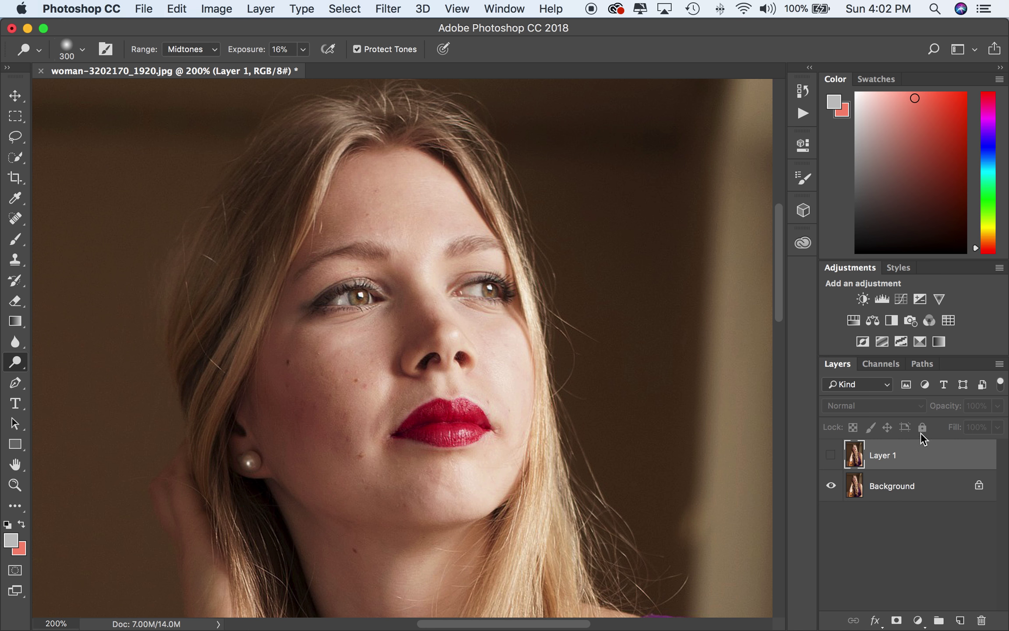
left_click(833, 455)
left_click(832, 456)
left_click(833, 456)
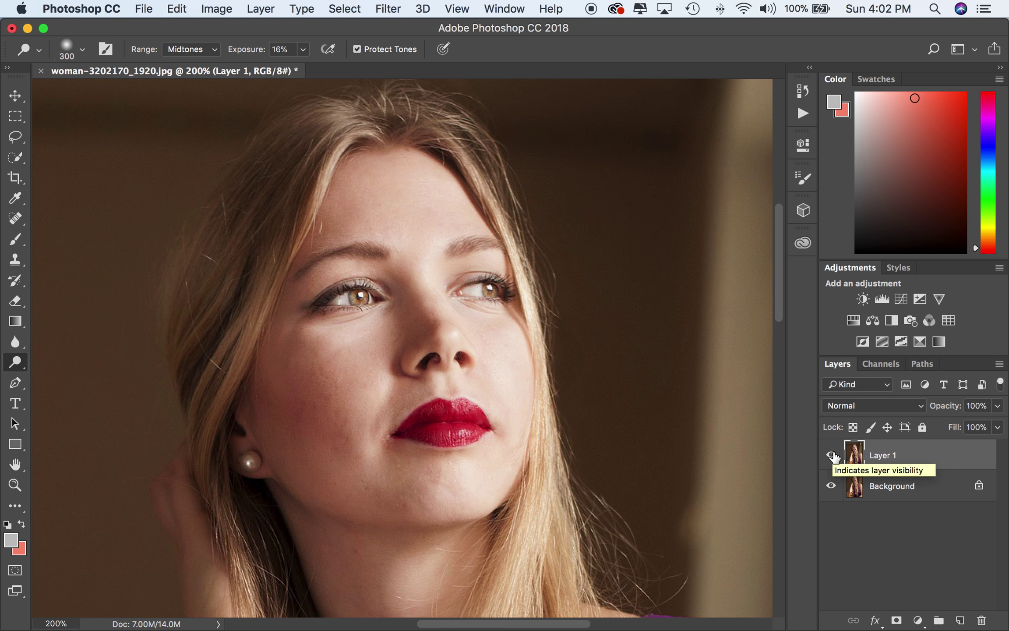
left_click(832, 456)
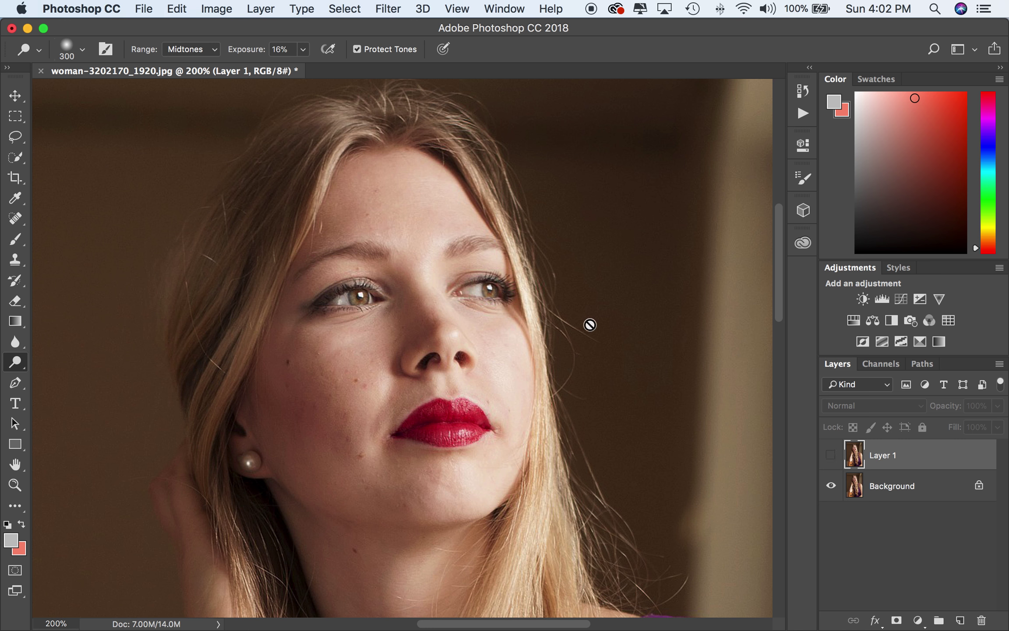
left_click(832, 455)
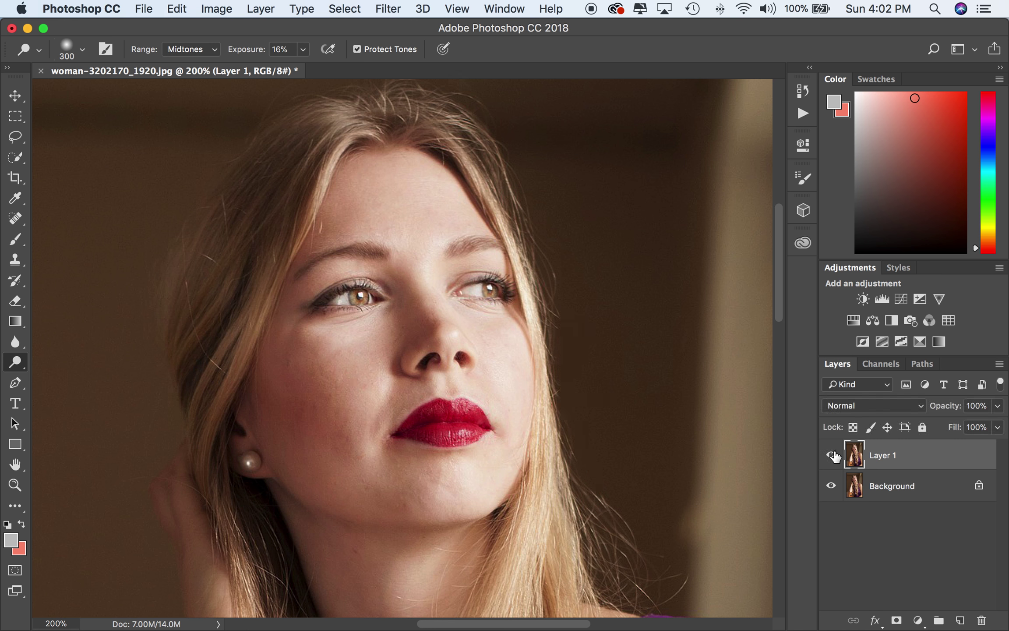
left_click(831, 456)
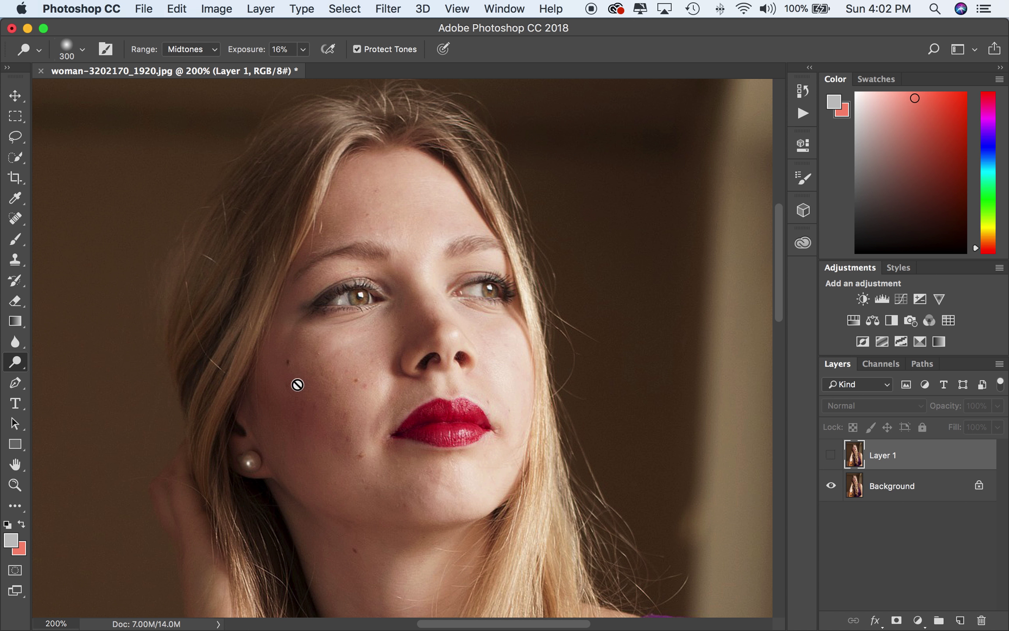
left_click(831, 456)
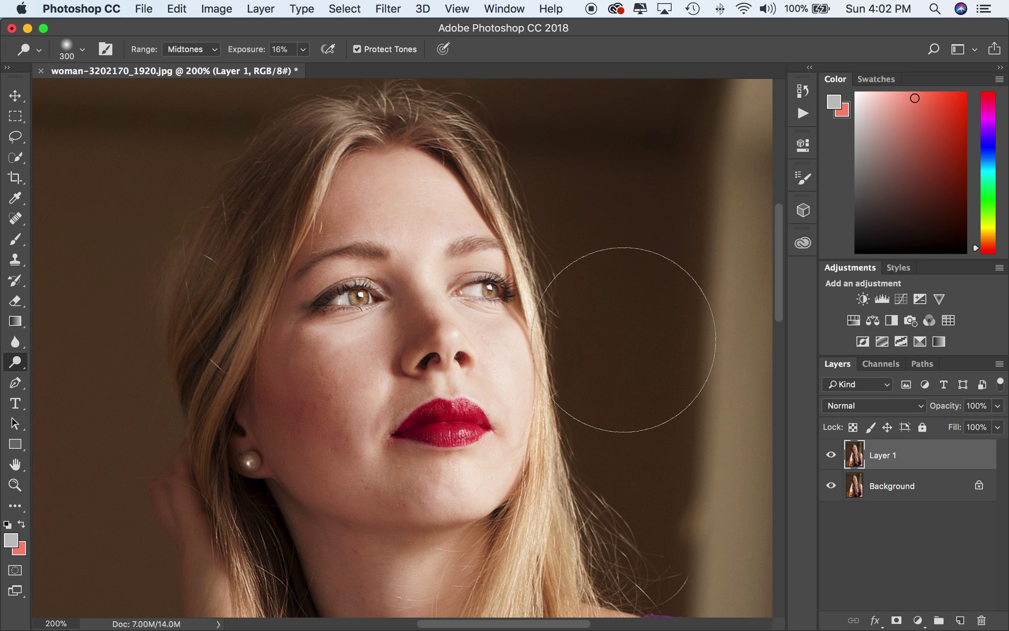
- Try desaturating Layer 1 to black and white against the colour Background, and undo the desaturation
key("super+minus")
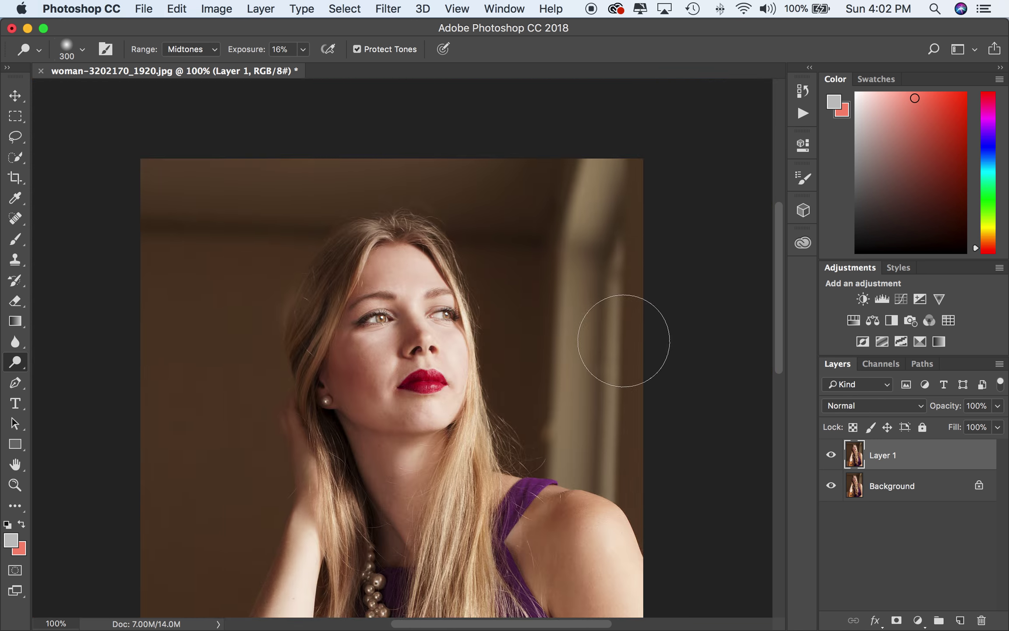
scroll(624, 340, "down", 5)
scroll(635, 338, "up", 2)
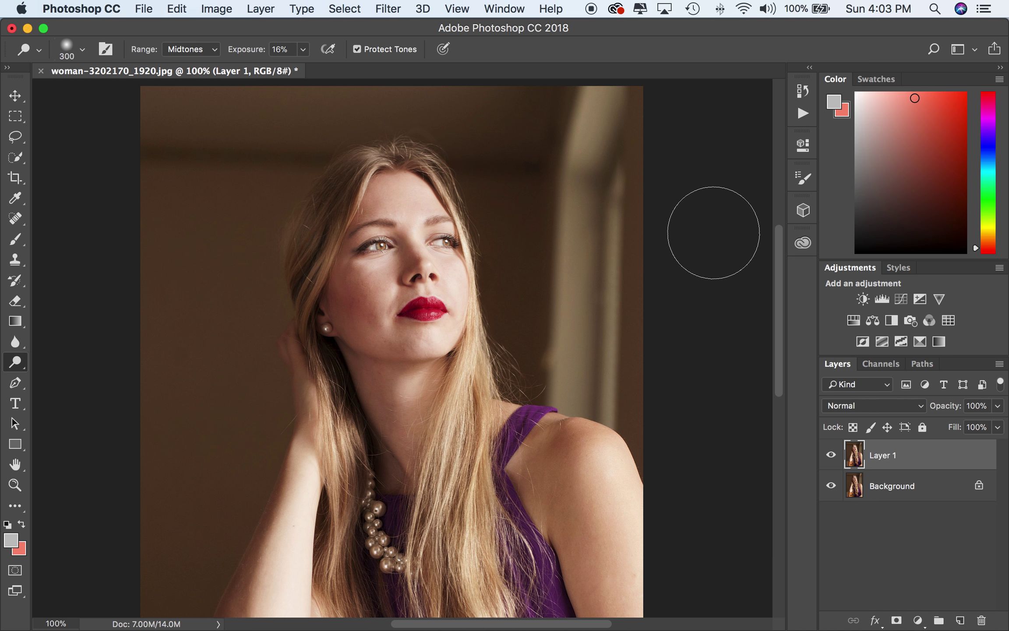
scroll(710, 243, "down", 3)
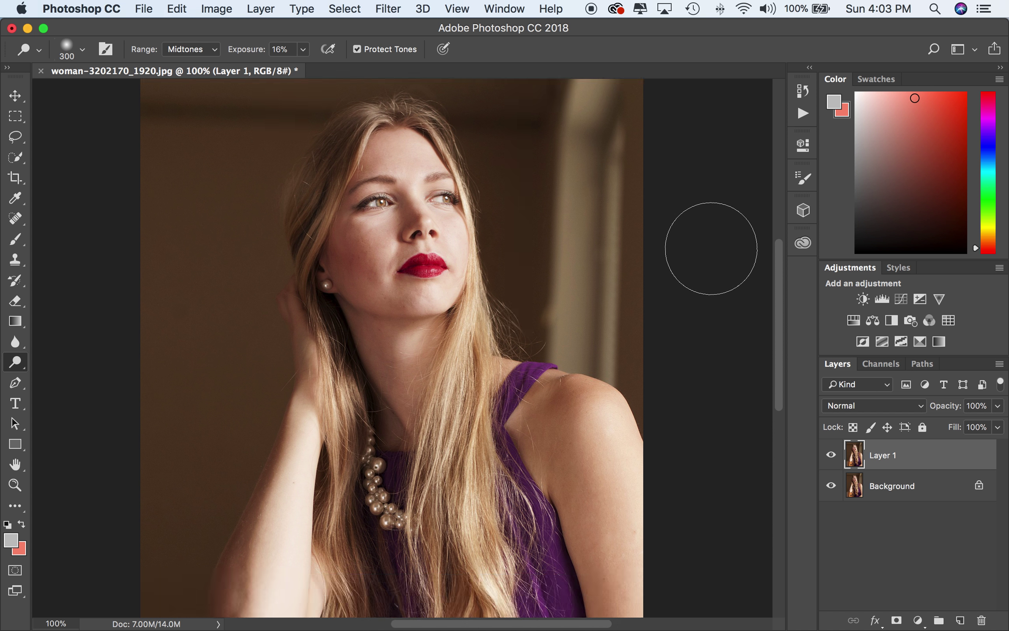
key("super+minus")
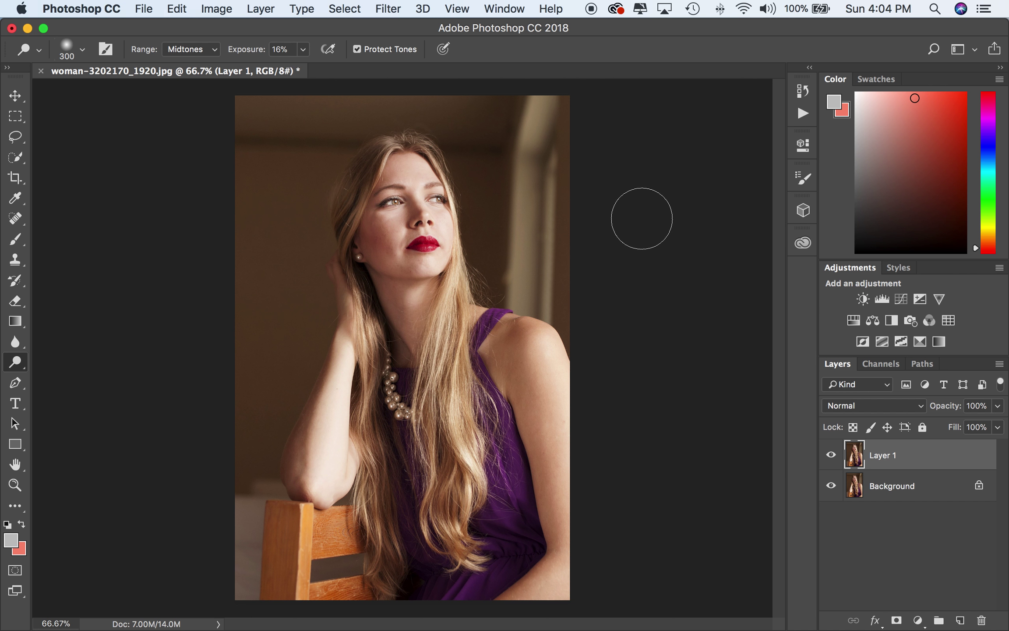
key("super+shift+u")
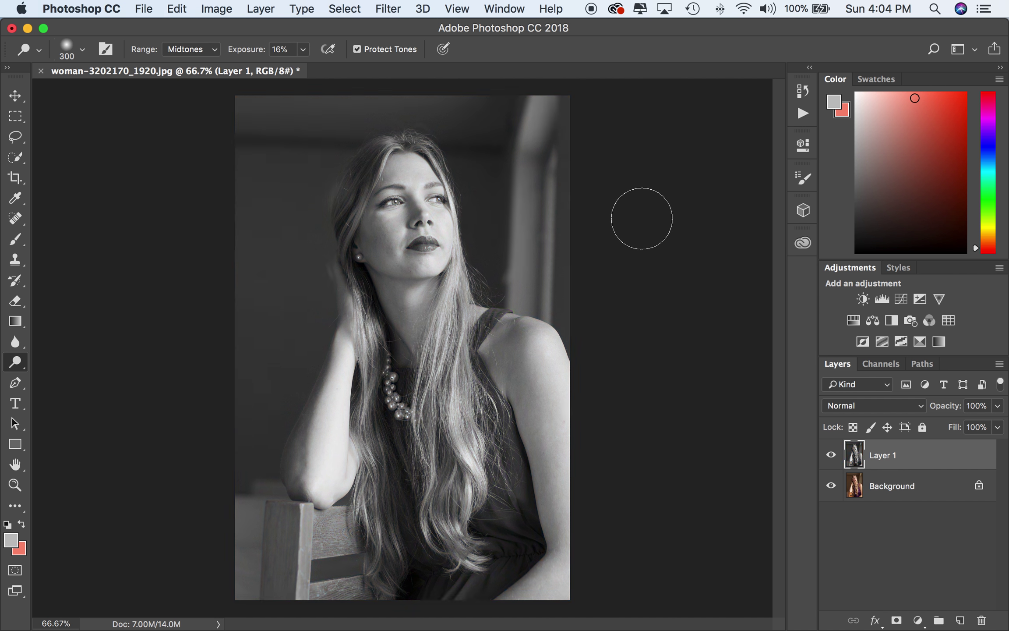
key("super+z")
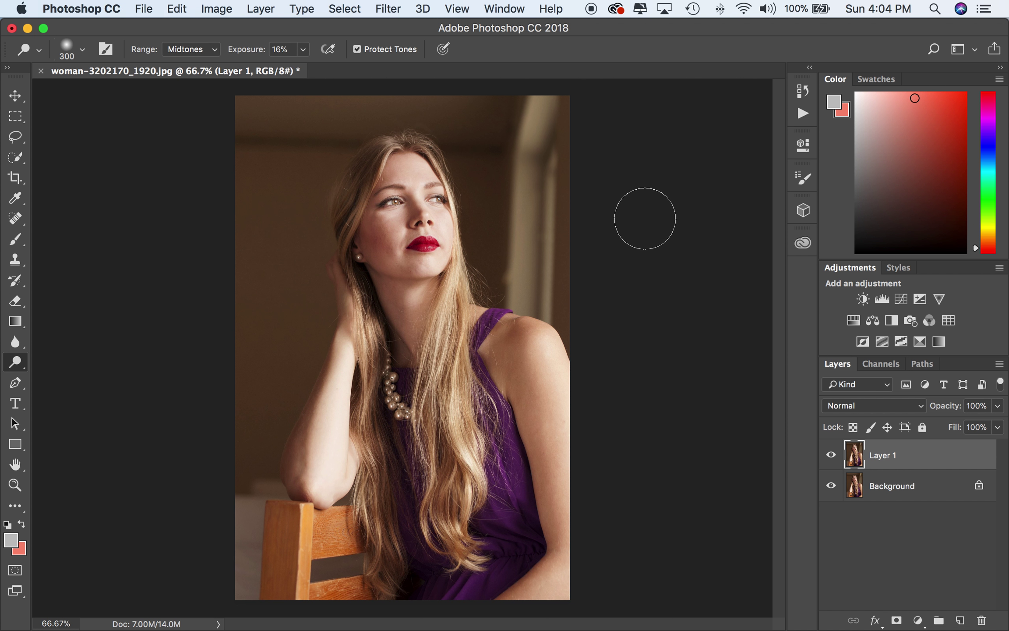
key("super+shift+u")
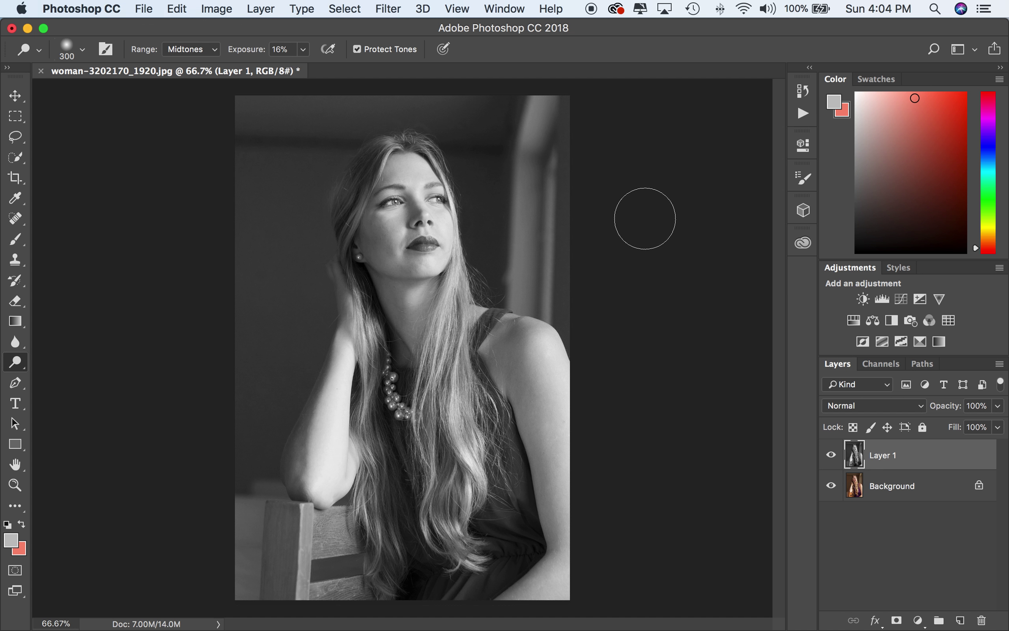
left_click(831, 455)
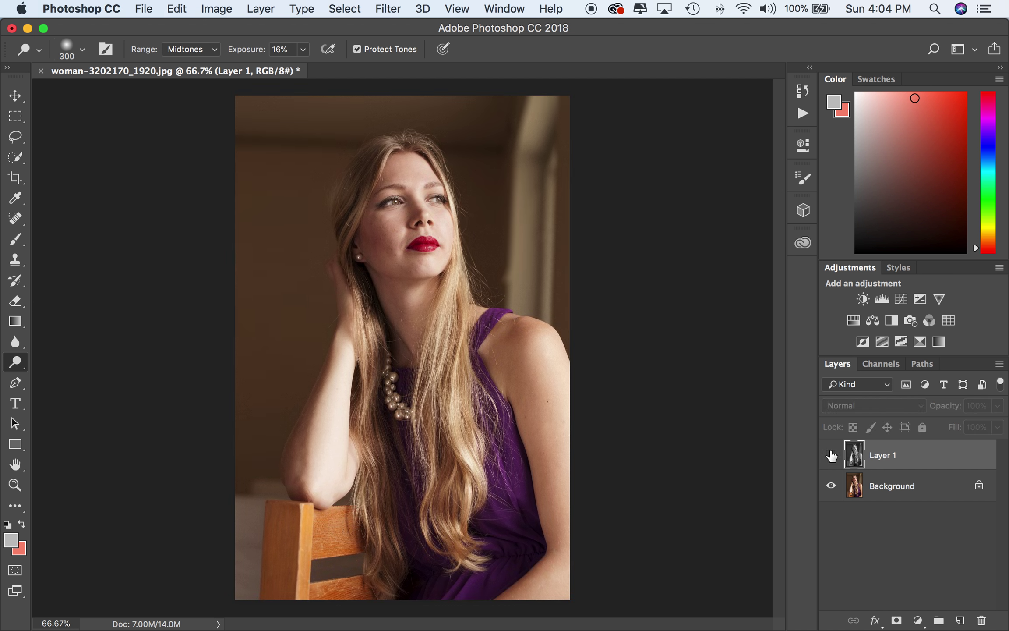
left_click(831, 455)
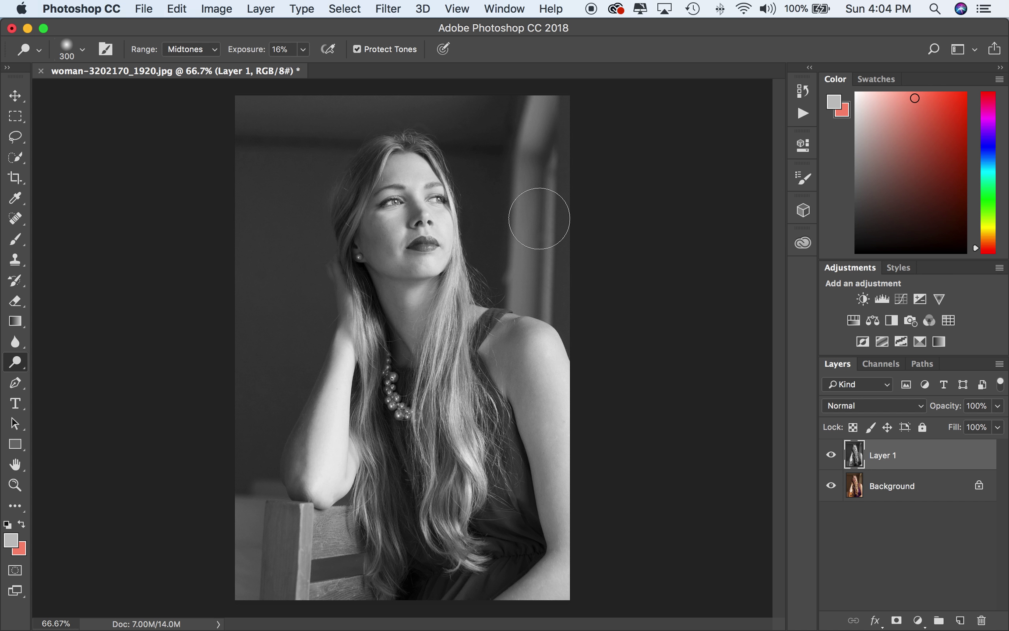
key("super+z")
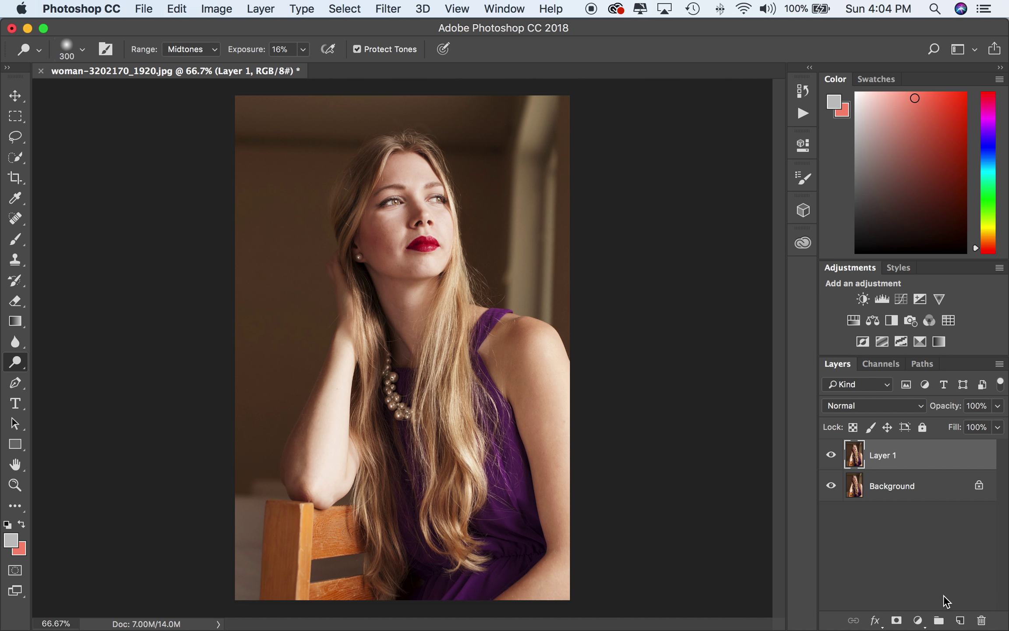
- Add a Black & White adjustment layer above Layer 1, raising Reds to 56 and lowering Magentas slightly
left_click(918, 621)
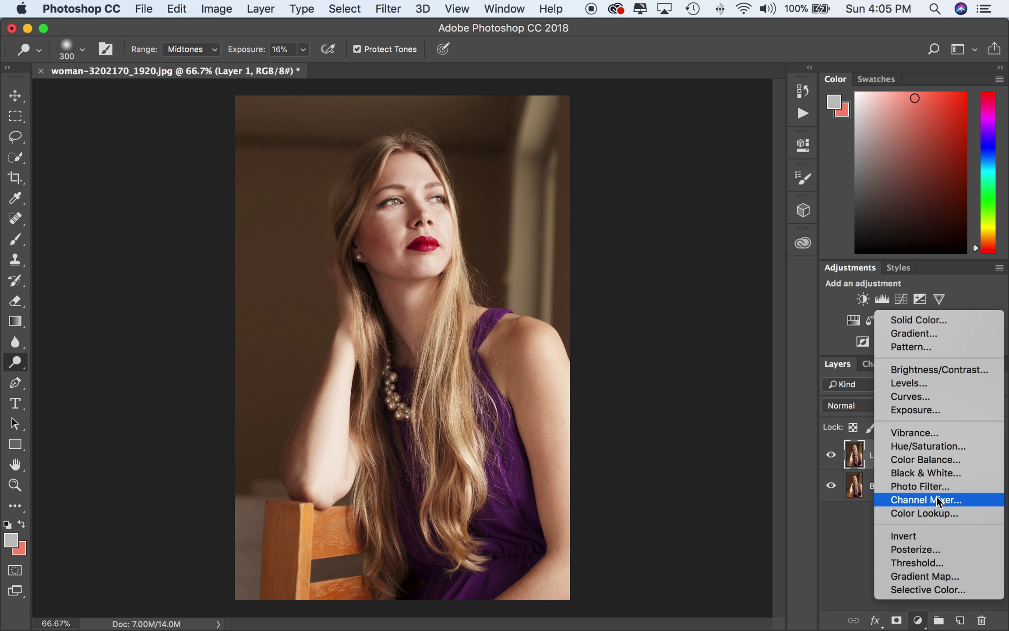
left_click(948, 473)
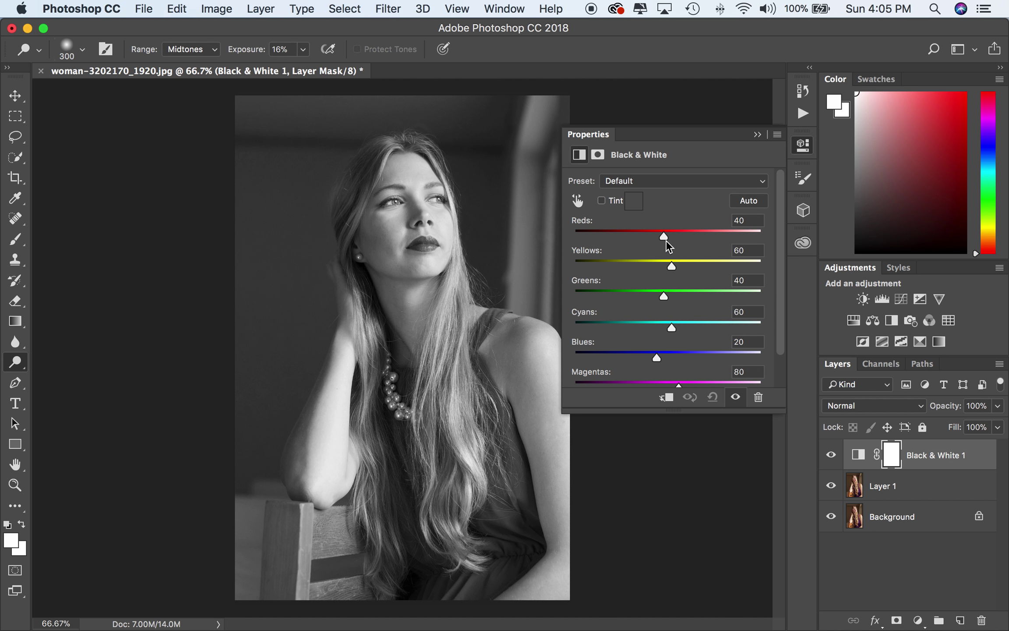
mouse_move(663, 234)
left_mouse_down()
mouse_move(636, 233)
mouse_move(671, 232)
left_mouse_up()
scroll(677, 340, "down", 2)
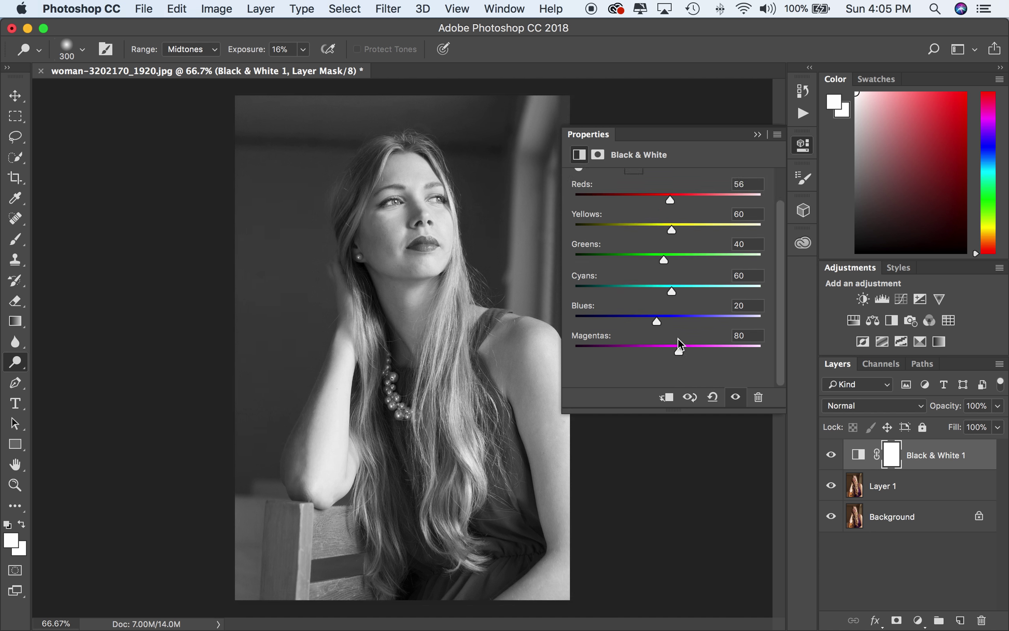
mouse_move(680, 351)
left_mouse_down()
mouse_move(659, 350)
mouse_move(692, 349)
mouse_move(661, 349)
mouse_move(672, 348)
left_mouse_up()
left_click(756, 135)
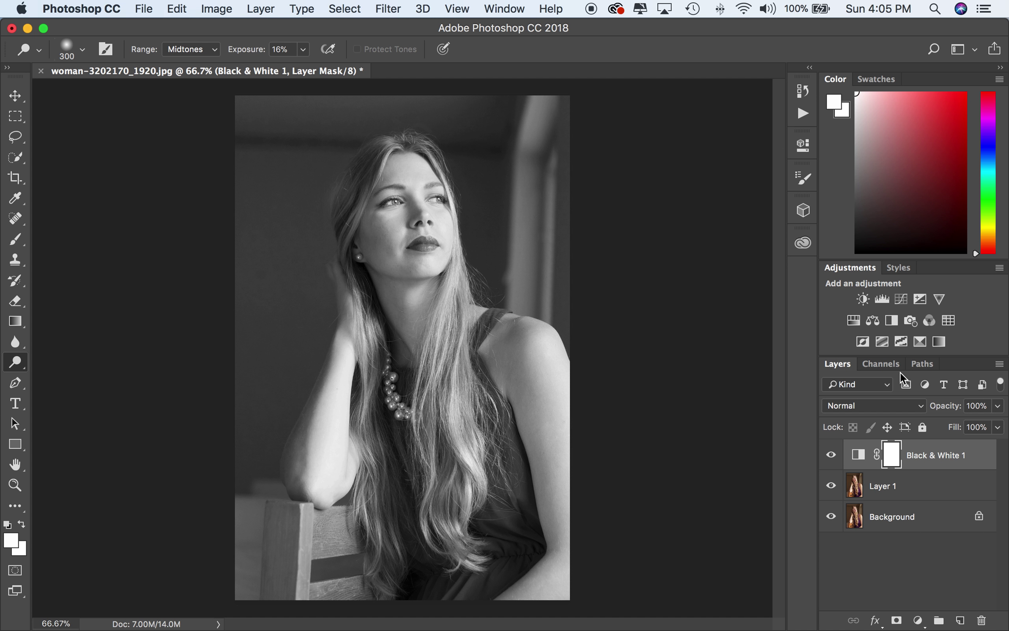
- Hide the Black & White adjustment and Layer 1, and show them again one by one to compare the original, retouched and monochrome versions
left_click(831, 454)
left_click(831, 486)
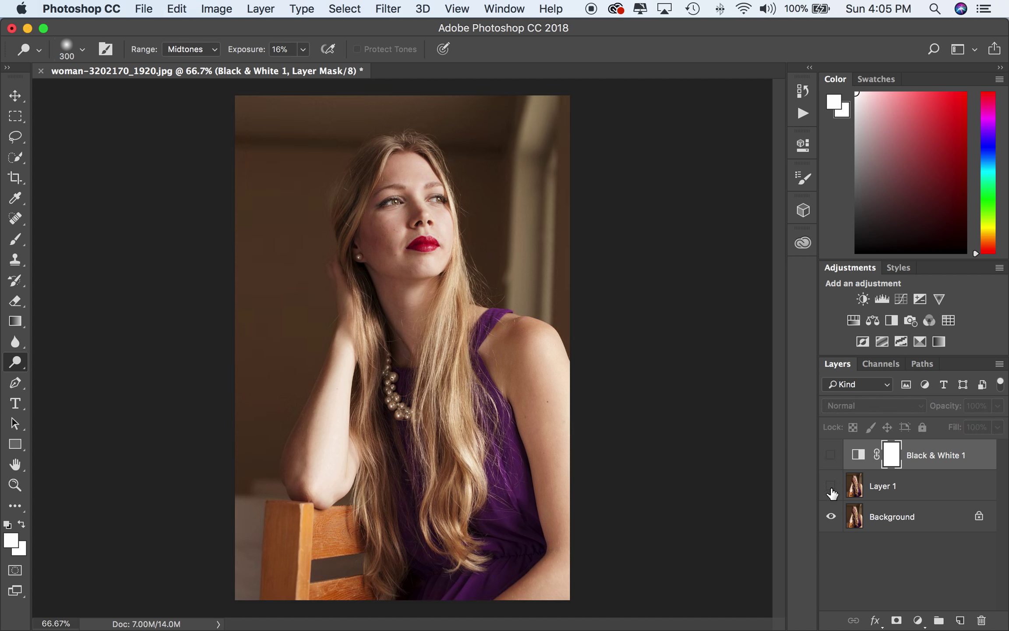
key("super+1")
scroll(709, 396, "up", 5)
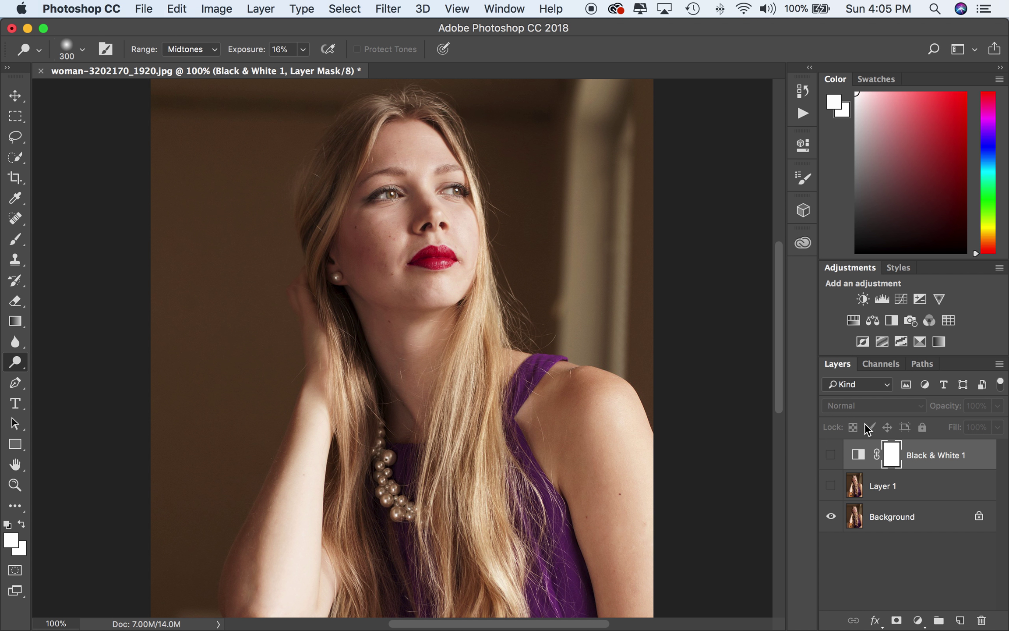
left_click(831, 487)
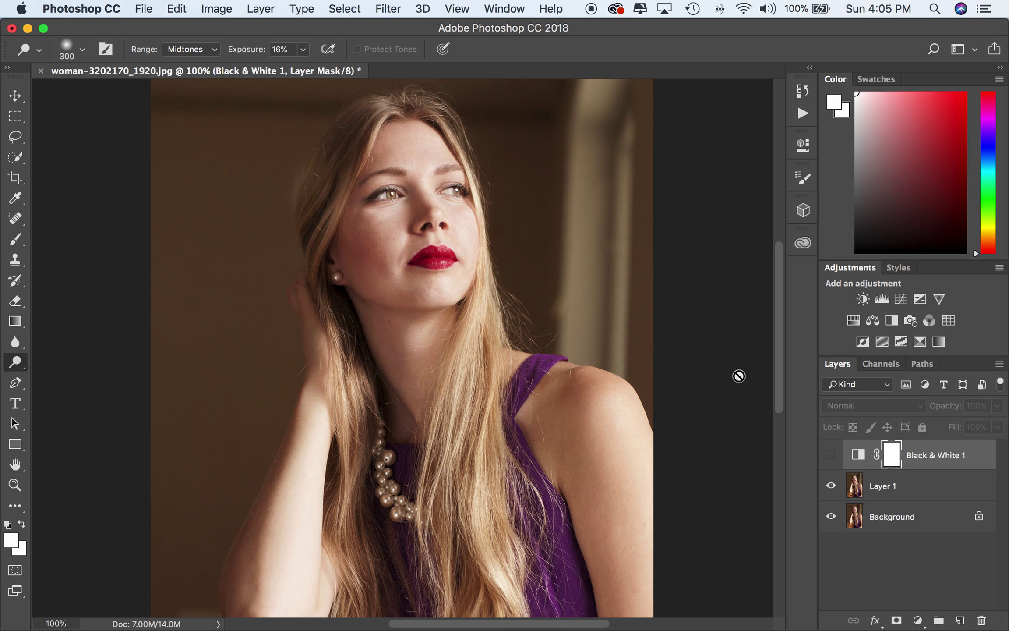
left_click(830, 455)
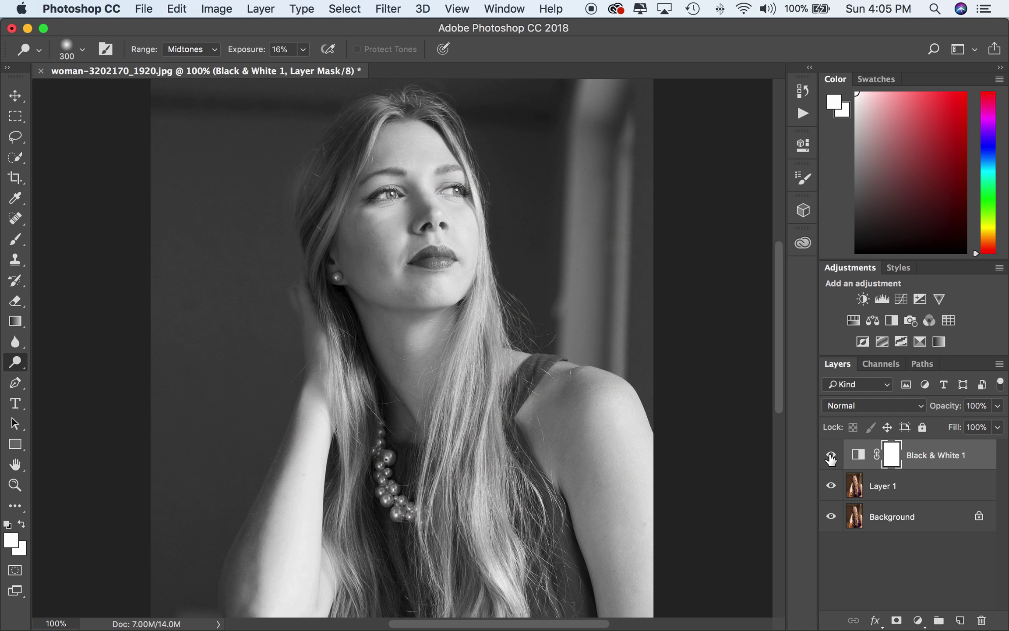
key("super+z")
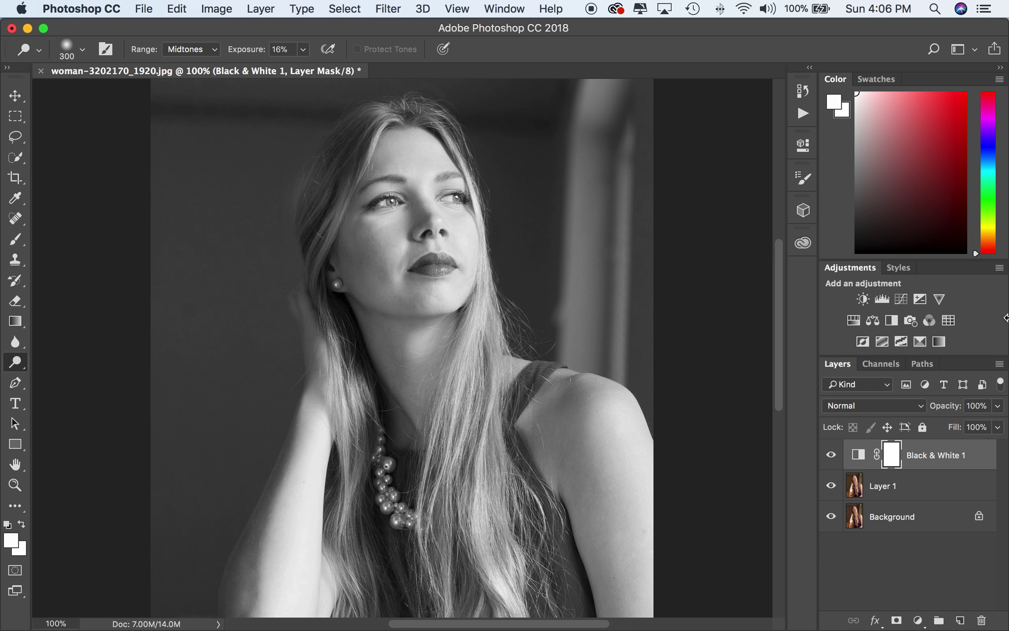
- Select the Black & White 1 adjustment layer and reduce the Dodge tool's brush size to 100
left_click(896, 487)
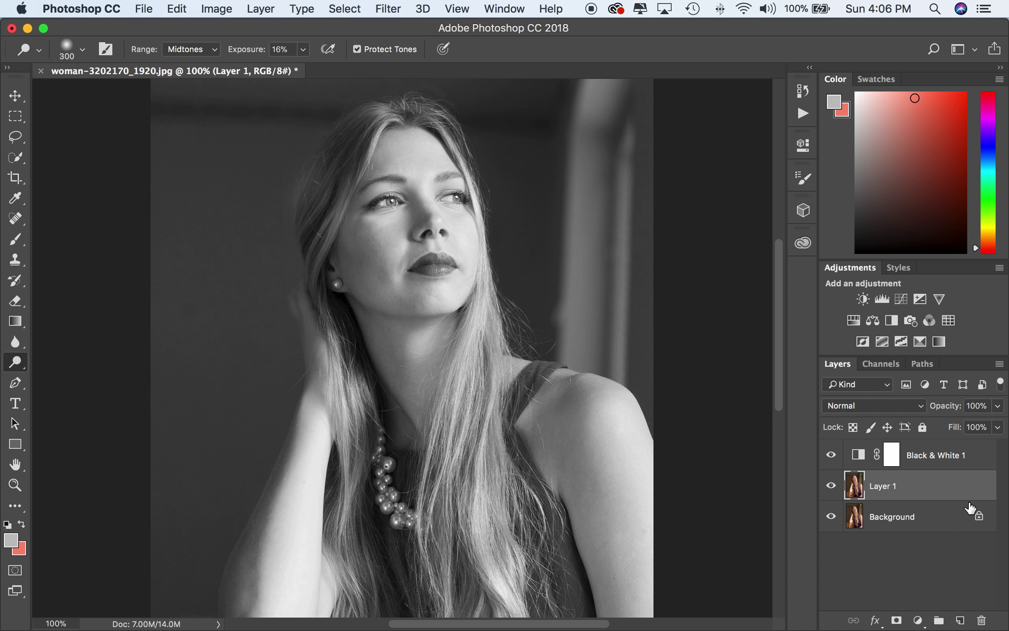
left_click(963, 459)
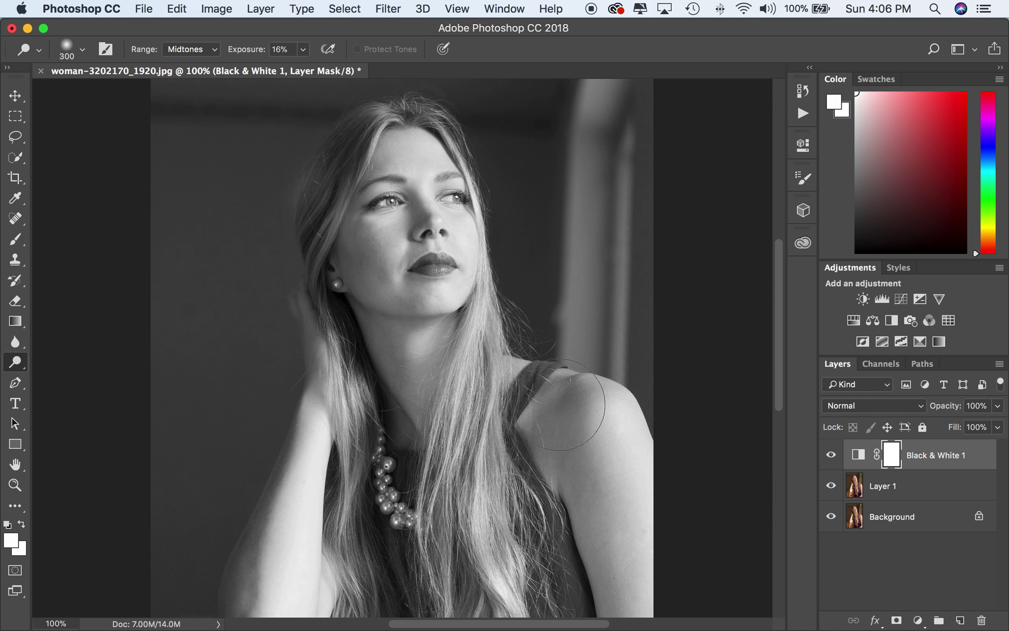
key("bracketleft")
key("bracketleft")
key("bracketleft")
key("bracketleft")
key("bracketleft")
key("bracketleft")
scroll(511, 265, "up", 3)
scroll(511, 264, "down", 4)
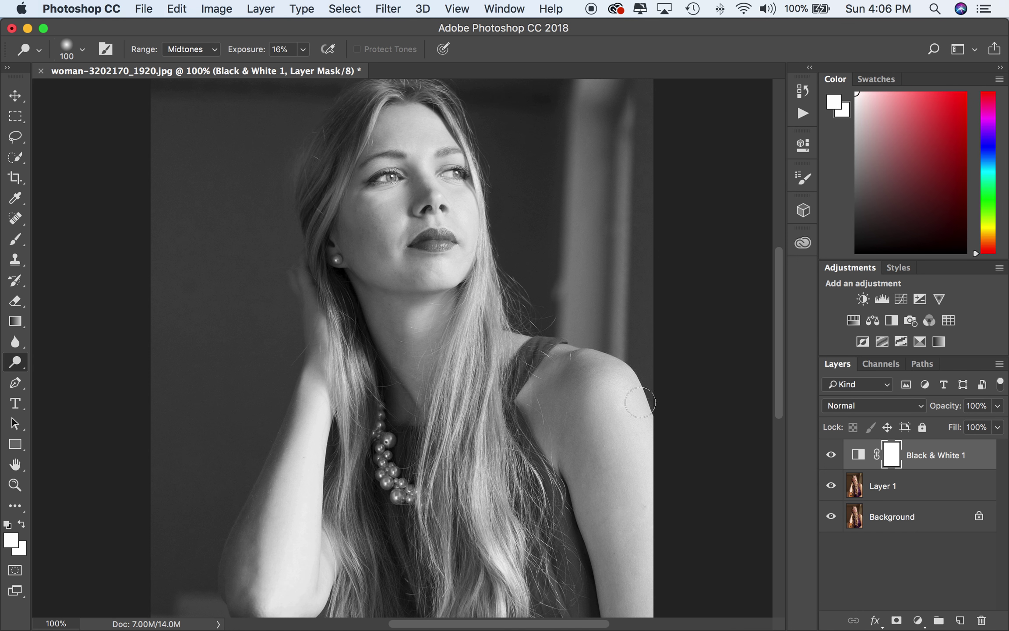
scroll(640, 402, "up", 4)
scroll(650, 344, "up", 3)
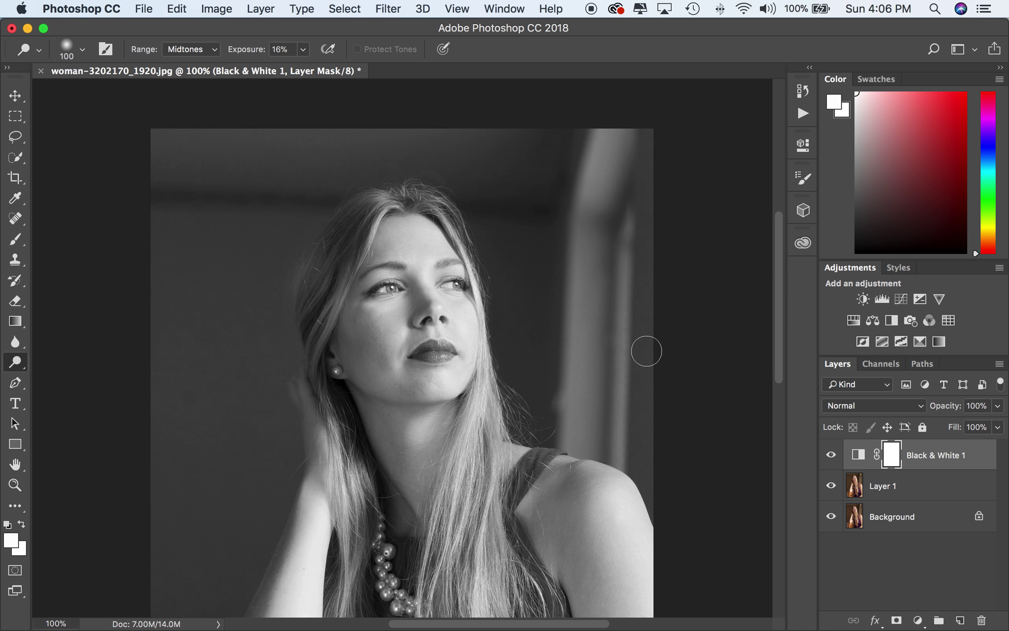
scroll(647, 349, "down", 4)
scroll(675, 340, "up", 1)
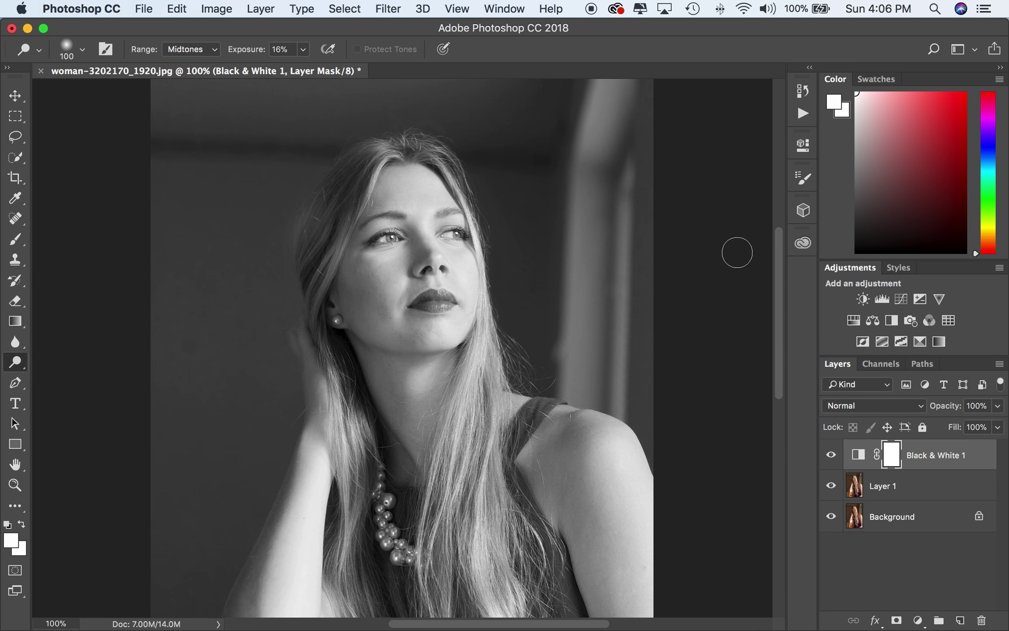
- Save a copy of the portrait to the Desktop in JPEG format, named EditedPhotocopy.jpg
left_click(148, 10)
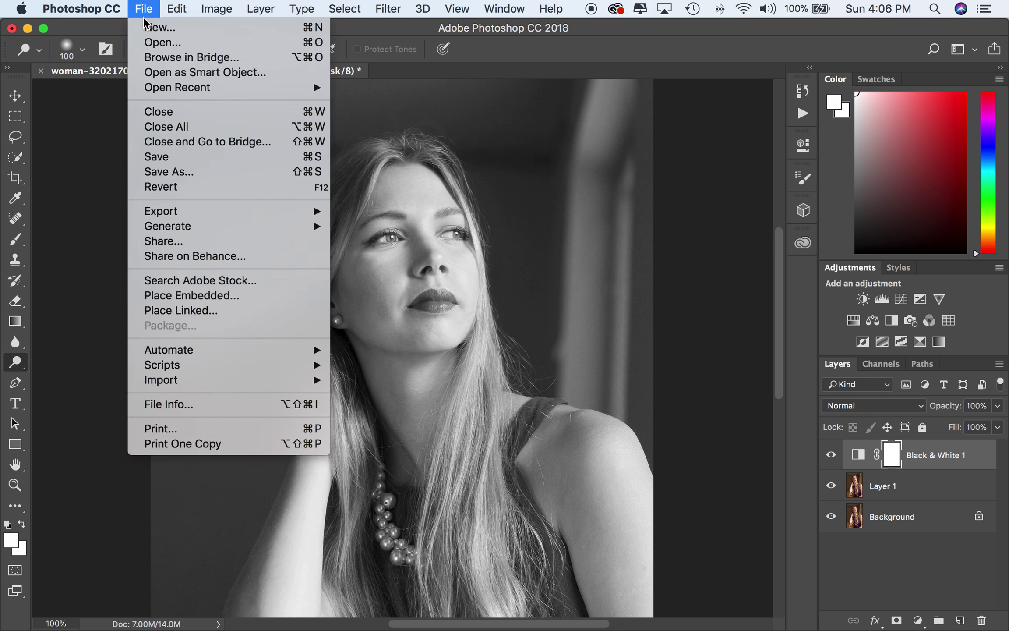
left_click(195, 171)
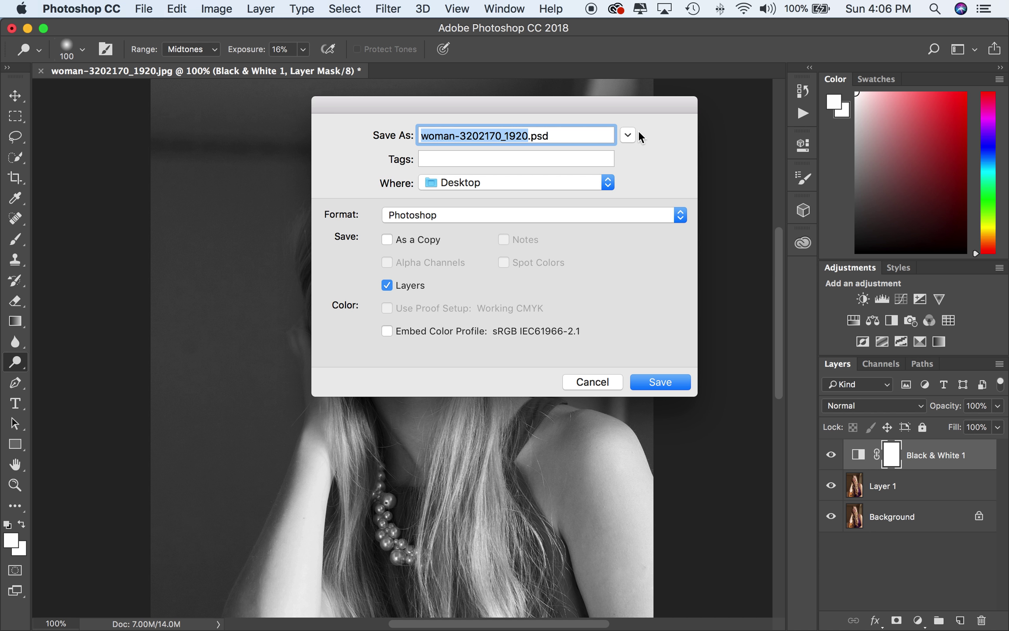
left_click(571, 217)
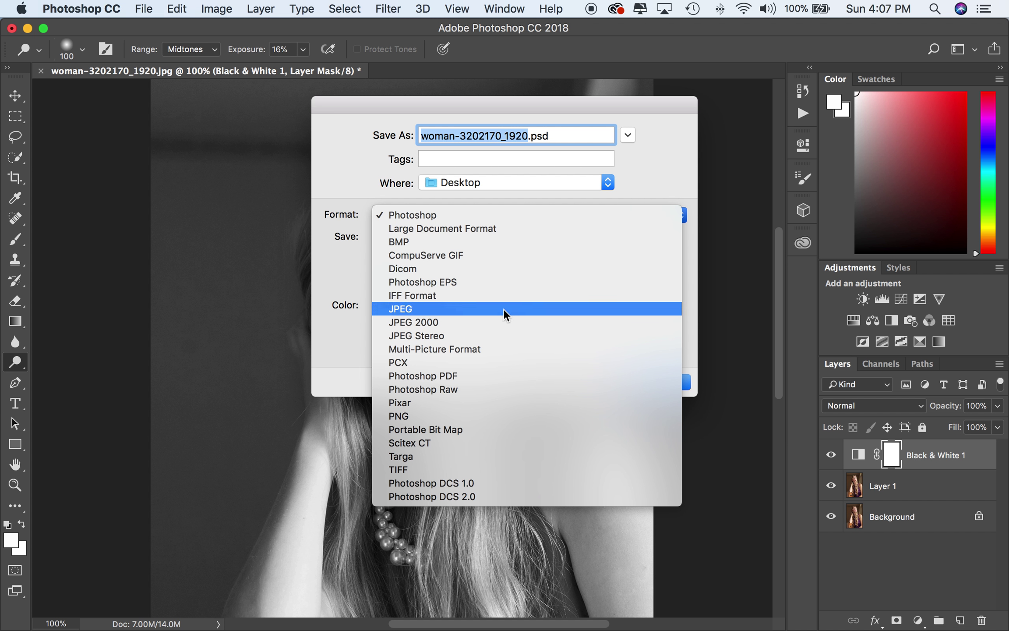
left_click(456, 309)
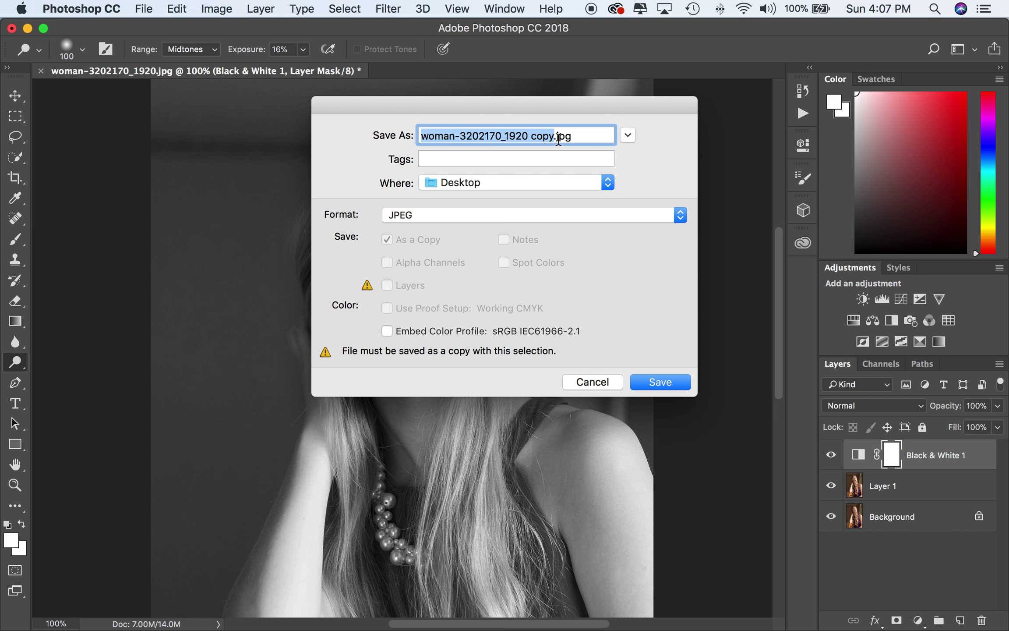
left_click_drag(531, 136, 413, 133)
type("EditedPhoto")
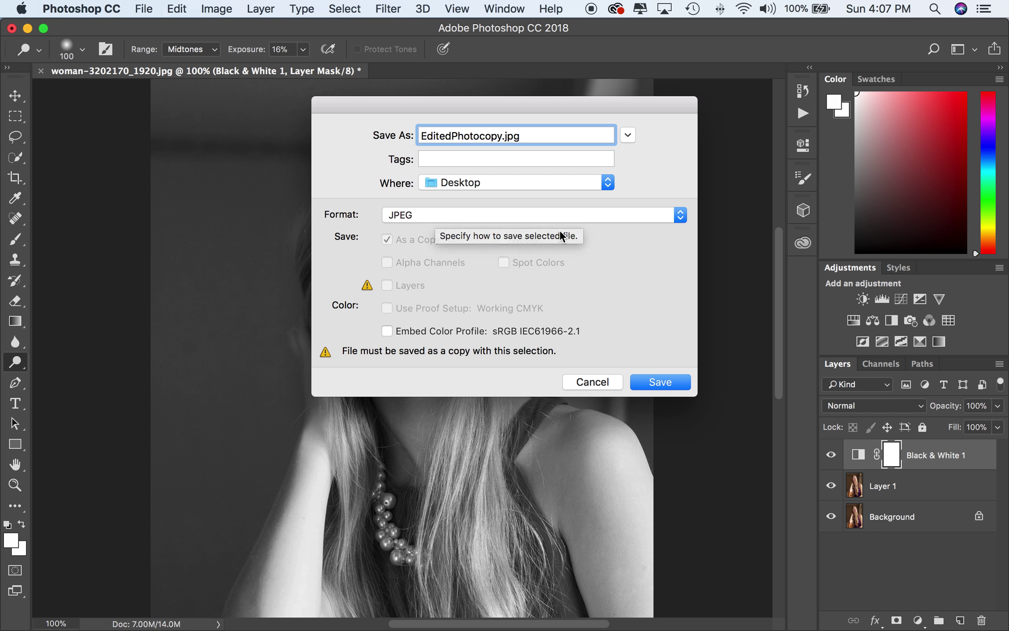
left_click(656, 383)
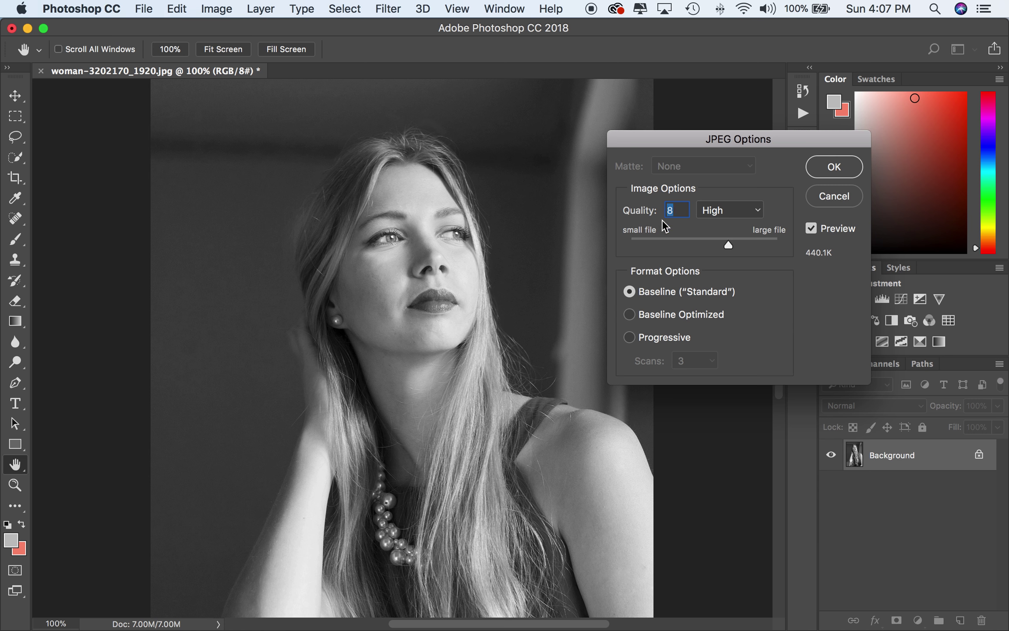
- Complete the JPEG export with quality 8 (High) and the Baseline ("Standard") format option
mouse_move(728, 246)
left_mouse_down()
mouse_move(784, 245)
mouse_move(747, 242)
left_mouse_up()
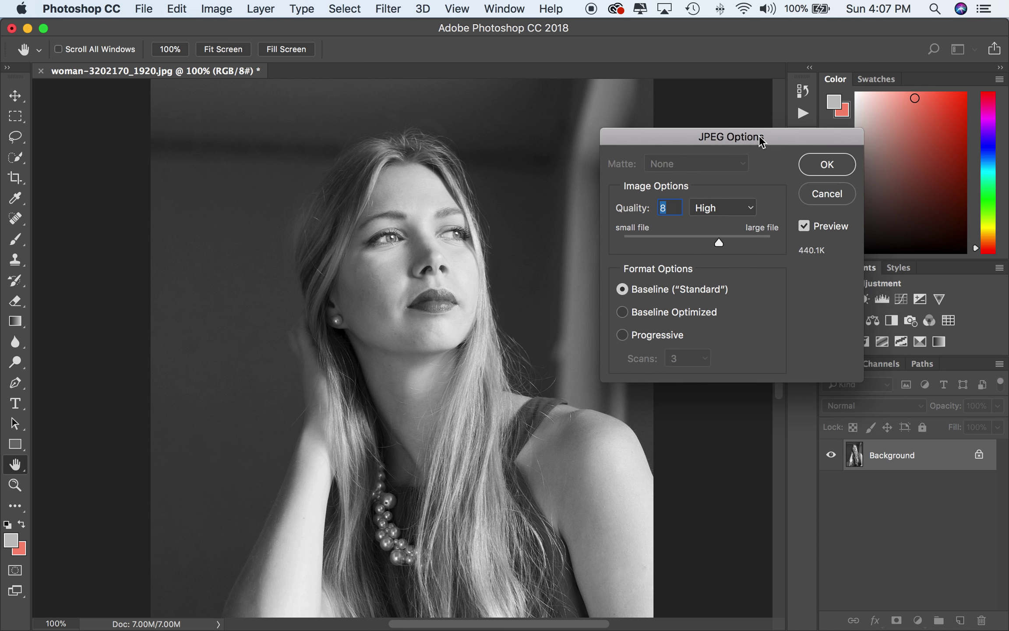
left_click_drag(762, 140, 704, 72)
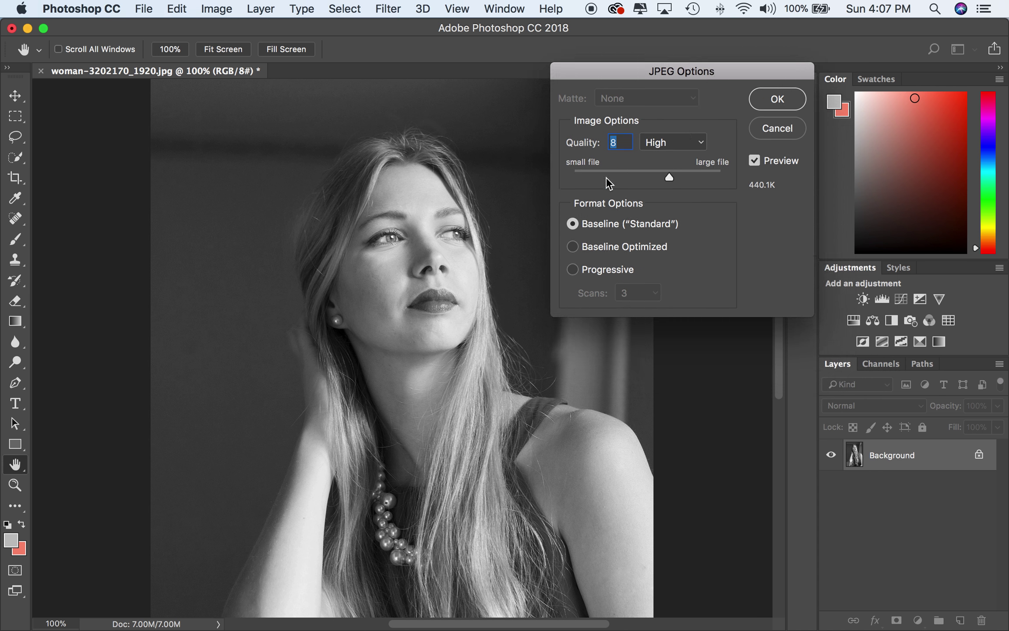
left_click(777, 99)
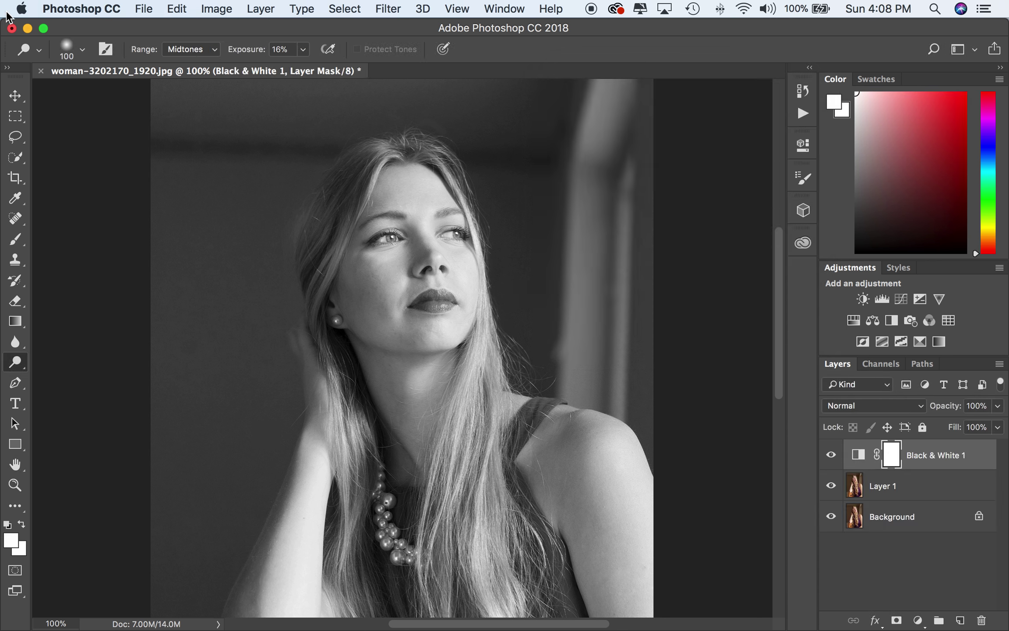
- Minimize the Photoshop window and open the original woman-3202170_1920.jpg from the desktop in Preview
left_click(27, 30)
left_click_drag(433, 259, 357, 241)
double_click(355, 239)
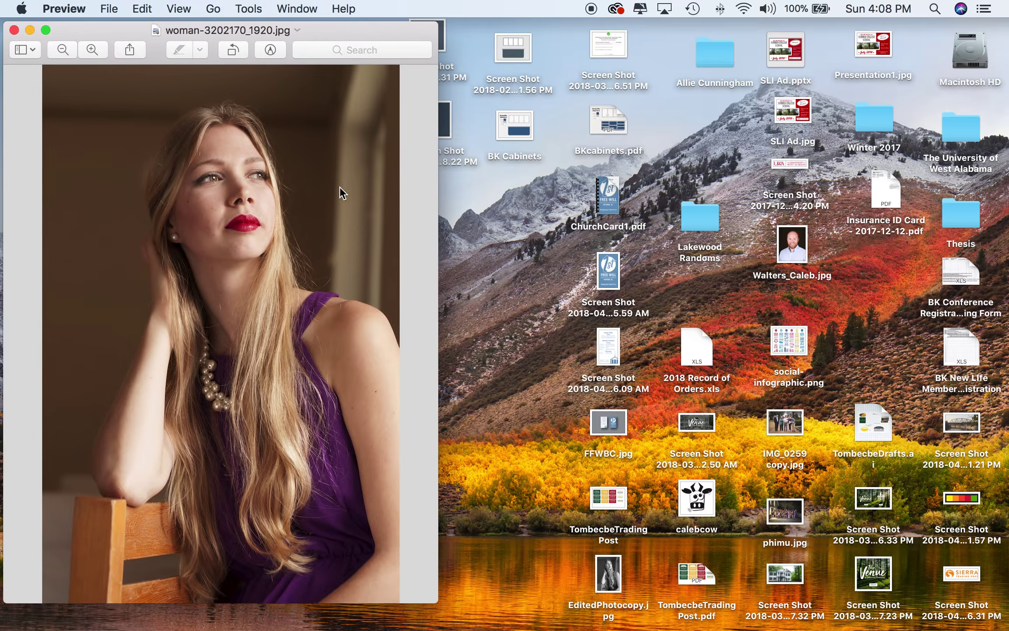
left_click_drag(315, 32, 374, 6)
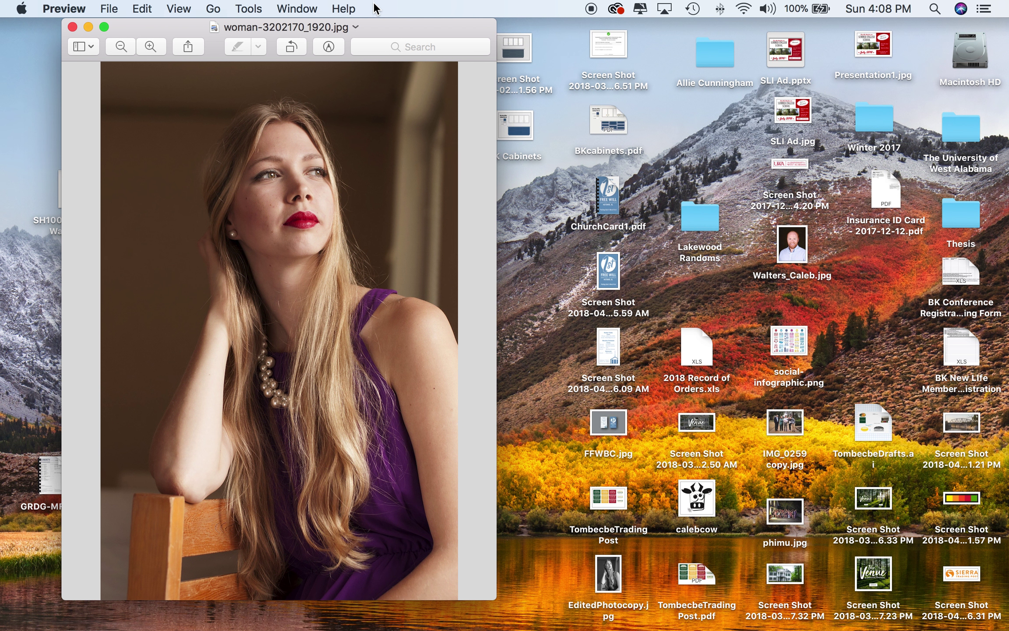
- Open EditedPhotocopy.jpg in Preview and arrange it beside the original photo to compare the two versions
left_click(608, 574)
double_click(608, 574)
left_click_drag(175, 44, 596, 3)
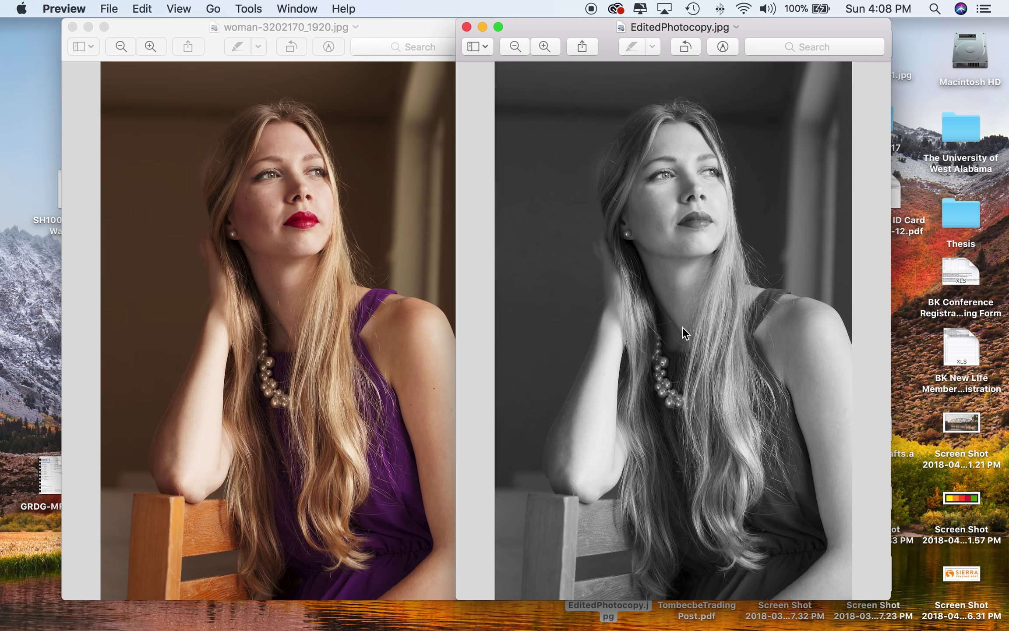
mouse_move(405, 21)
left_mouse_down()
mouse_move(380, 17)
mouse_move(400, 15)
left_mouse_up()
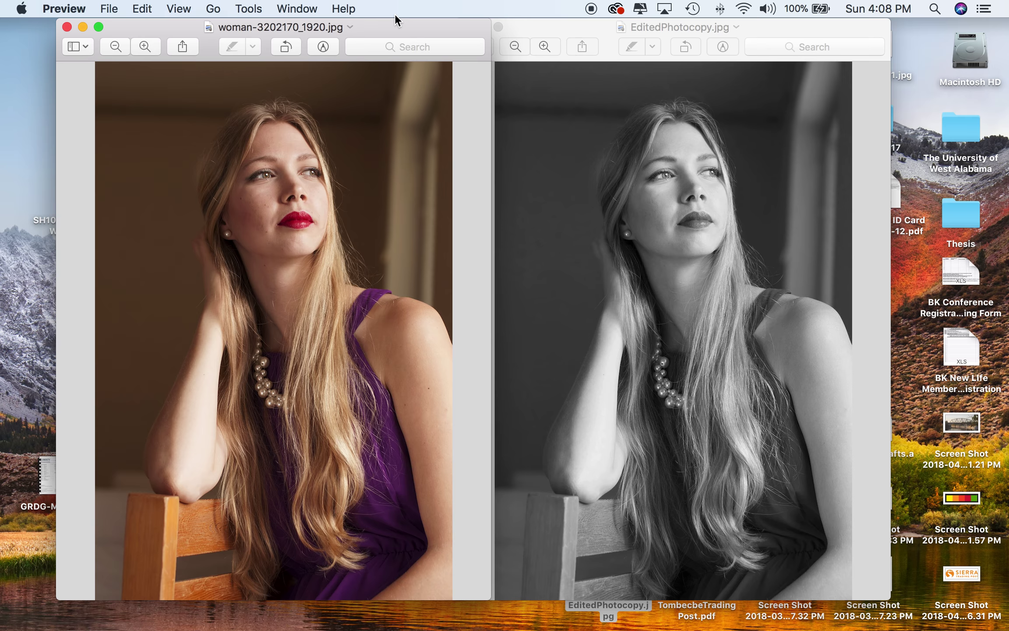
mouse_move(408, 21)
left_mouse_down()
mouse_move(366, 12)
mouse_move(405, 13)
left_mouse_up()
mouse_move(531, 23)
left_mouse_down()
mouse_move(546, 21)
mouse_move(535, 20)
left_mouse_up()
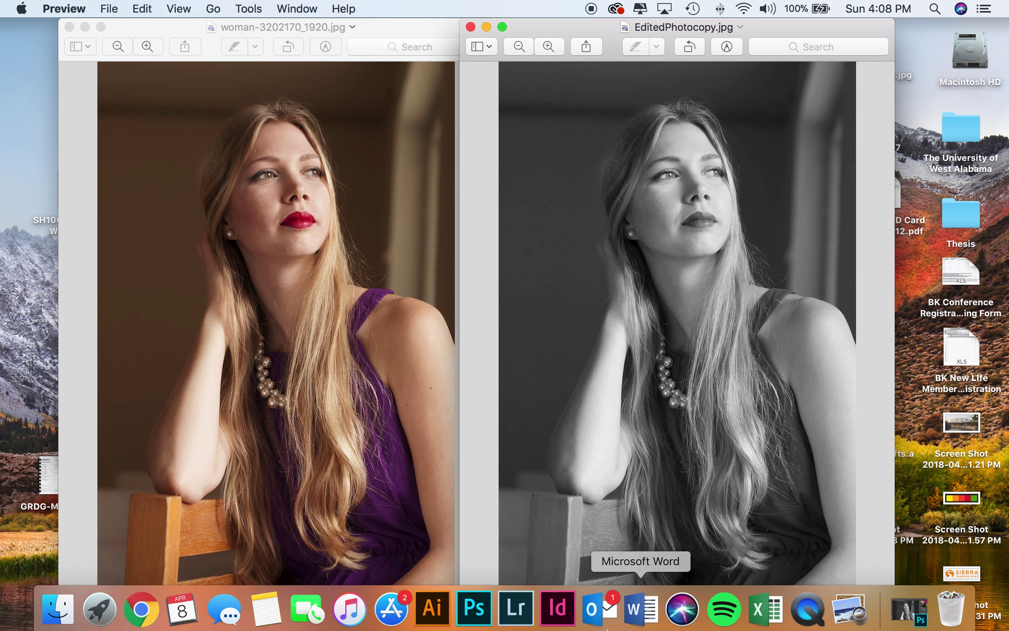
- Switch back to Photoshop and view the layered black and white portrait
left_click(482, 613)
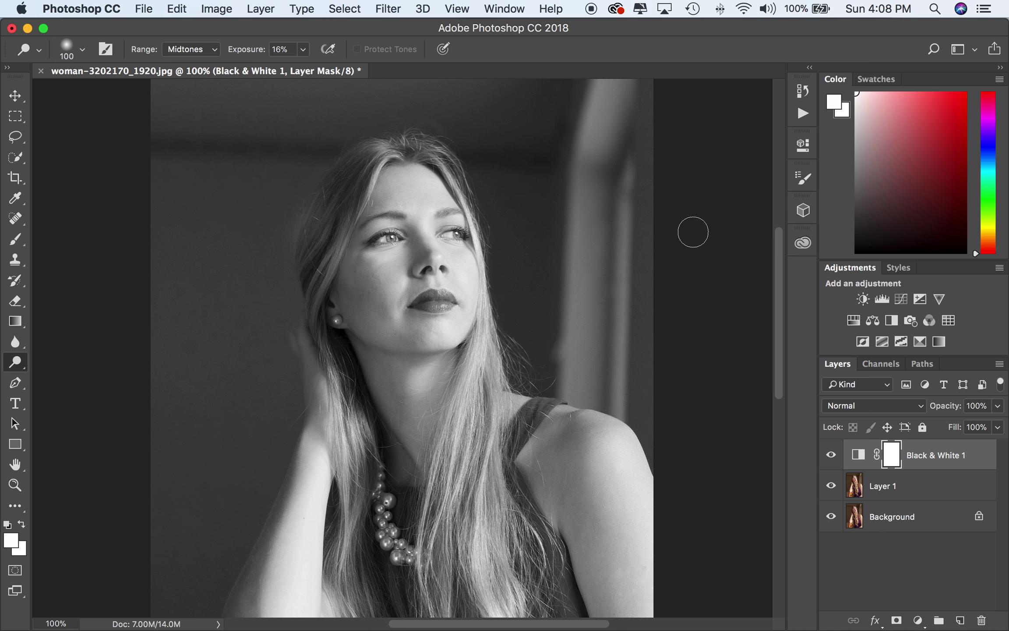
scroll(693, 232, "down", 3)
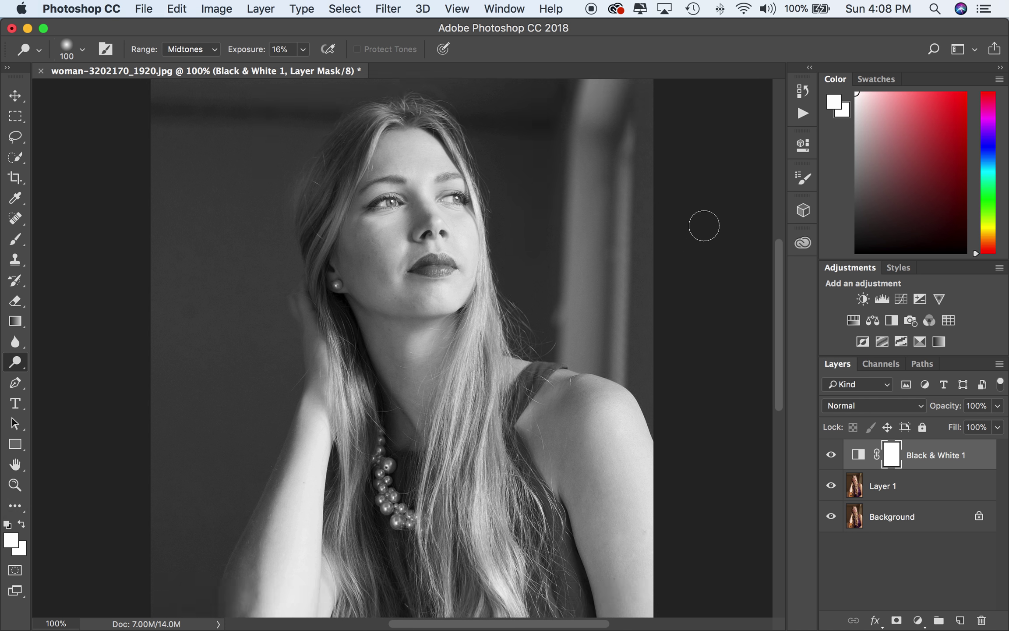